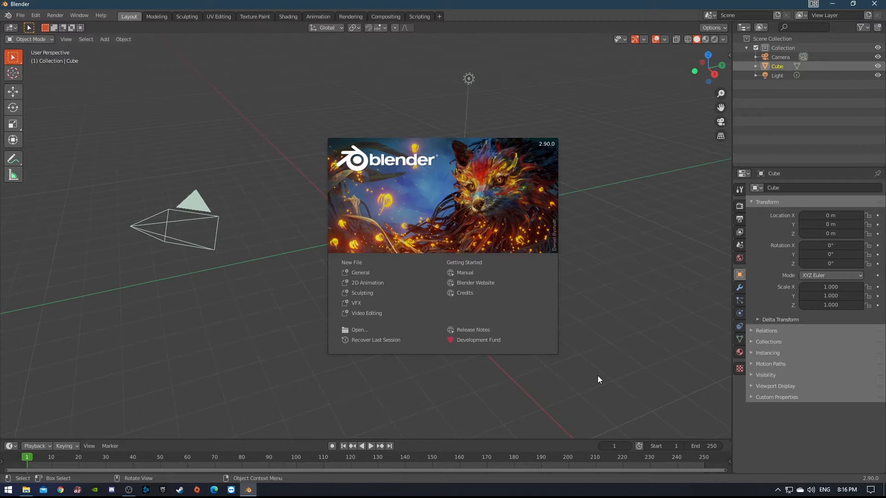
# Search the add-ons preferences for "loop" to check that LoopTools is enabled, and close the preferences
pyautogui.click(630, 260)
pyautogui.moveTo(407, 230)
pyautogui.mouseDown(button='middle')
pyautogui.moveTo(405, 249)
pyautogui.moveTo(394, 236)
pyautogui.mouseUp(button='middle')
pyautogui.scroll(-2, 405, 248)
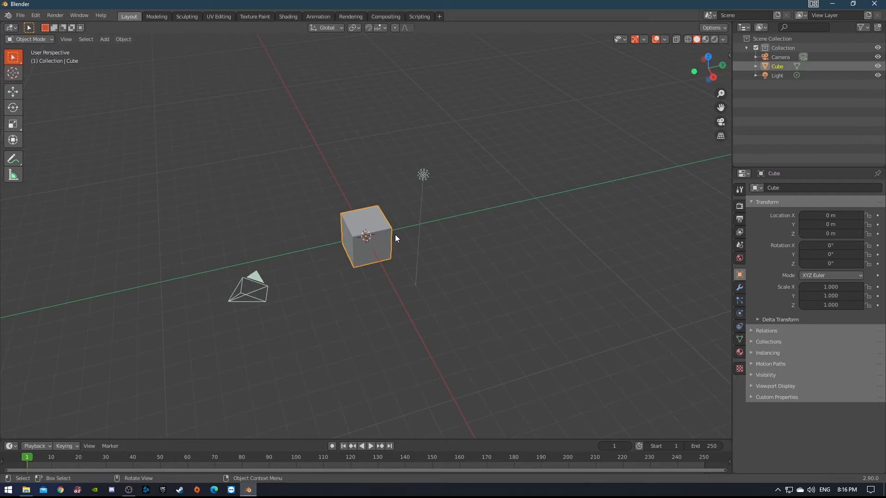
pyautogui.press('F4')
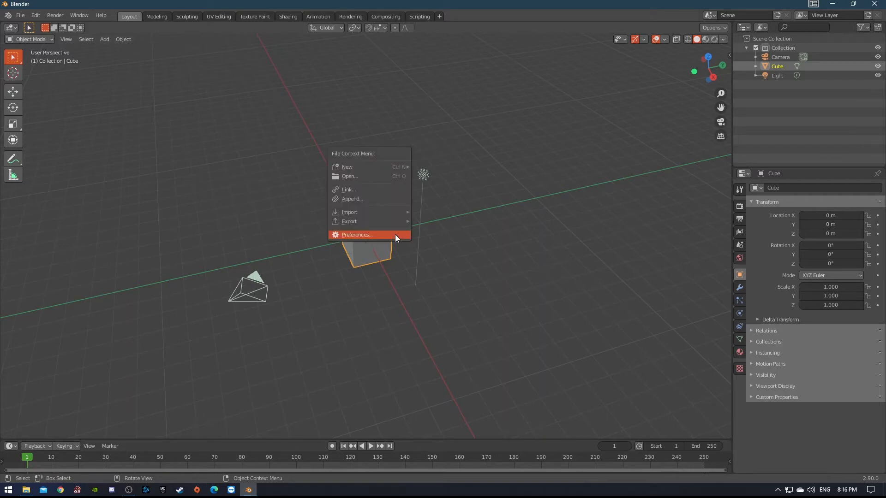
pyautogui.click(395, 235)
pyautogui.click(494, 147)
pyautogui.write('lo')
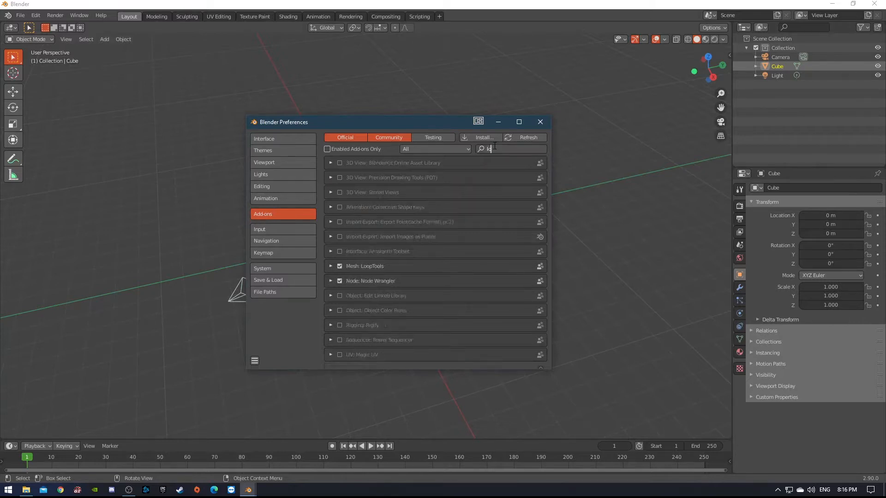
pyautogui.write('op')
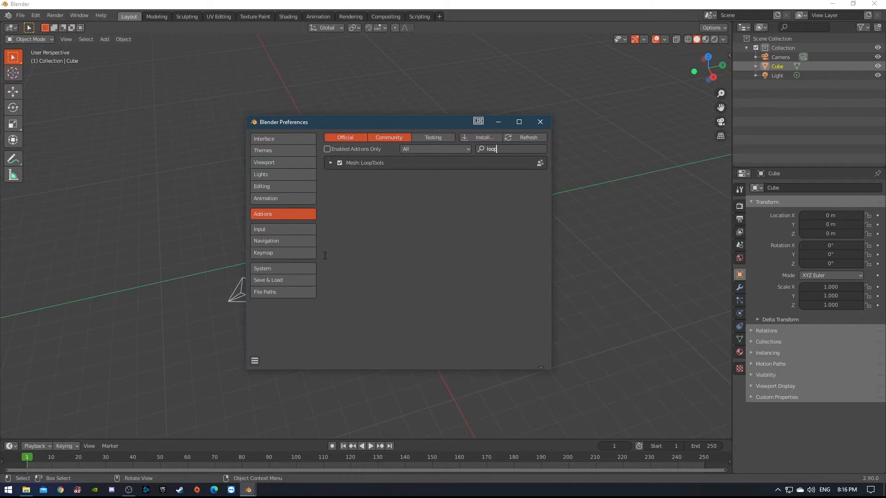
pyautogui.click(257, 361)
pyautogui.click(254, 361)
pyautogui.click(273, 337)
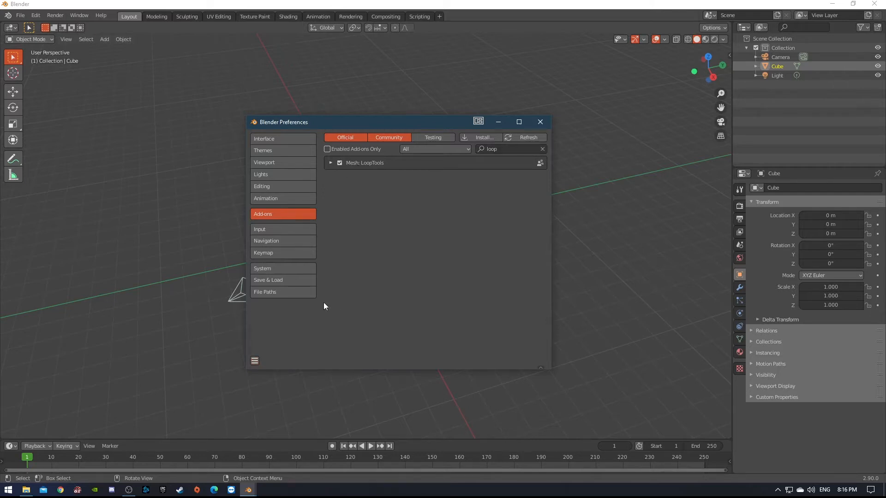
pyautogui.click(534, 123)
pyautogui.click(424, 174)
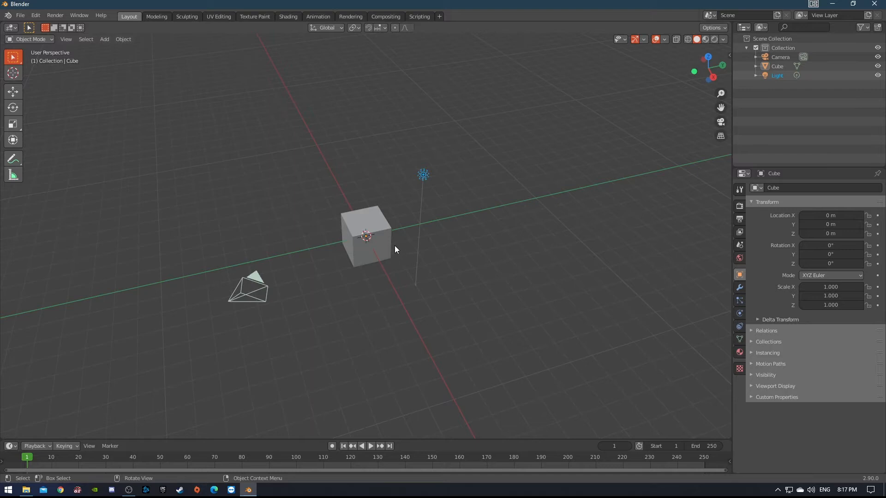
pyautogui.click(483, 209)
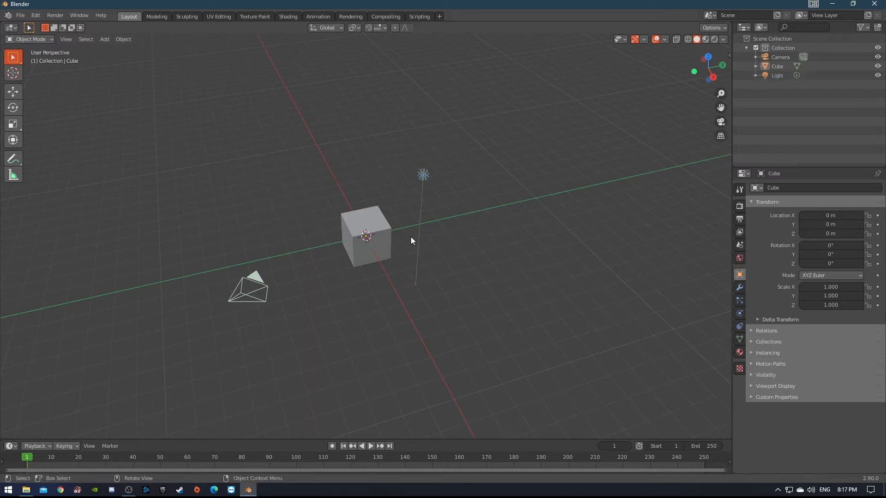
pyautogui.click(374, 213)
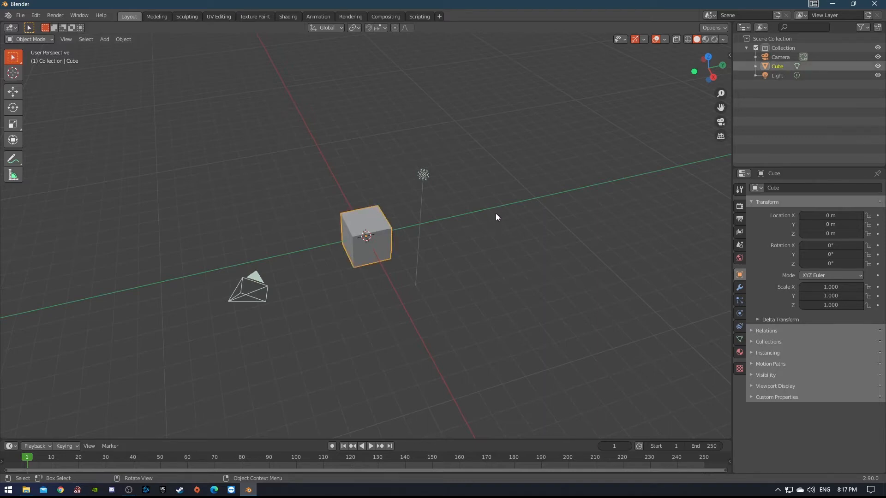
pyautogui.press('x')
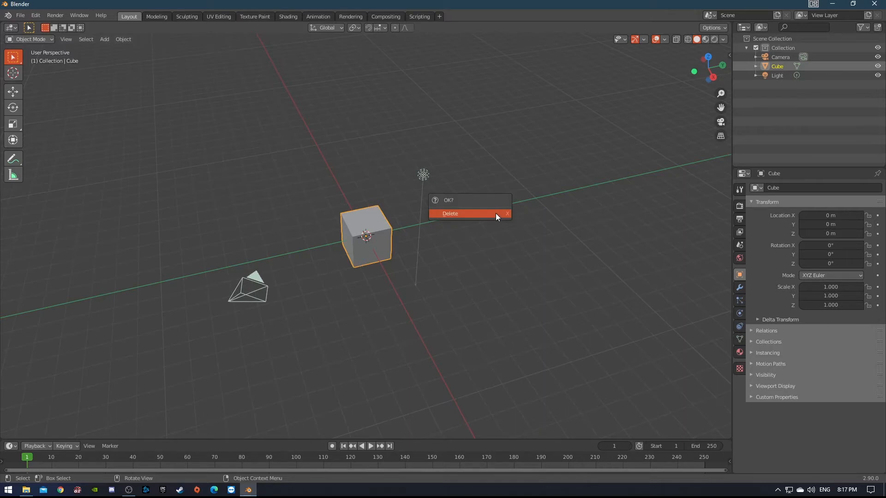
pyautogui.press('Escape')
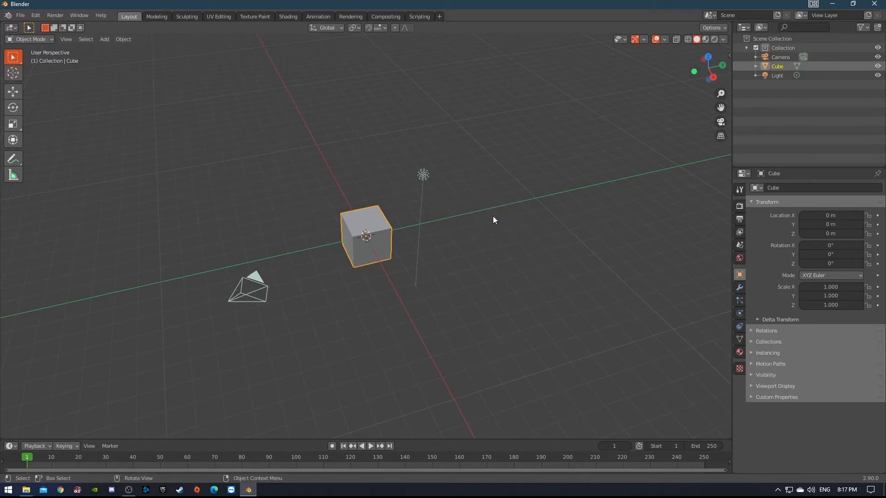
# Delete all default objects from the scene: the camera, the cube and the light
pyautogui.press('a')
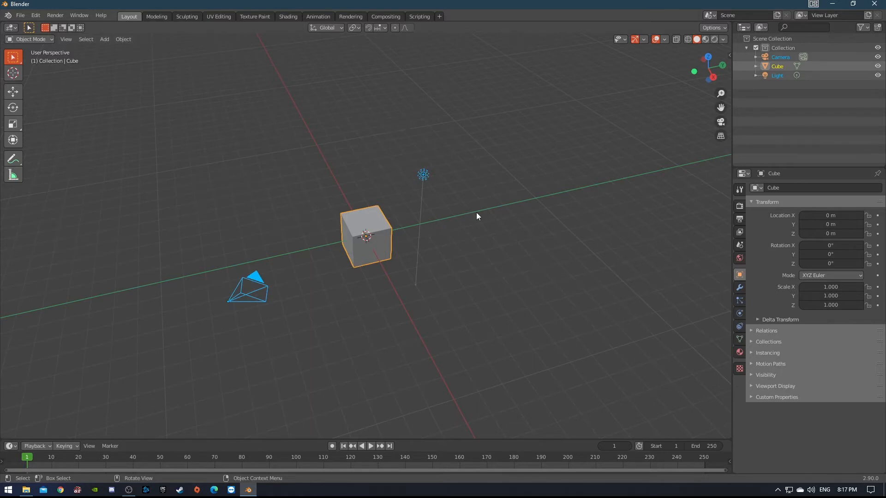
pyautogui.press('x')
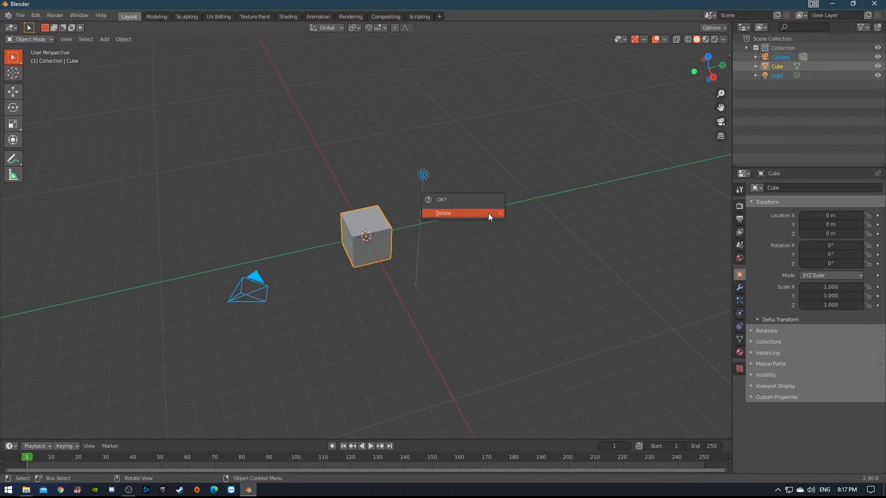
pyautogui.click(489, 214)
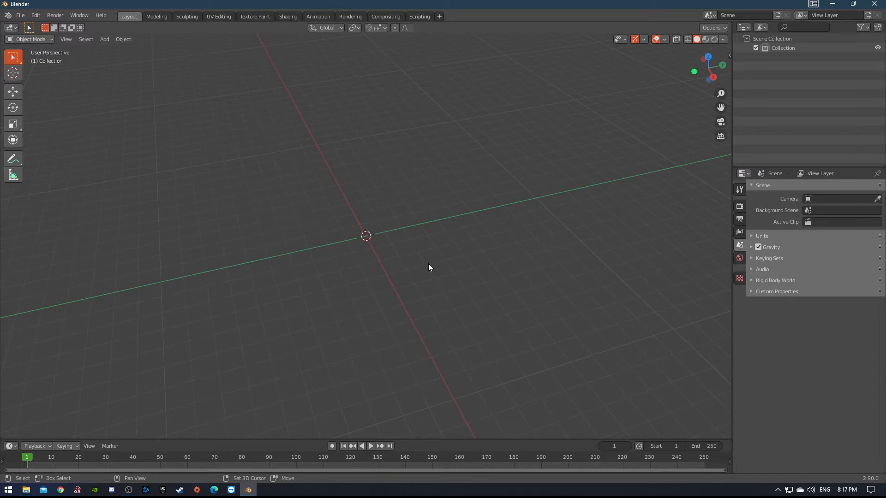
# Add a cylinder mesh at the scene origin
pyautogui.hotkey('shift', 'a')
pyautogui.moveTo(428, 264)
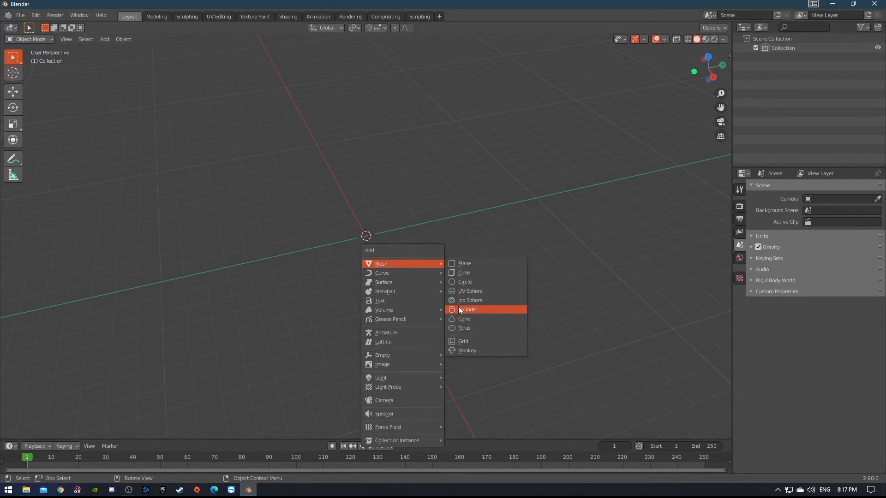
pyautogui.click(458, 308)
# Switch the cylinder from Object Mode to Edit Mode
pyautogui.moveTo(341, 267)
pyautogui.mouseDown(button='middle')
pyautogui.moveTo(405, 251)
pyautogui.moveTo(378, 258)
pyautogui.mouseUp(button='middle')
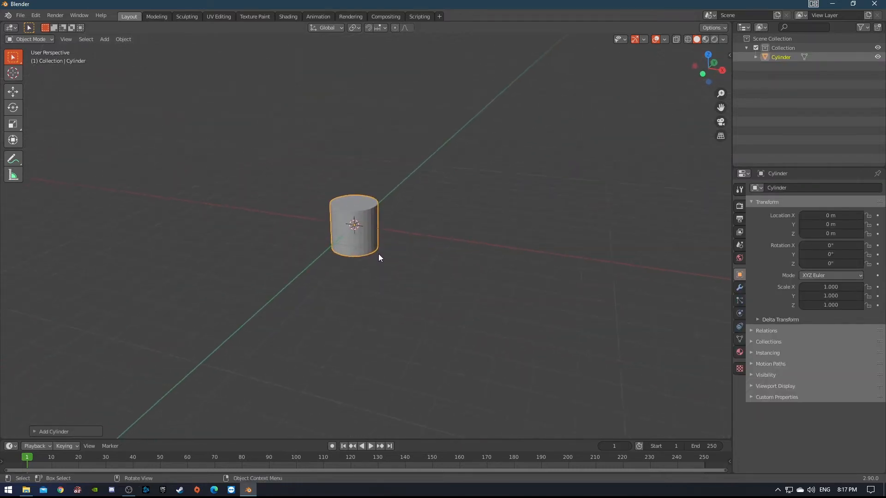
pyautogui.scroll(2, 379, 258)
pyautogui.scroll(4, 379, 258)
pyautogui.scroll(-3, 378, 256)
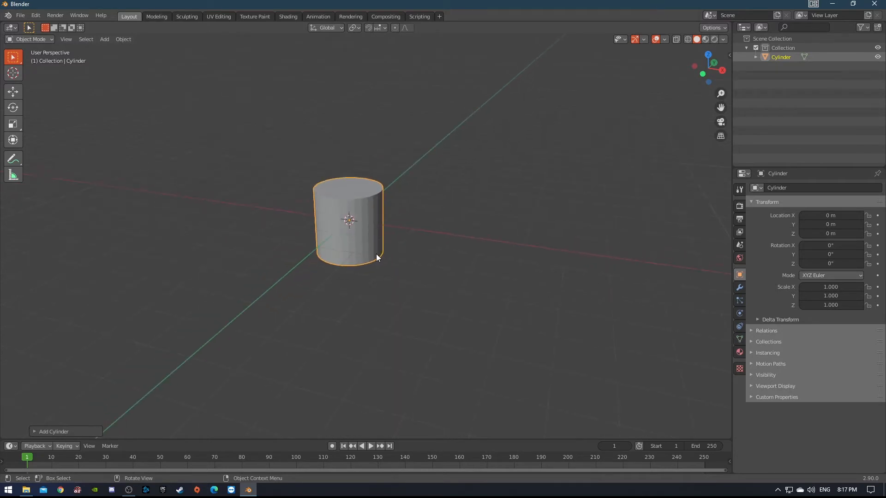
pyautogui.scroll(-2, 381, 247)
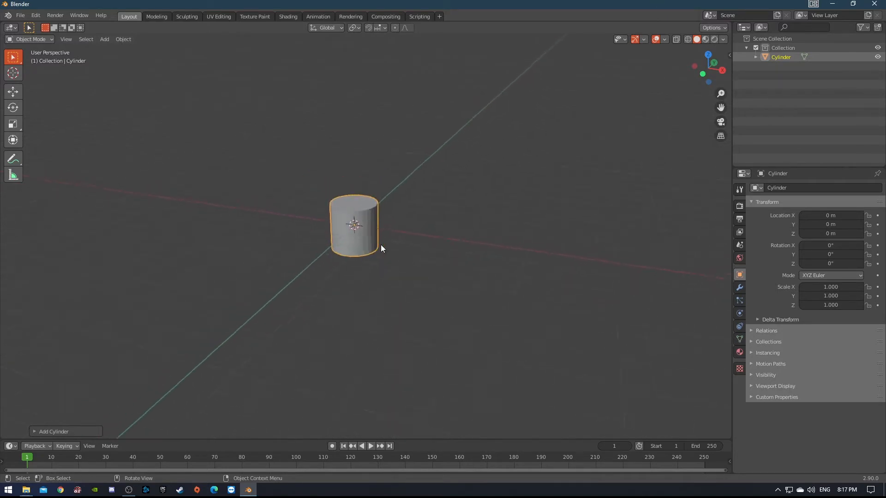
pyautogui.scroll(3, 381, 245)
pyautogui.keyDown('shift'); pyautogui.moveTo(382, 232); pyautogui.dragTo(419, 248, button='middle'); pyautogui.keyUp('shift')
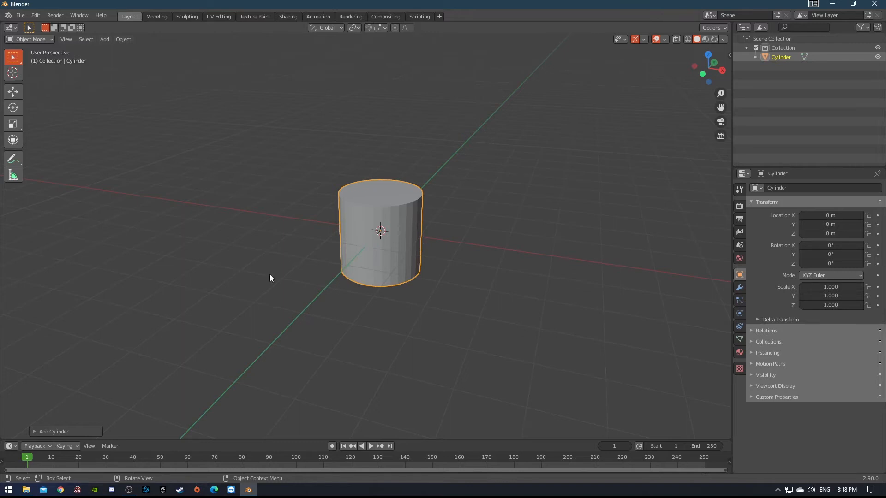
pyautogui.click(46, 40)
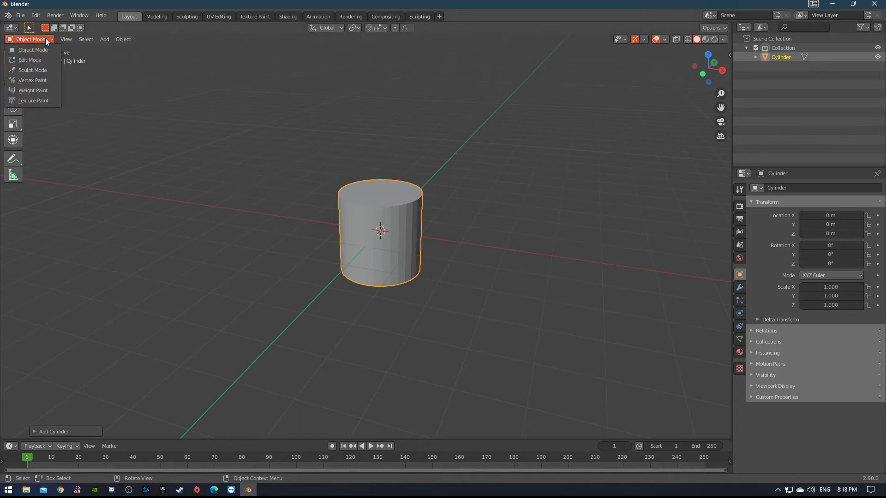
pyautogui.click(48, 61)
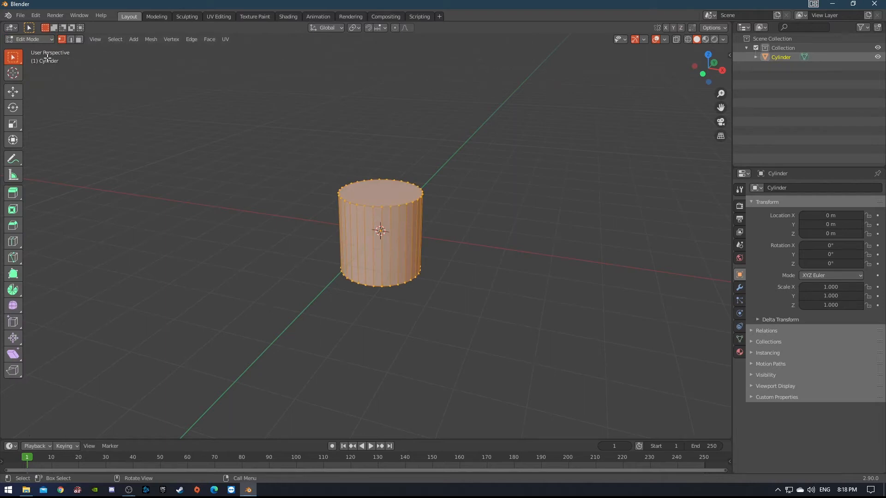
# Toggle the cylinder between Edit Mode and Object Mode twice, ending in Edit Mode
pyautogui.moveTo(482, 132); pyautogui.dragTo(459, 159, button='middle')
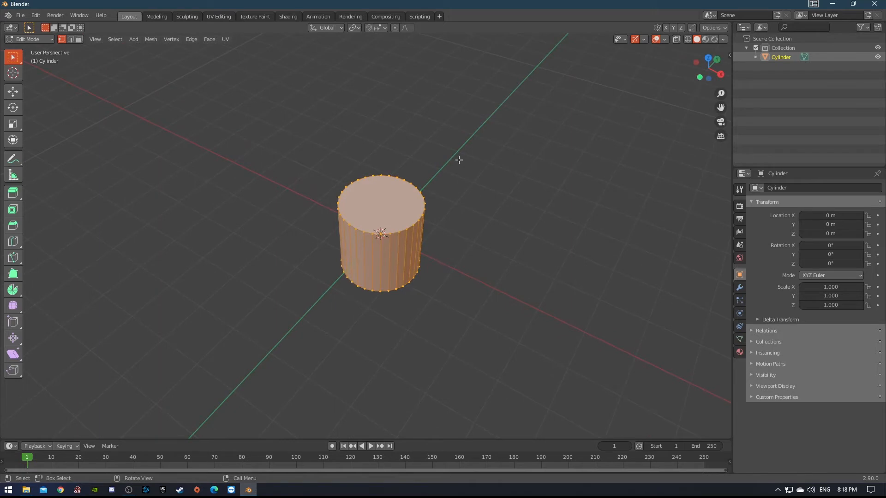
pyautogui.press('Tab')
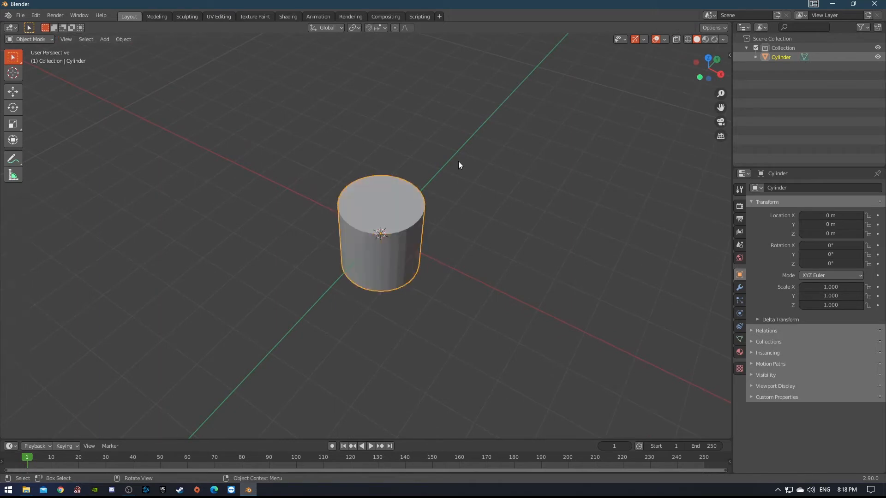
pyautogui.press('Tab')
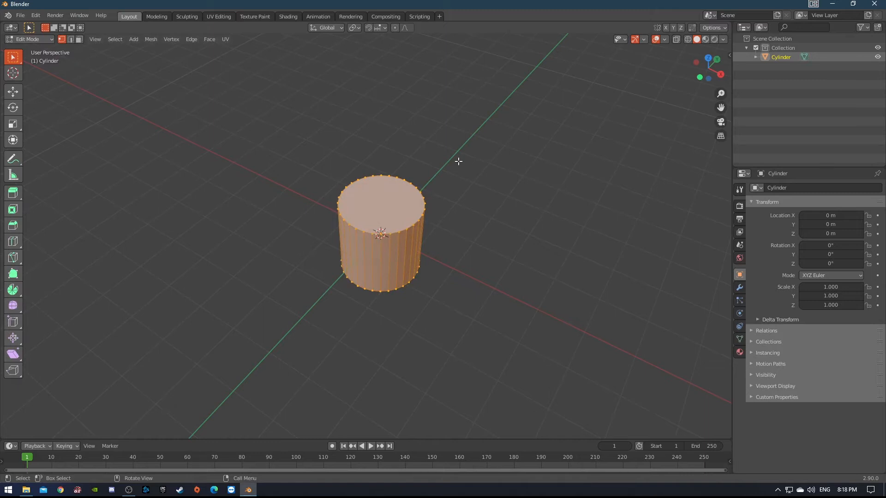
pyautogui.press('Tab')
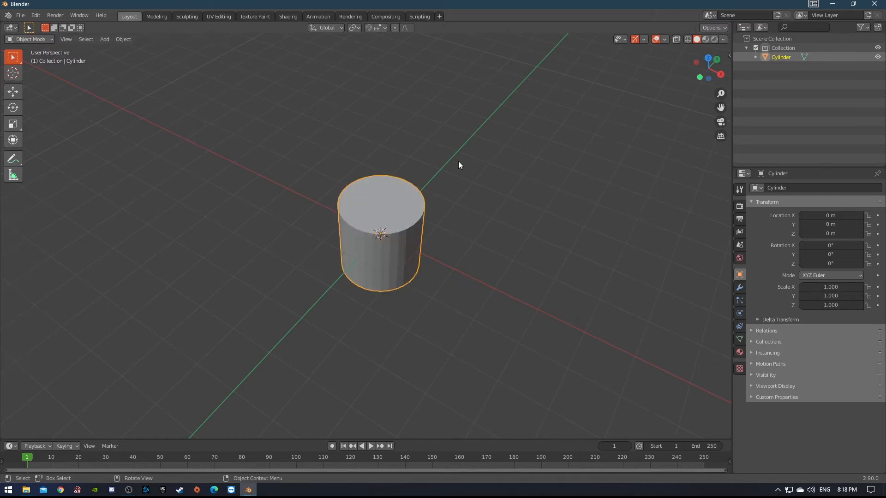
pyautogui.press('Tab')
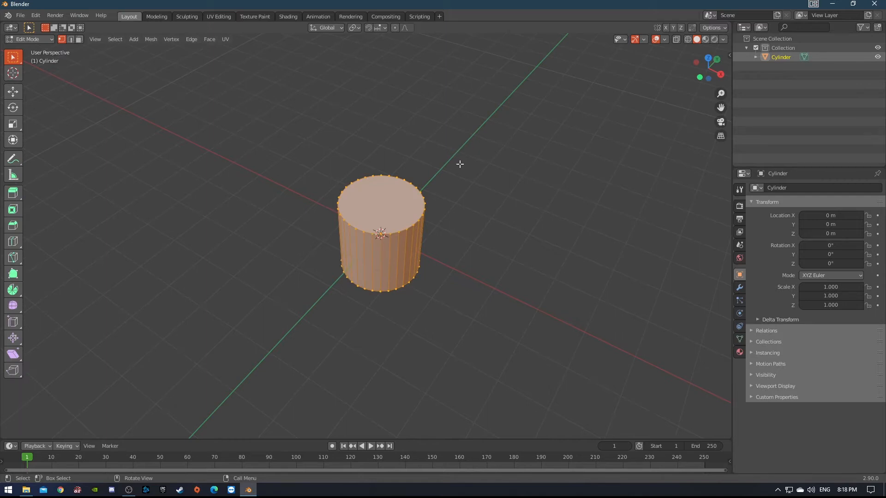
# Try selecting single vertices and the whole edge loop on the cylinder's top rim, and clear the selection
pyautogui.click(492, 162)
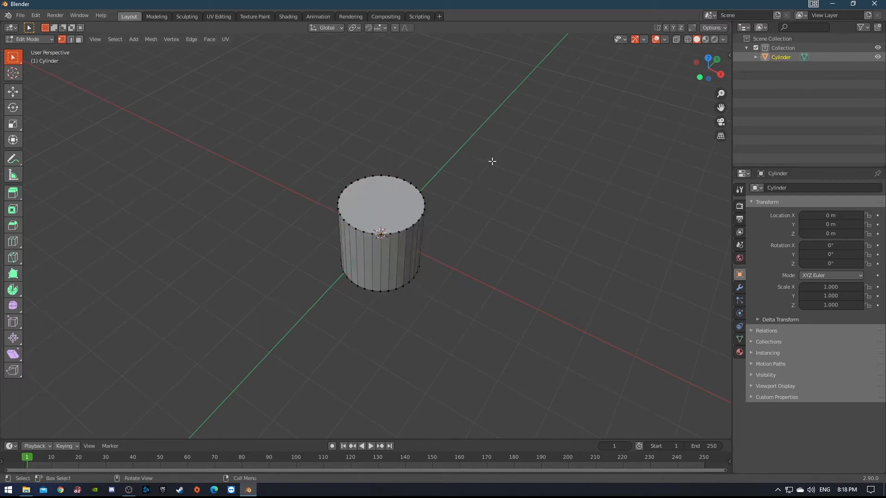
pyautogui.scroll(3, 452, 174)
pyautogui.moveTo(419, 176); pyautogui.dragTo(403, 252, button='middle')
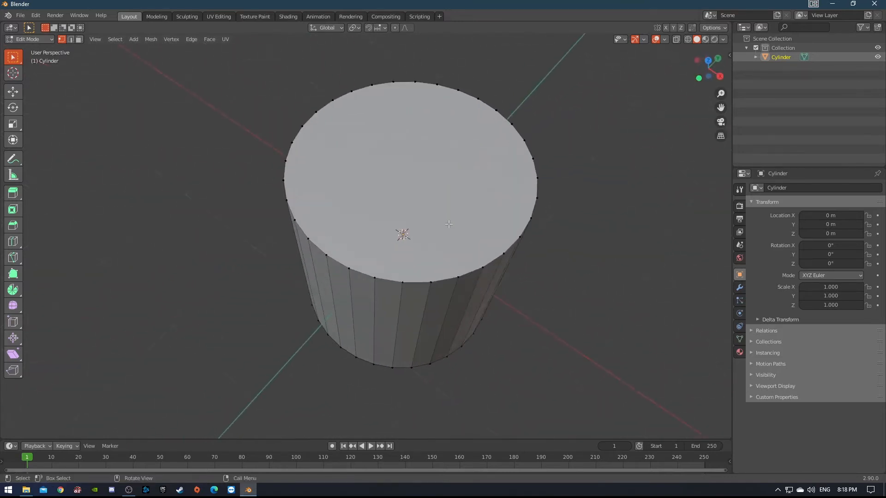
pyautogui.click(355, 266)
pyautogui.moveTo(355, 266); pyautogui.dragTo(427, 191, button='middle')
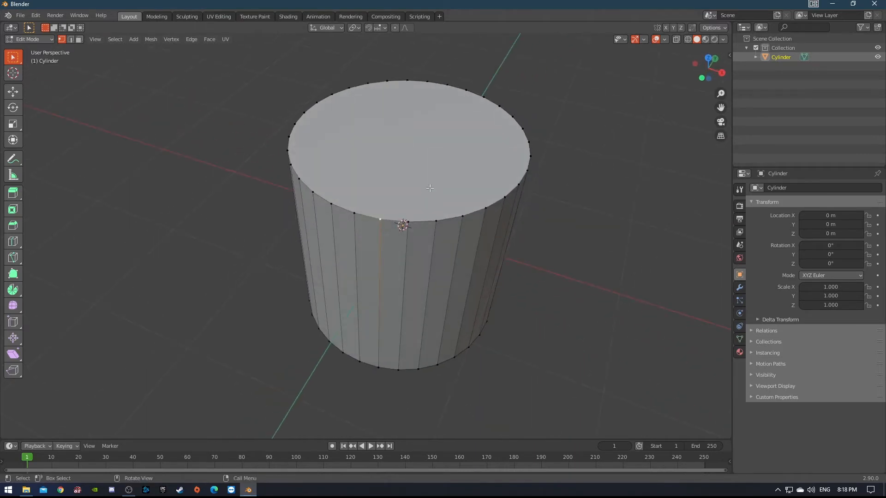
pyautogui.keyDown('shift'); pyautogui.click(356, 213); pyautogui.keyUp('shift')
pyautogui.keyDown('alt'); pyautogui.click(322, 198); pyautogui.keyUp('alt')
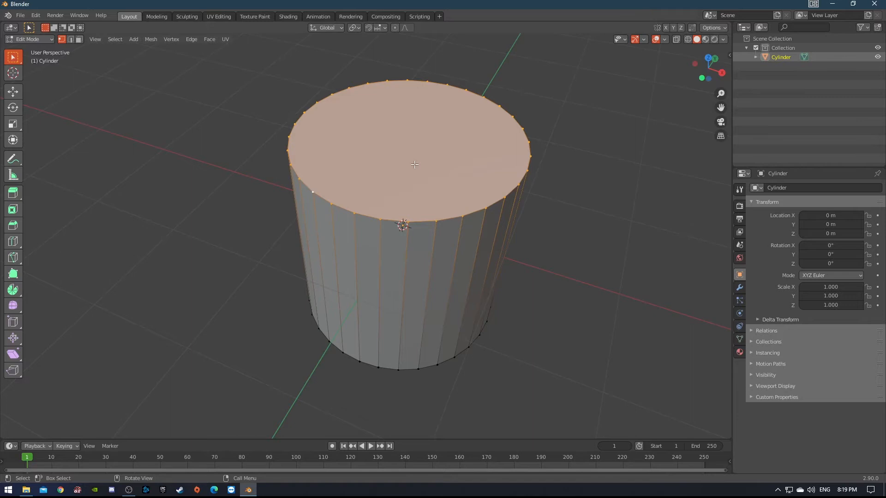
pyautogui.click(240, 232)
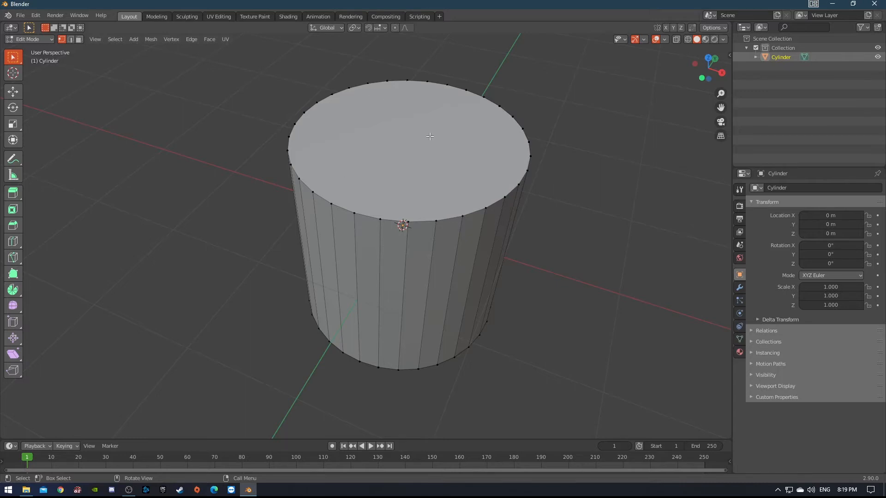
# Inset the cylinder's top face by about 0.04 m, using face selection
pyautogui.click(79, 40)
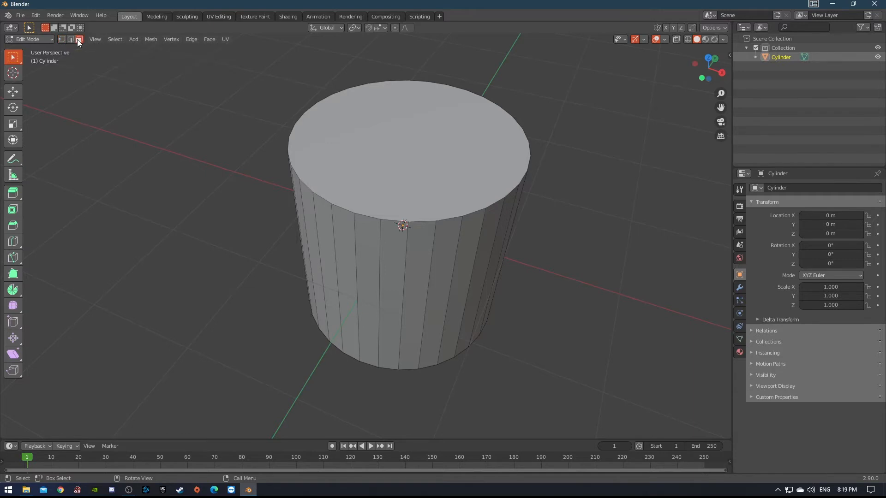
pyautogui.click(384, 140)
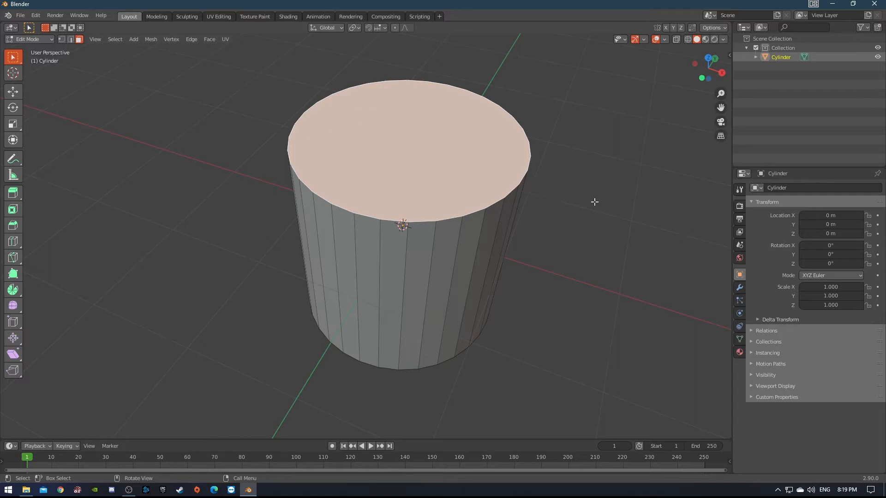
pyautogui.press('i')
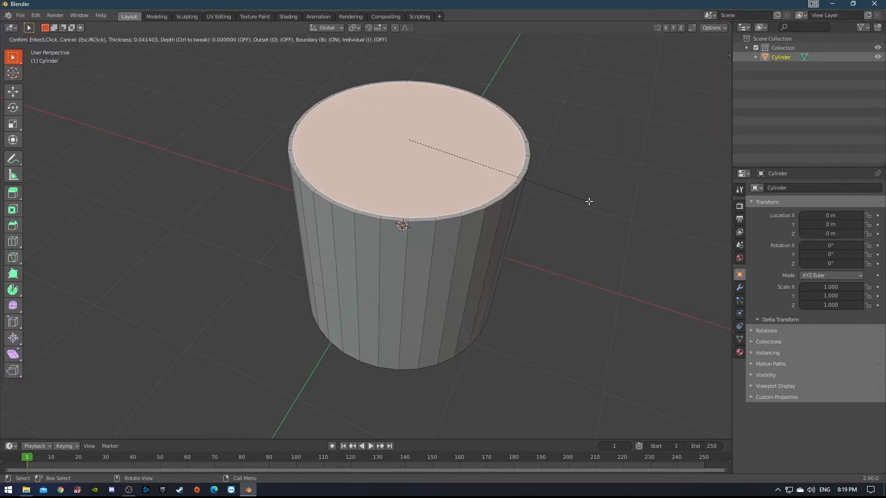
pyautogui.click(589, 202)
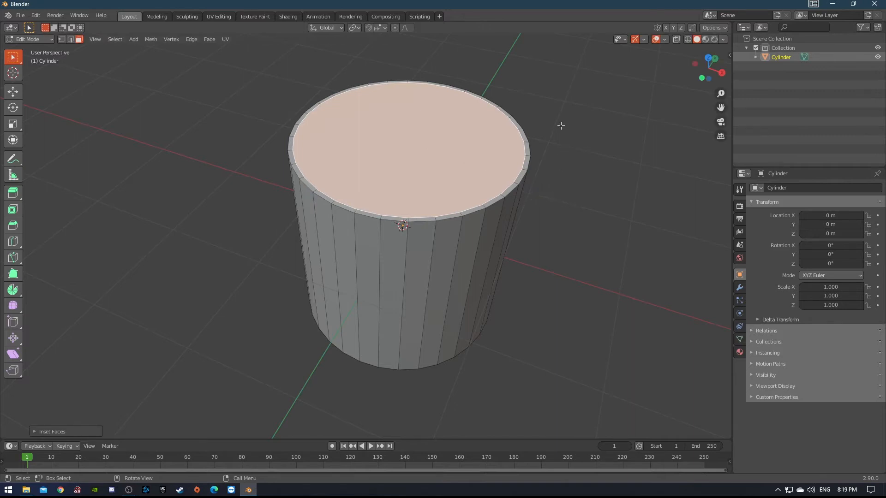
# Extrude the inset top face down inside the cylinder to hollow it out, and show the mesh in wireframe shading
pyautogui.press('e')
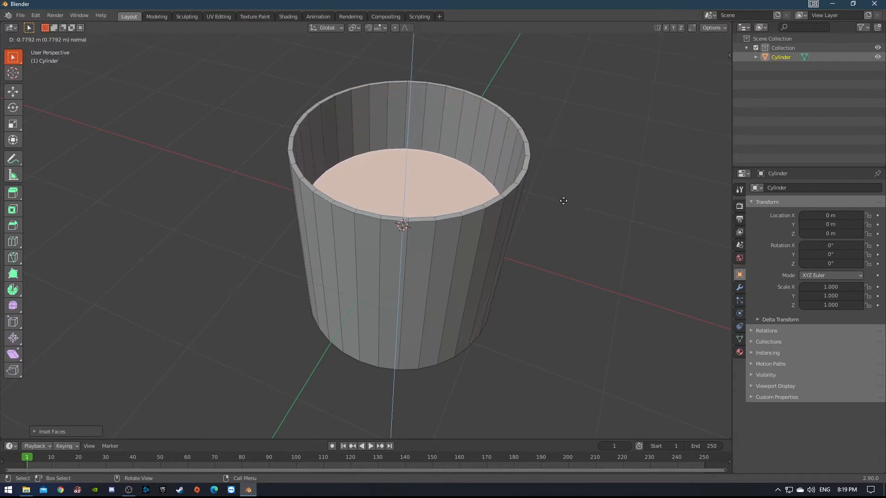
pyautogui.click(556, 261)
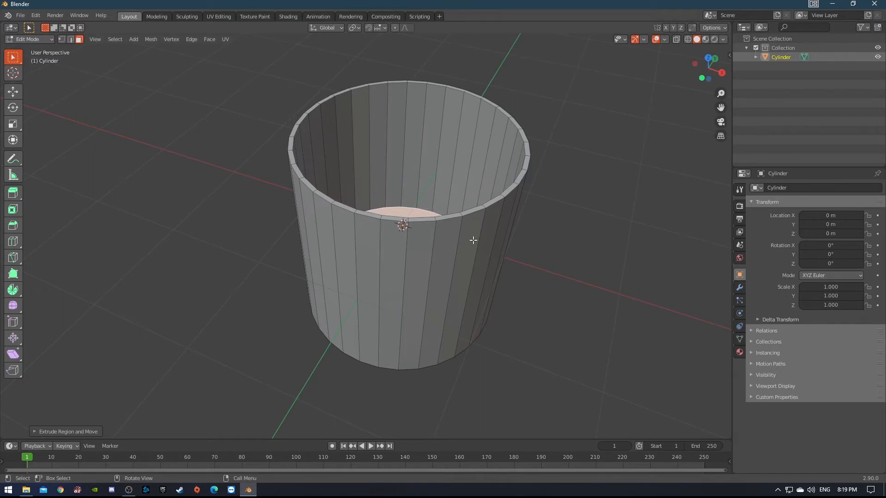
pyautogui.click(688, 40)
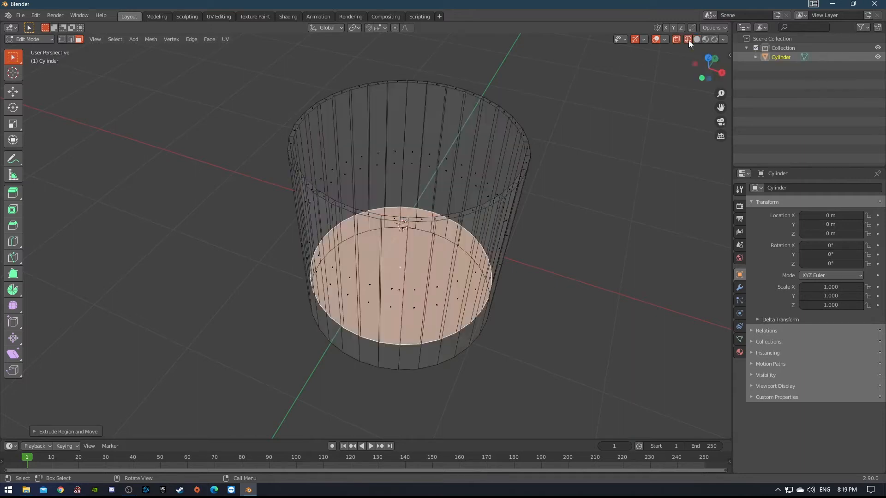
pyautogui.moveTo(428, 312); pyautogui.dragTo(507, 235, button='middle')
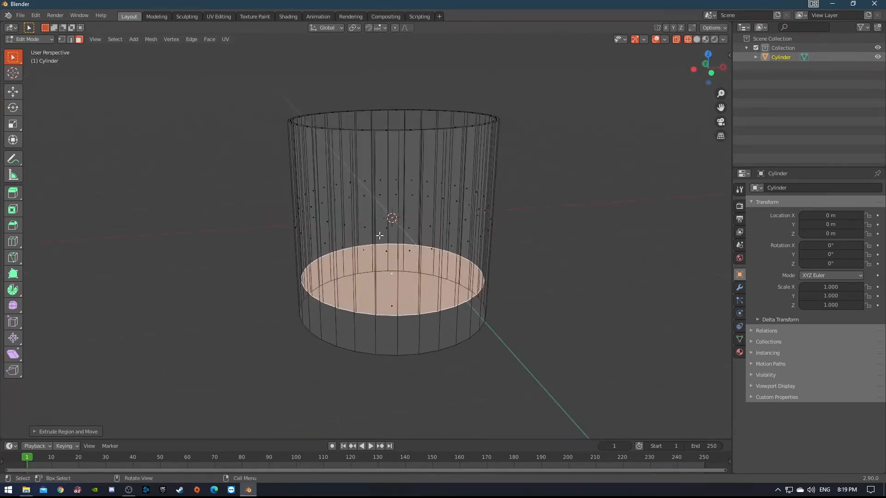
# Switch the viewport shading to solid and back to wireframe
pyautogui.press('z')
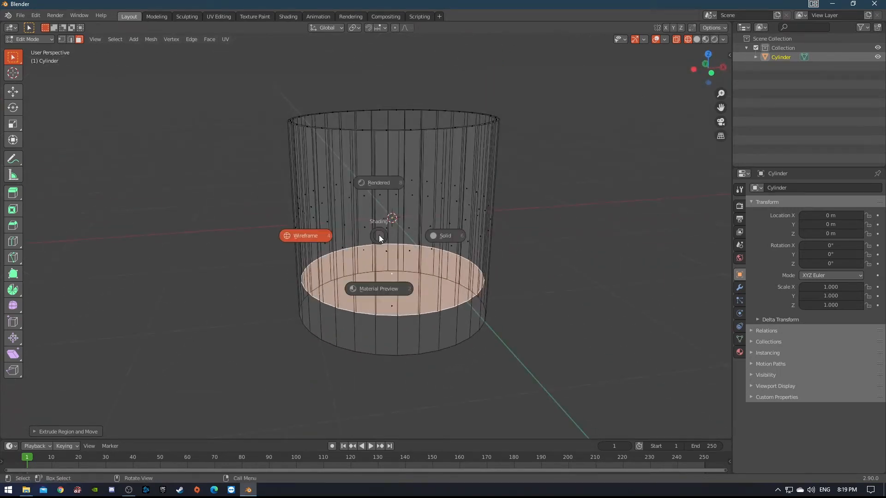
pyautogui.click(445, 233)
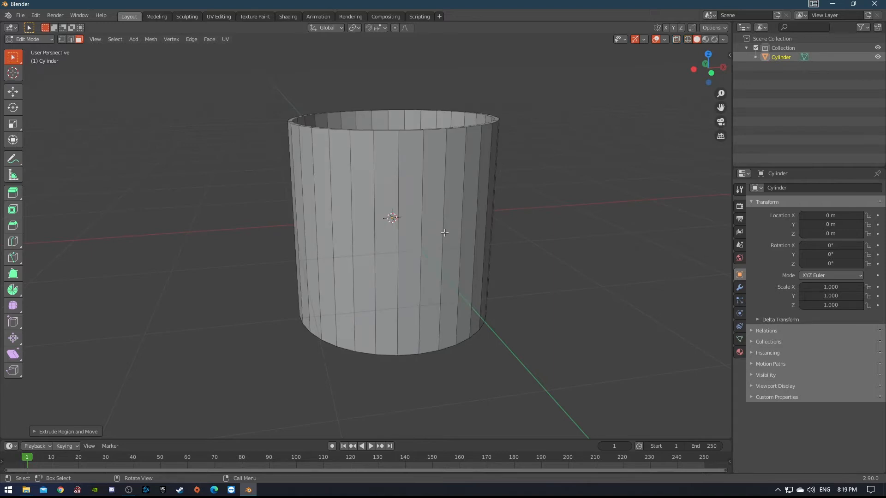
pyautogui.press('z')
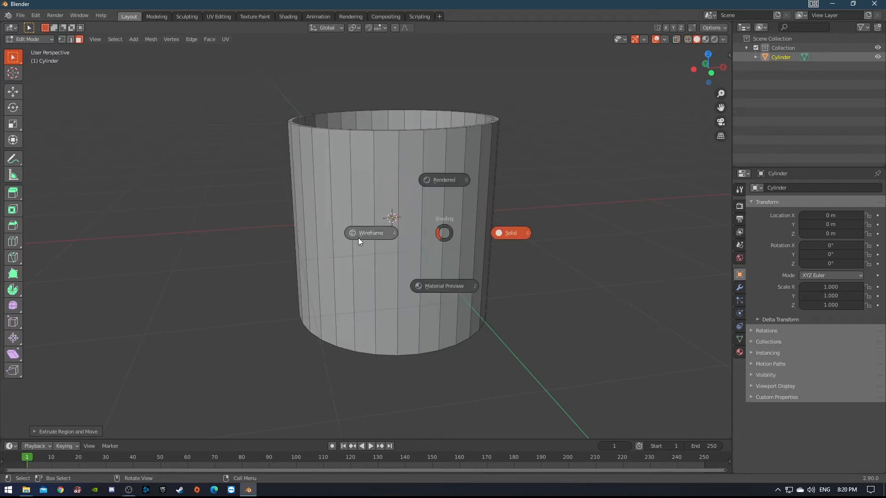
pyautogui.click(360, 233)
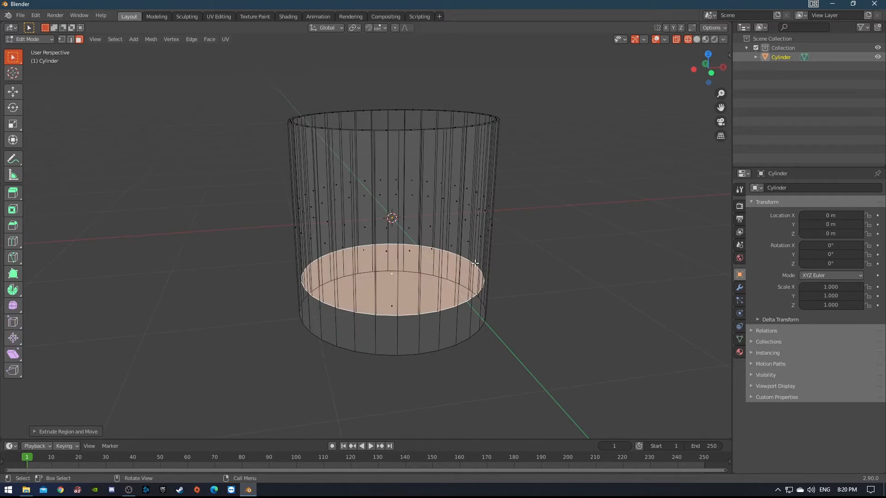
# In front view, lower the inner floor face about 0.27 m along the Z axis, and deselect it
pyautogui.press('KP_1')
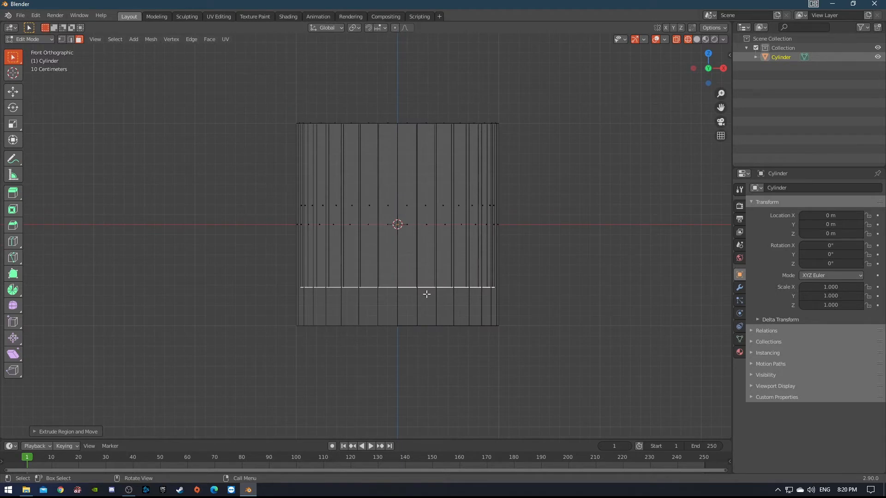
pyautogui.keyDown('shift'); pyautogui.moveTo(415, 294); pyautogui.dragTo(374, 262, button='middle'); pyautogui.keyUp('shift')
pyautogui.scroll(3, 379, 262)
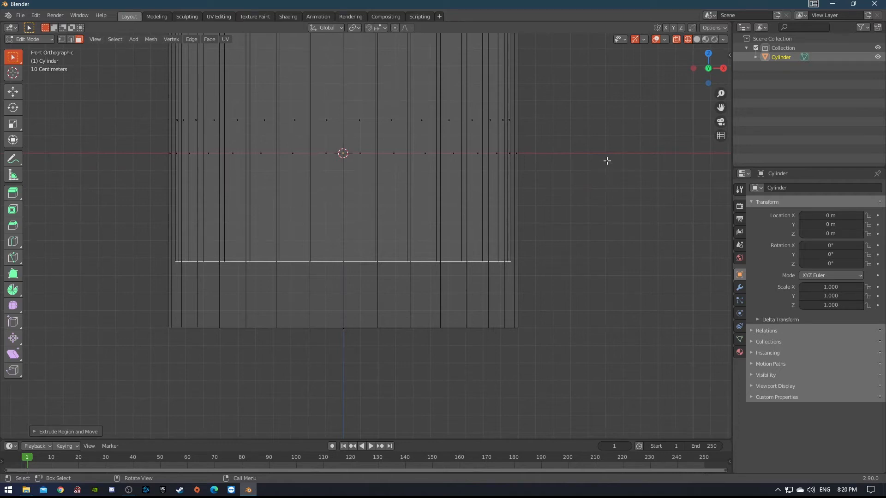
pyautogui.press('g')
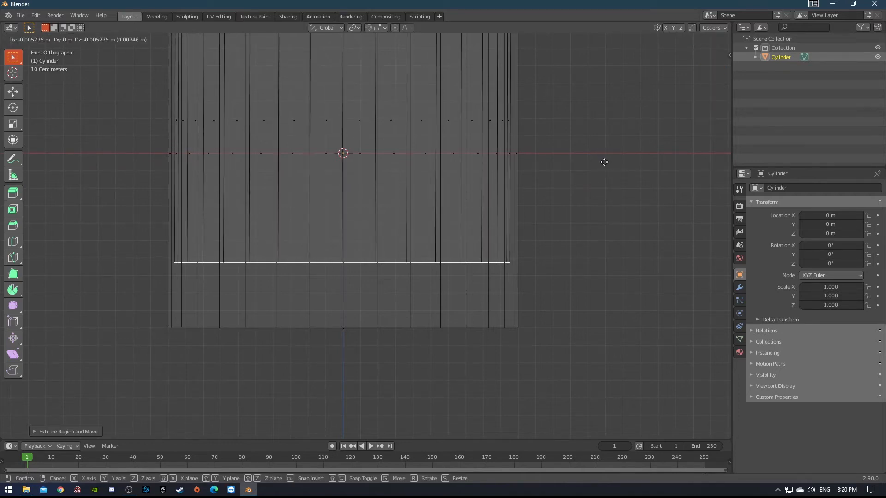
pyautogui.press('z')
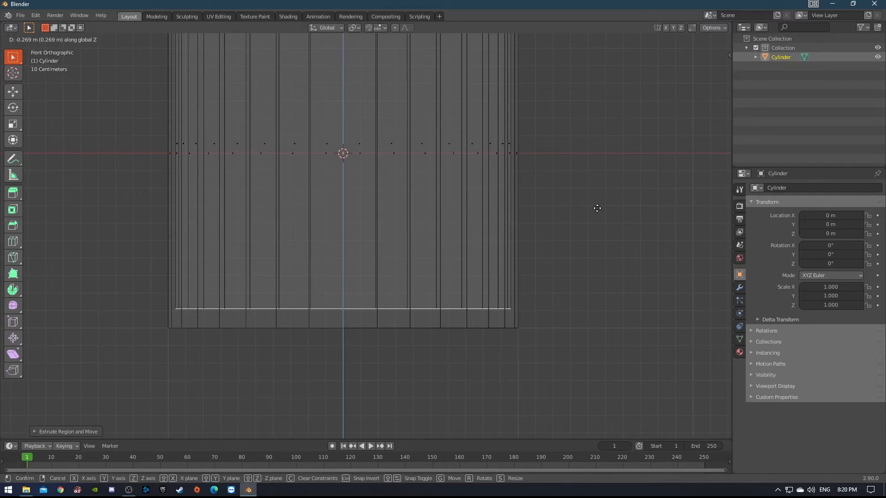
pyautogui.click(597, 208)
pyautogui.click(561, 292)
# Inset the cylinder's outer bottom face by about 0.04 m
pyautogui.moveTo(561, 293); pyautogui.dragTo(417, 332, button='middle')
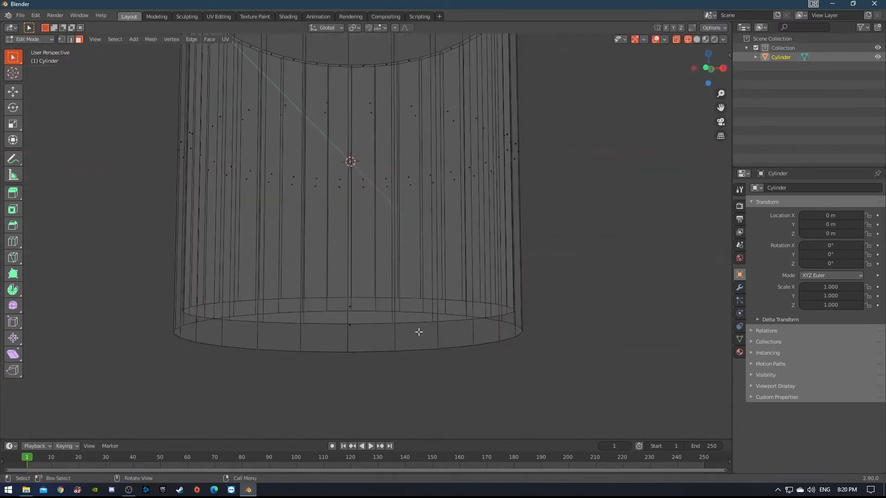
pyautogui.click(352, 334)
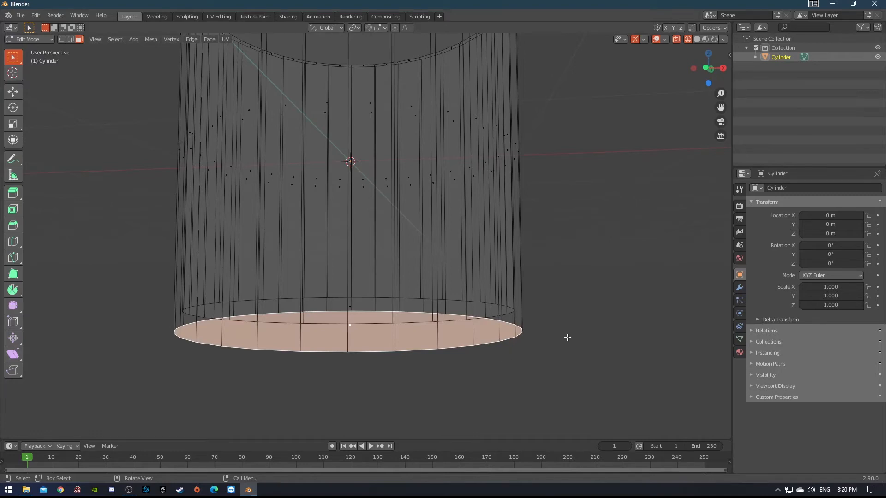
pyautogui.press('i')
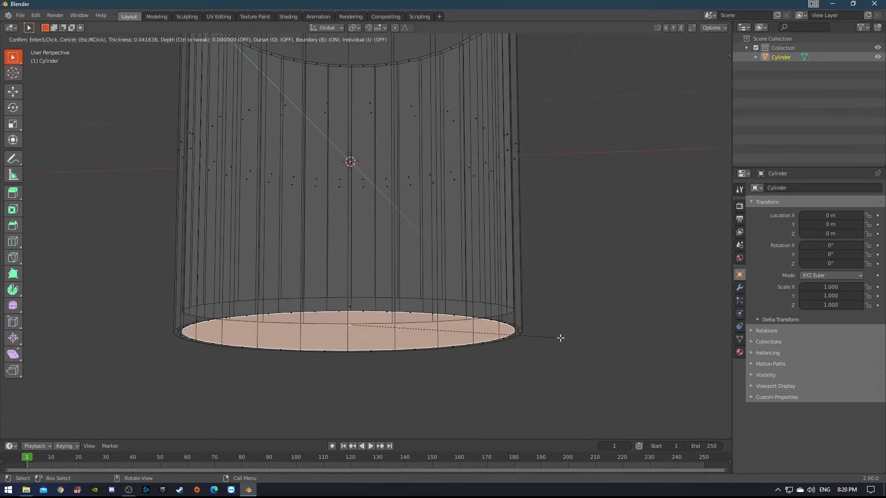
pyautogui.click(560, 338)
# In front view, extrude the inset bottom face about 0.066 m up into the cylinder's base, and deselect it
pyautogui.press('KP_1')
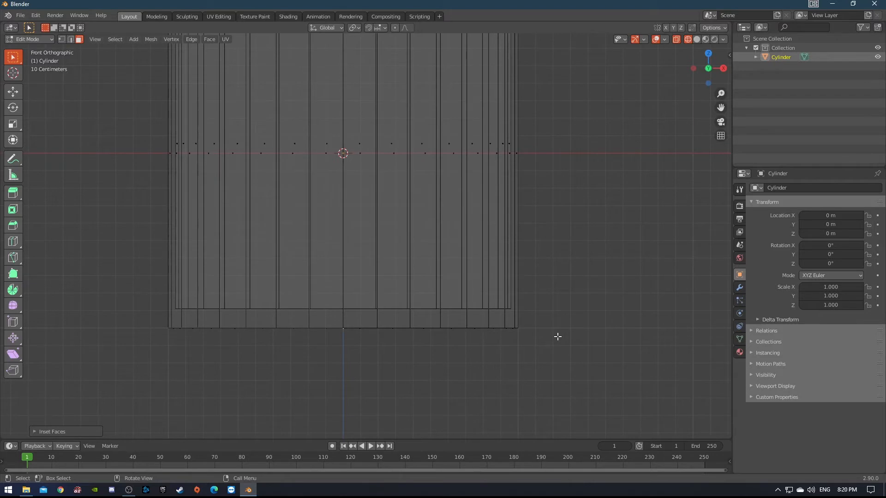
pyautogui.press('e')
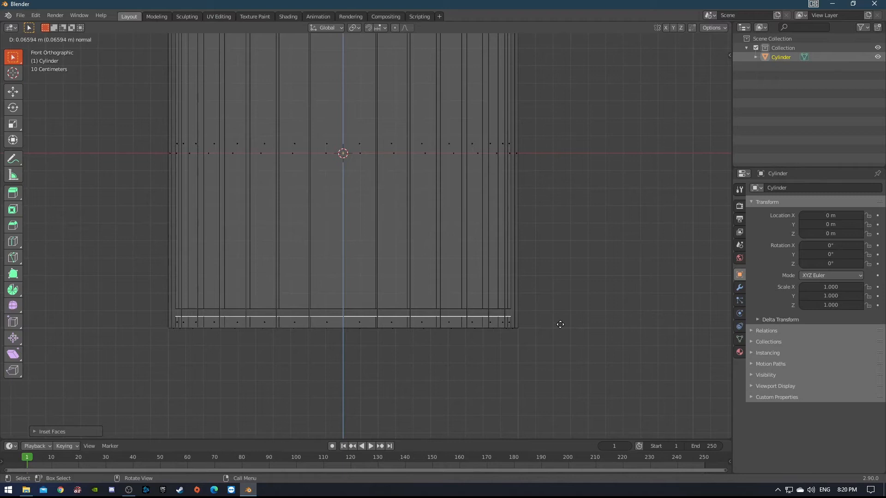
pyautogui.click(561, 324)
pyautogui.click(551, 245)
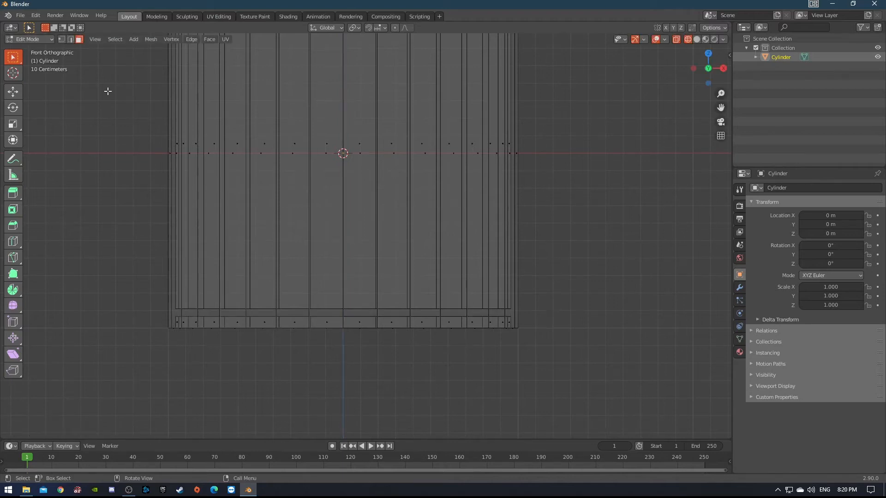
# Try box-selecting the cylinder's bottom and top geometry in face selection mode, and clear the selection
pyautogui.scroll(-3, 102, 222)
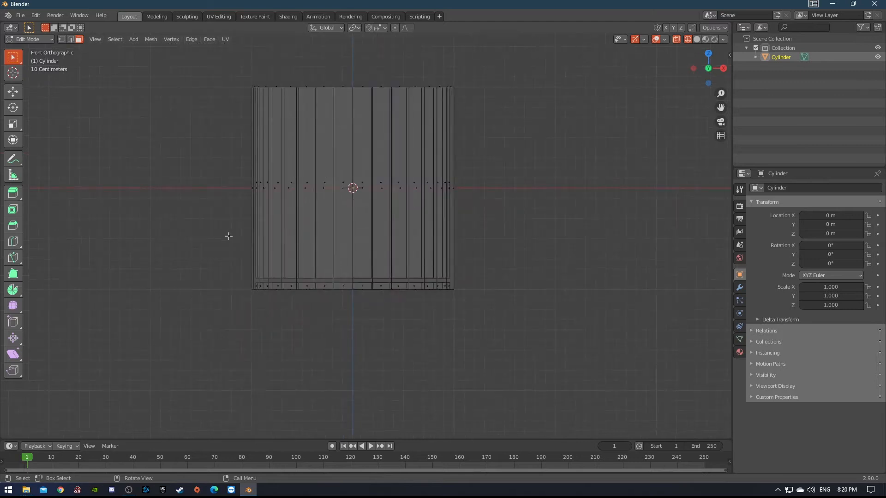
pyautogui.moveTo(181, 213); pyautogui.dragTo(547, 349)
pyautogui.moveTo(98, 226); pyautogui.dragTo(593, 369)
pyautogui.moveTo(195, 241); pyautogui.dragTo(600, 337)
pyautogui.click(505, 267)
pyautogui.moveTo(181, 58); pyautogui.dragTo(503, 110)
pyautogui.click(583, 205)
pyautogui.moveTo(193, 258); pyautogui.dragTo(573, 364)
pyautogui.moveTo(83, 234); pyautogui.dragTo(540, 360)
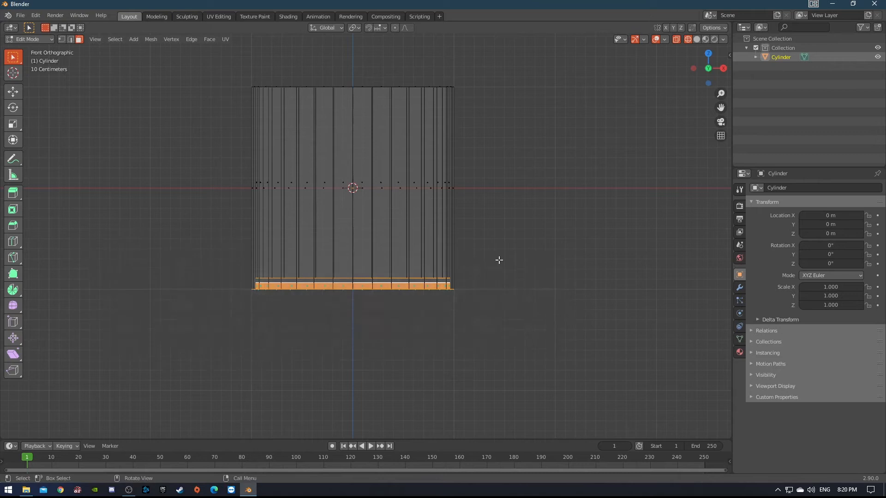
pyautogui.moveTo(516, 276); pyautogui.dragTo(607, 302)
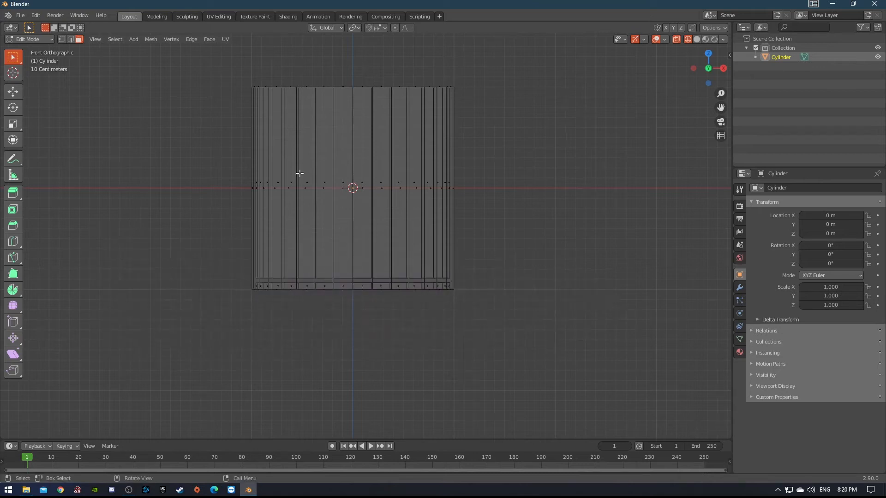
# Select all vertices at the cylinder's base, including the inner floor, and scale them to about 0.87 to taper the cup
pyautogui.click(61, 40)
pyautogui.moveTo(162, 259); pyautogui.dragTo(582, 325)
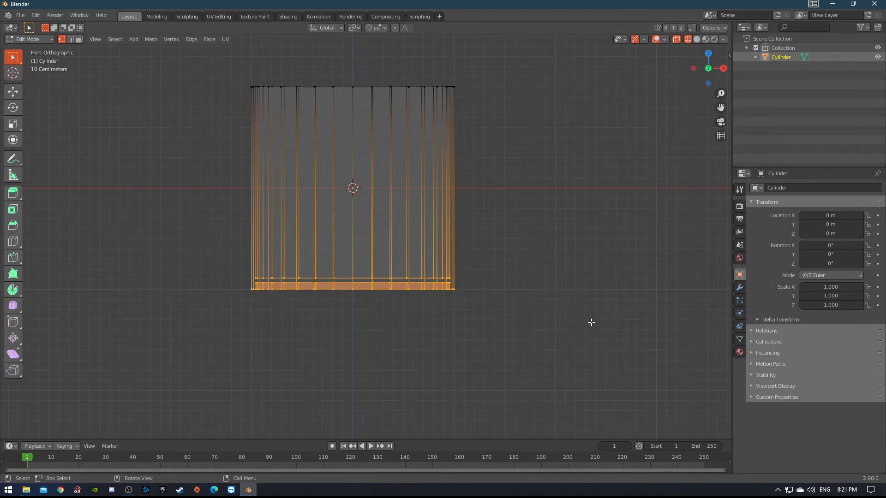
pyautogui.press('s')
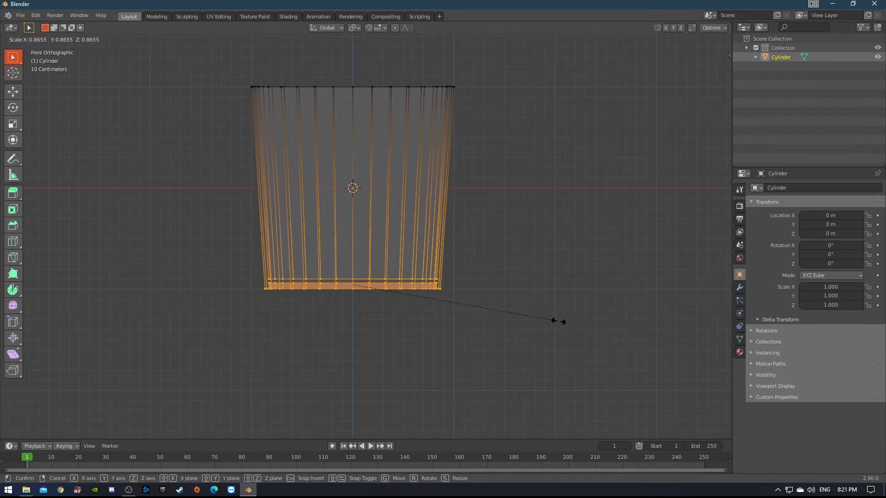
pyautogui.click(559, 322)
pyautogui.click(522, 248)
# Return the viewport to solid shading and look at the tapered cup from several angles
pyautogui.moveTo(489, 275); pyautogui.dragTo(371, 285, button='middle')
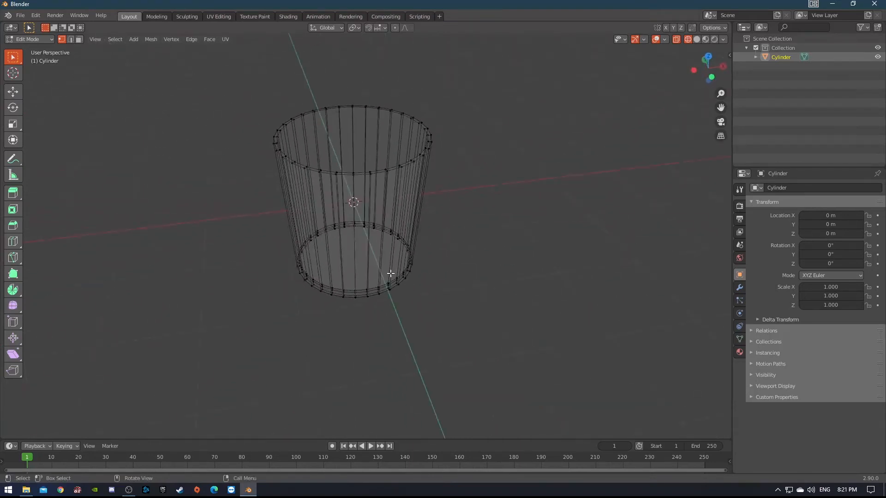
pyautogui.press('z')
pyautogui.click(448, 275)
pyautogui.moveTo(394, 283)
pyautogui.mouseDown(button='middle')
pyautogui.moveTo(439, 326)
pyautogui.moveTo(456, 256)
pyautogui.moveTo(441, 260)
pyautogui.mouseUp(button='middle')
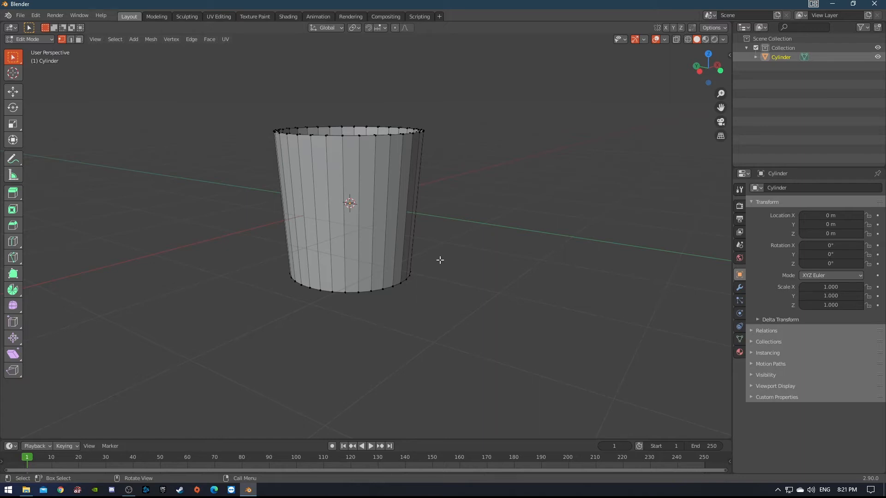
# In right view, add four evenly spaced horizontal loop cuts around the cup's outer wall without sliding them, and deselect them
pyautogui.press('KP_3')
pyautogui.keyDown('shift'); pyautogui.moveTo(440, 260); pyautogui.dragTo(444, 285, button='middle'); pyautogui.keyUp('shift')
pyautogui.scroll(1, 407, 317)
pyautogui.scroll(1, 444, 286)
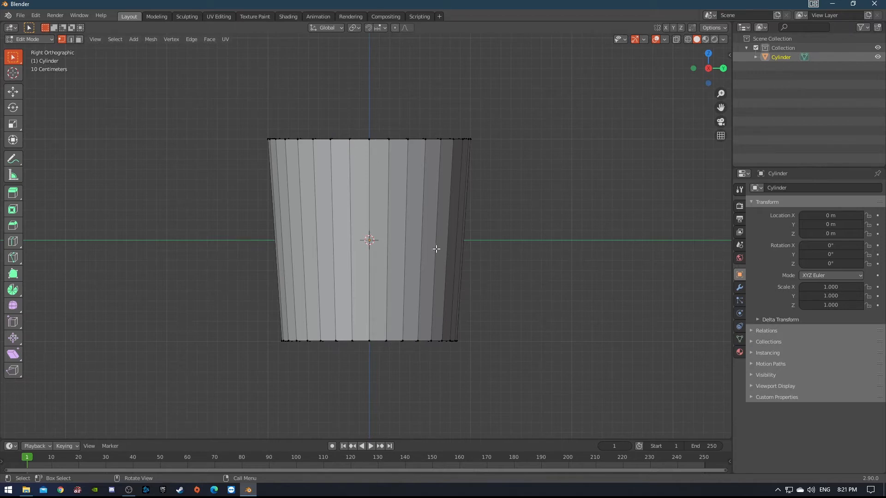
pyautogui.hotkey('ctrl', 'r')
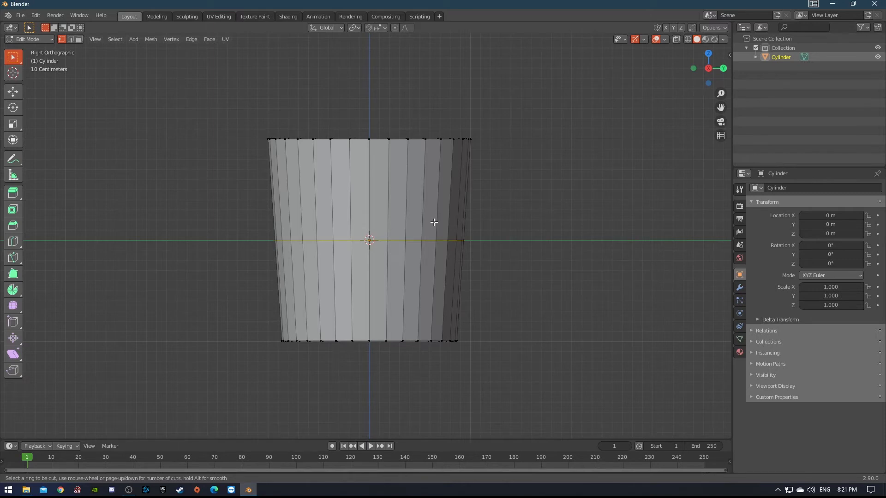
pyautogui.scroll(3, 409, 249)
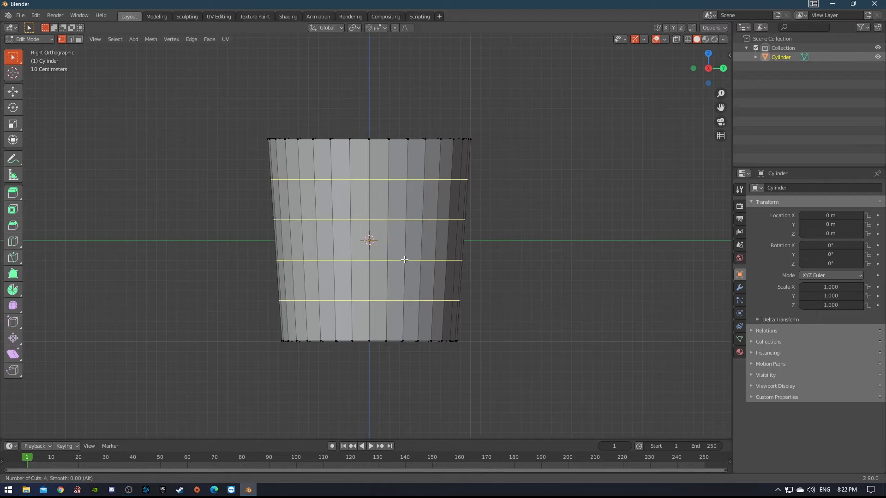
pyautogui.scroll(-3, 404, 260)
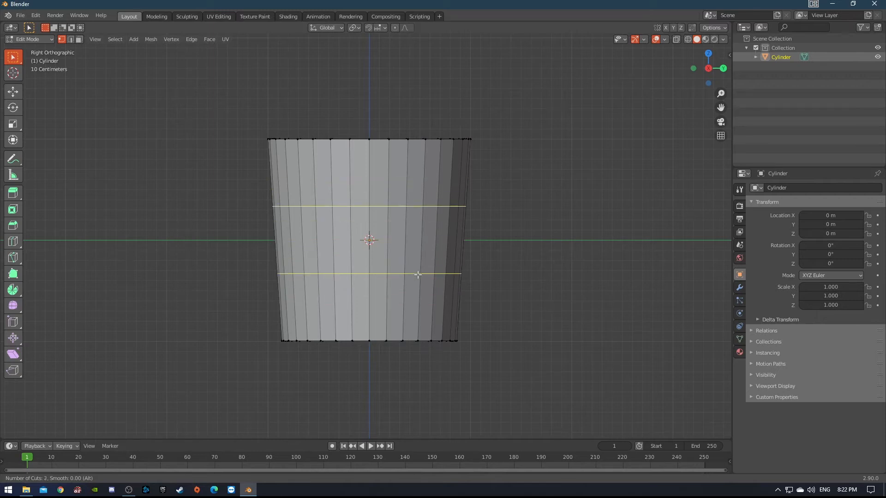
pyautogui.press('4')
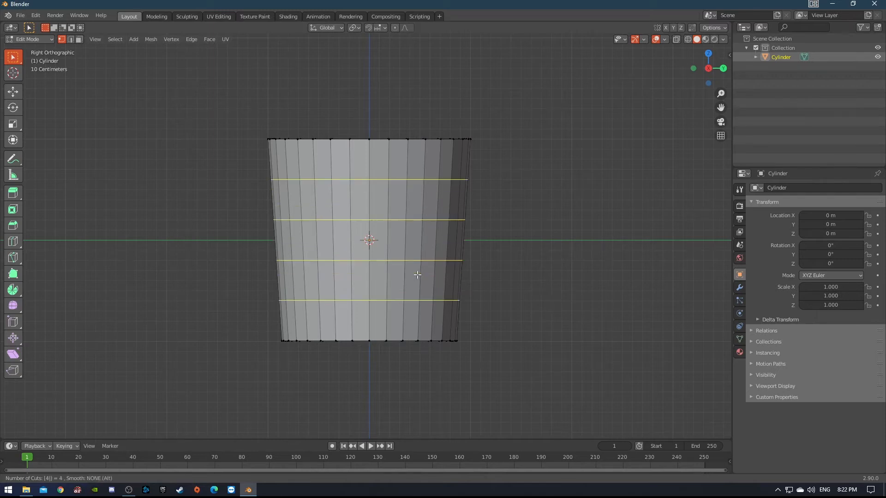
pyautogui.click(418, 275)
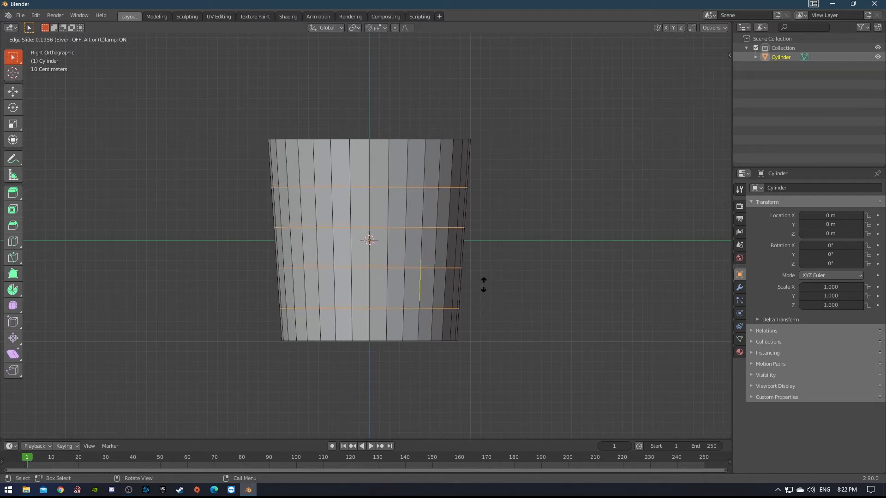
pyautogui.click(483, 283)
pyautogui.click(530, 226)
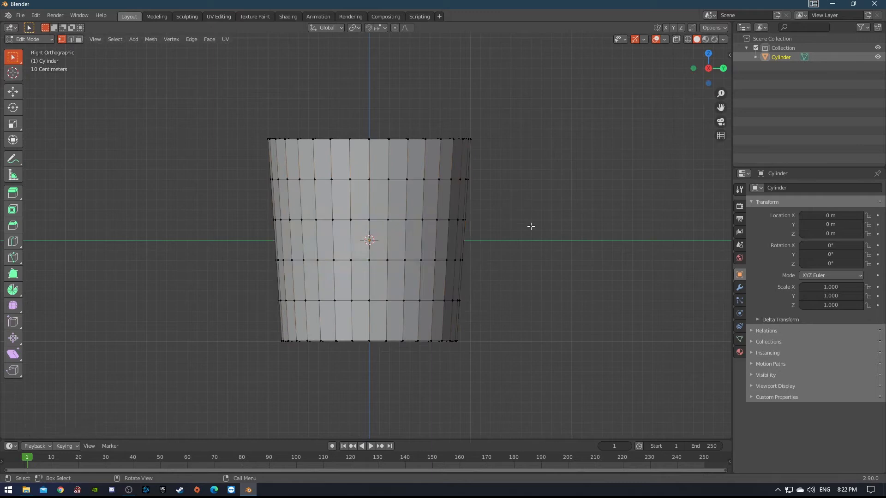
# In edge selection mode, delete the centre-line vertical edges in the cup wall's second and fourth bands from the top to open two holes
pyautogui.scroll(3, 531, 226)
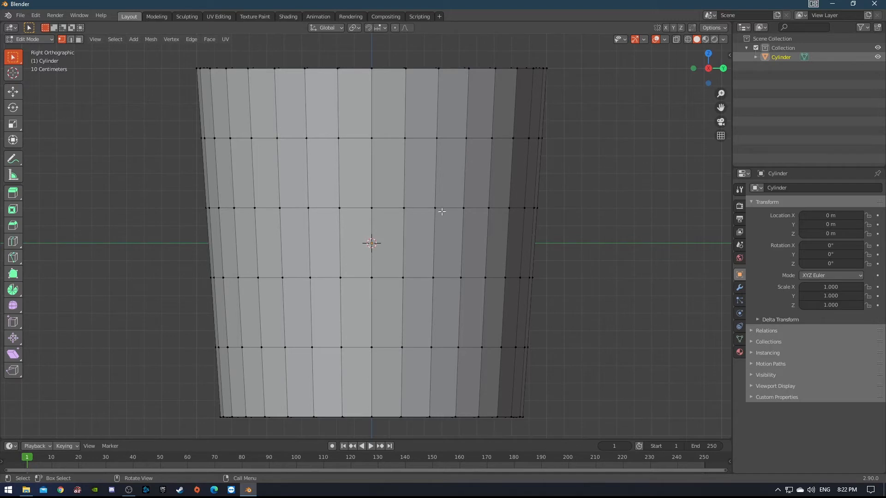
pyautogui.keyDown('shift'); pyautogui.moveTo(371, 175); pyautogui.dragTo(336, 172, button='middle'); pyautogui.keyUp('shift')
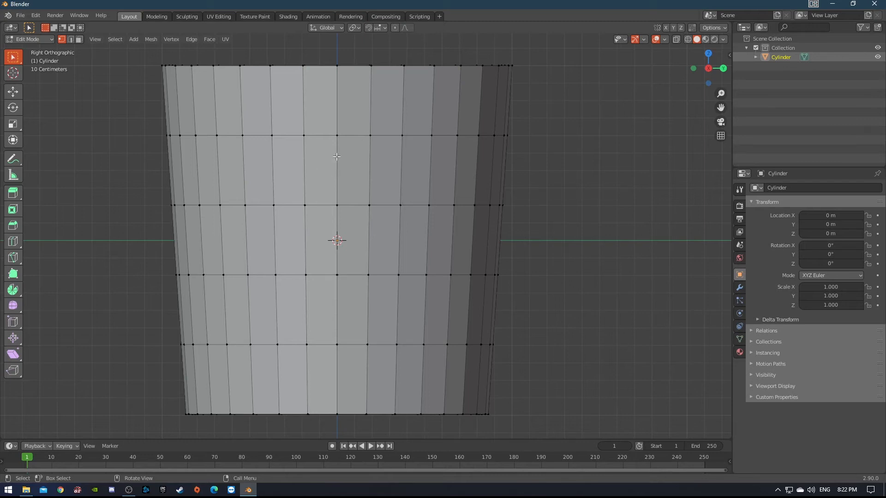
pyautogui.click(70, 40)
pyautogui.click(340, 163)
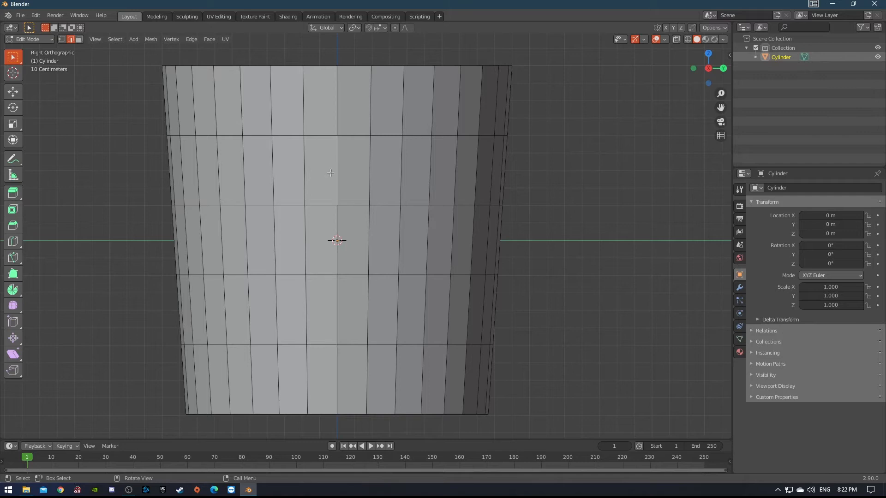
pyautogui.keyDown('shift'); pyautogui.click(340, 305); pyautogui.keyUp('shift')
pyautogui.press('x')
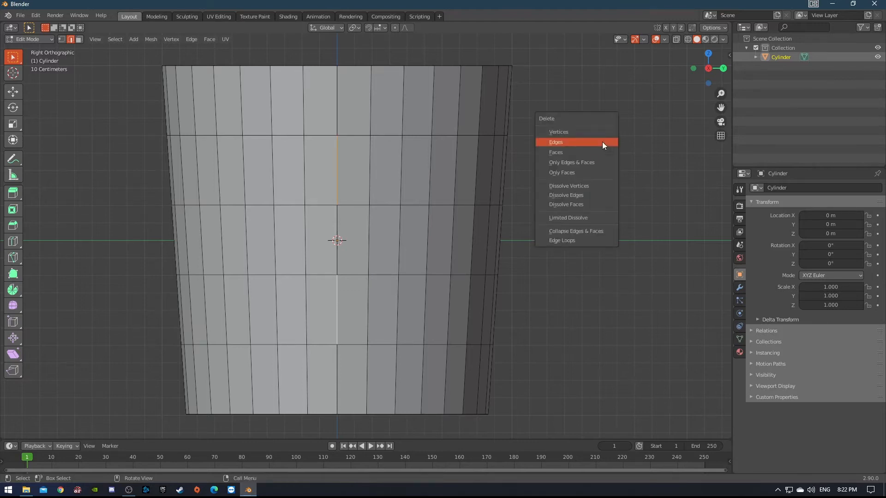
pyautogui.click(602, 143)
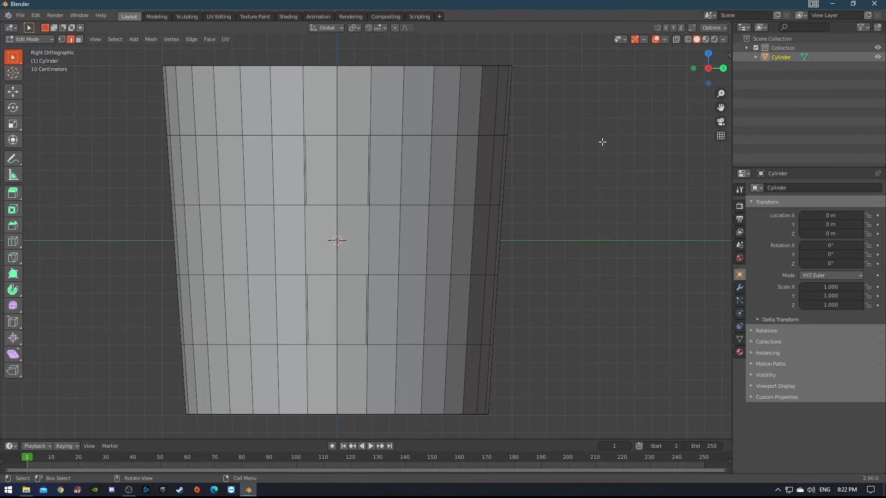
# Select the upper hole's boundary edge loop and extrude it a short distance outward along the global X axis
pyautogui.moveTo(360, 247); pyautogui.dragTo(384, 249, button='middle')
pyautogui.scroll(-3, 421, 234)
pyautogui.scroll(1, 421, 234)
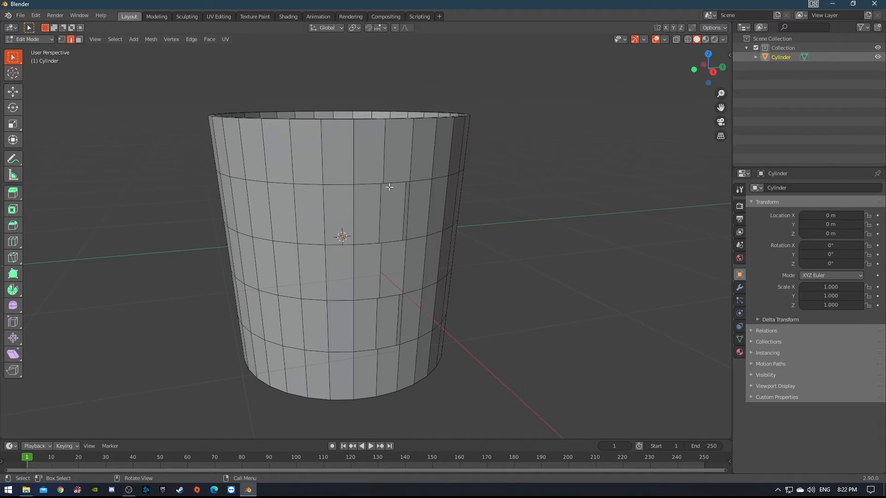
pyautogui.moveTo(389, 187); pyautogui.dragTo(476, 199, button='middle')
pyautogui.scroll(1, 477, 199)
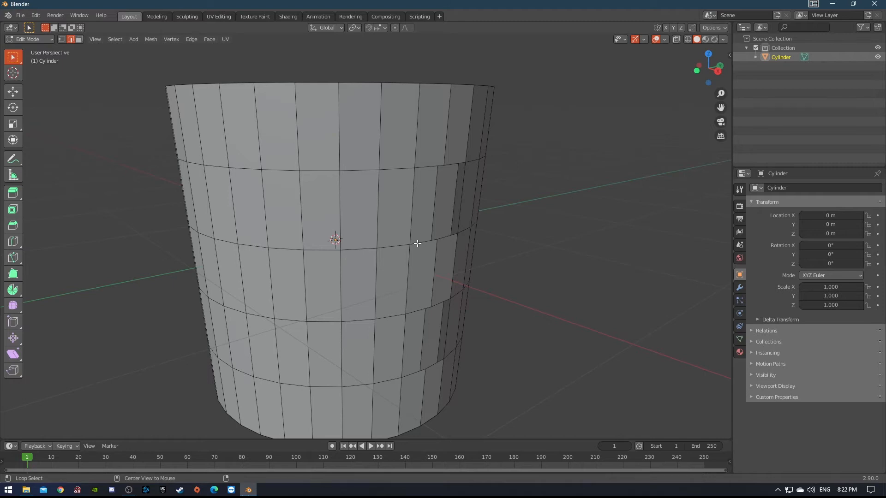
pyautogui.keyDown('alt'); pyautogui.click(418, 243); pyautogui.keyUp('alt')
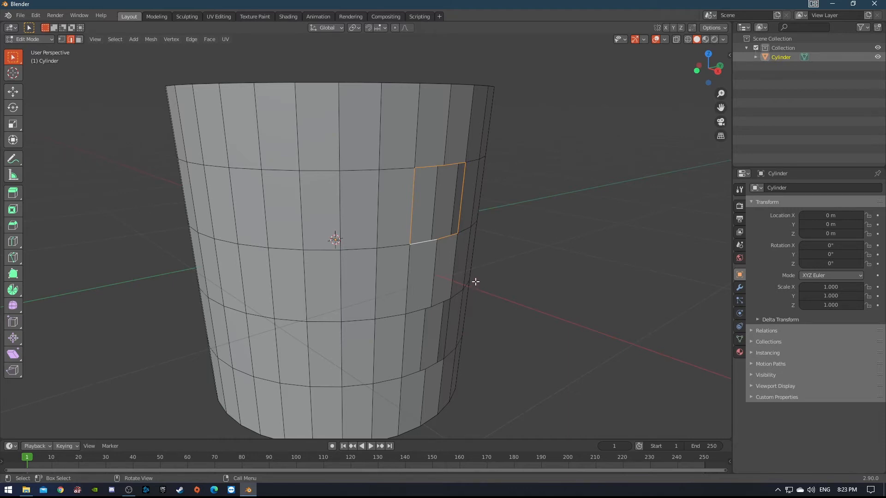
pyautogui.moveTo(476, 282); pyautogui.dragTo(484, 299, button='middle')
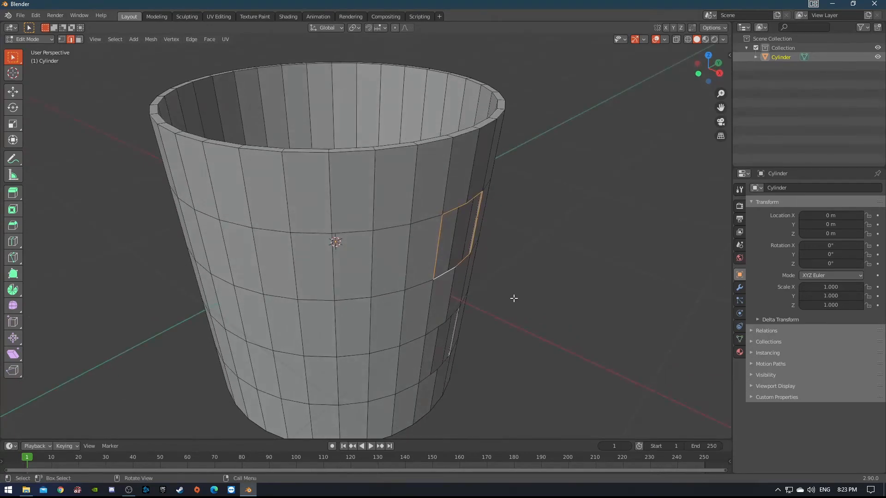
pyautogui.press('e')
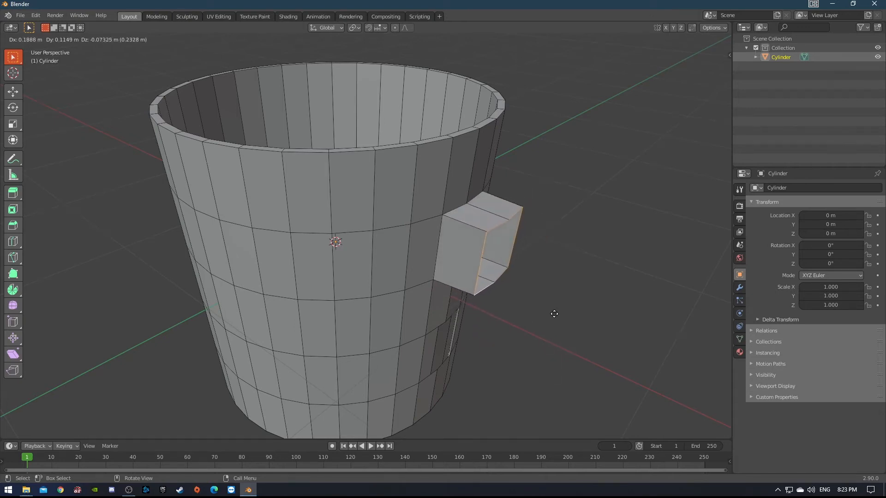
pyautogui.press('x')
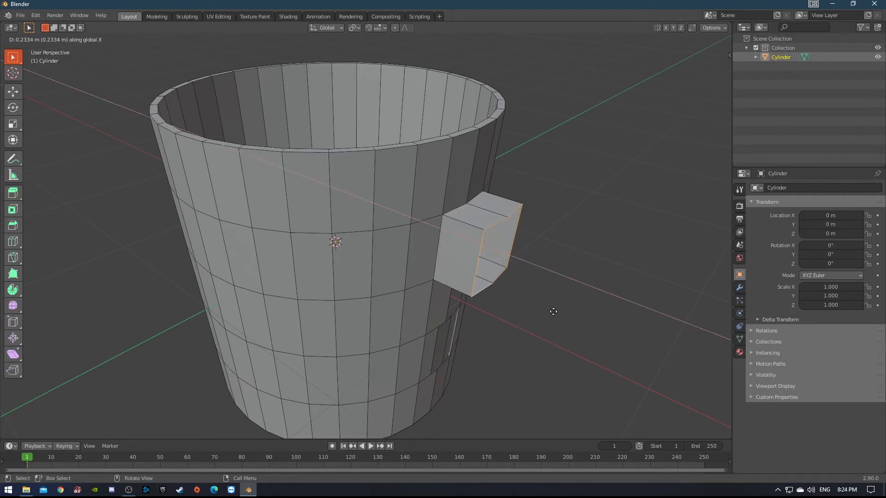
pyautogui.click(519, 298)
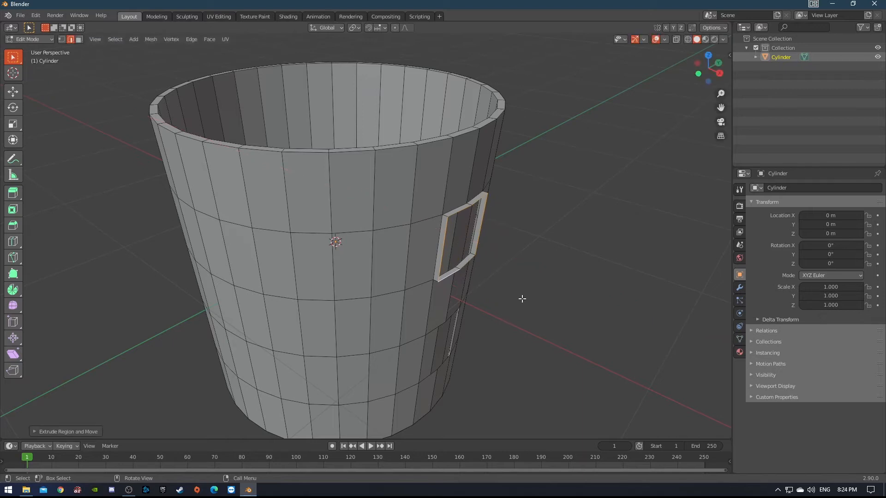
# Flatten the extruded edge loop by scaling it to 0 along the X axis
pyautogui.moveTo(544, 300); pyautogui.dragTo(516, 327, button='middle')
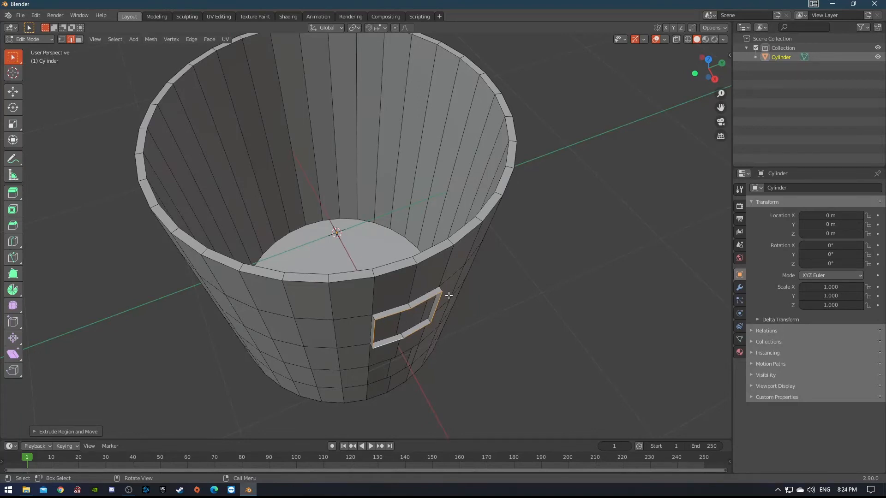
pyautogui.moveTo(458, 325); pyautogui.dragTo(482, 318, button='middle')
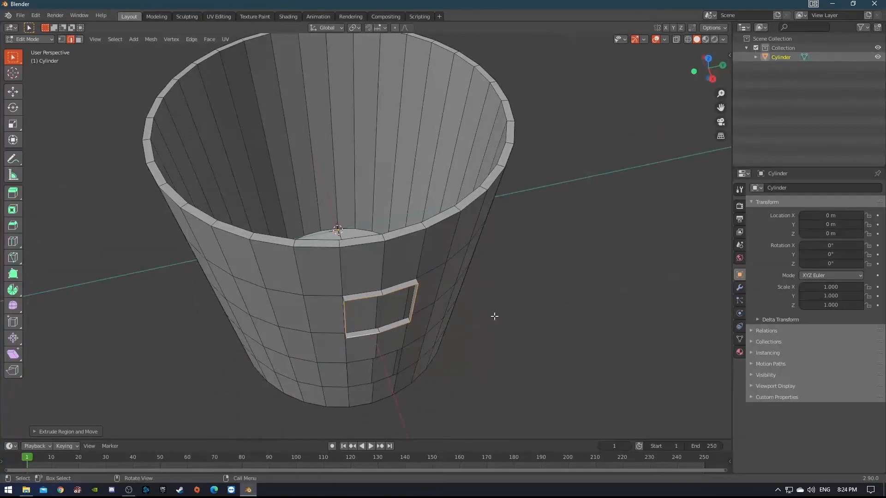
pyautogui.press('s')
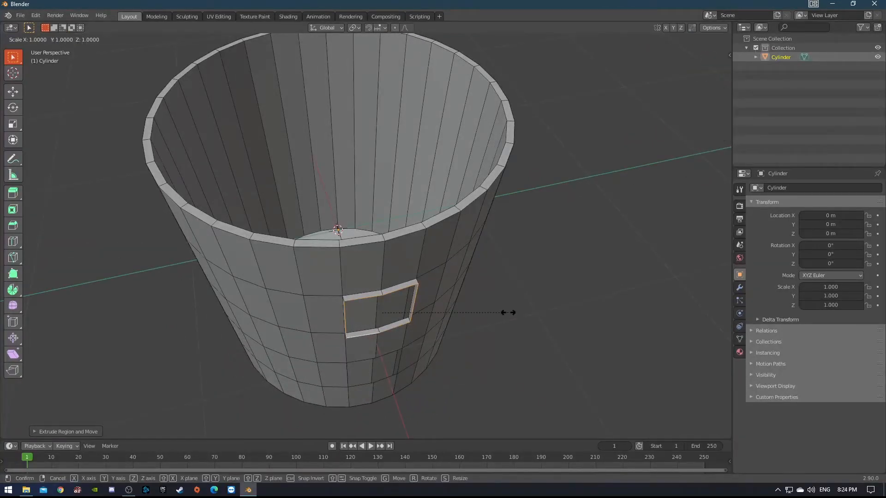
pyautogui.press('x')
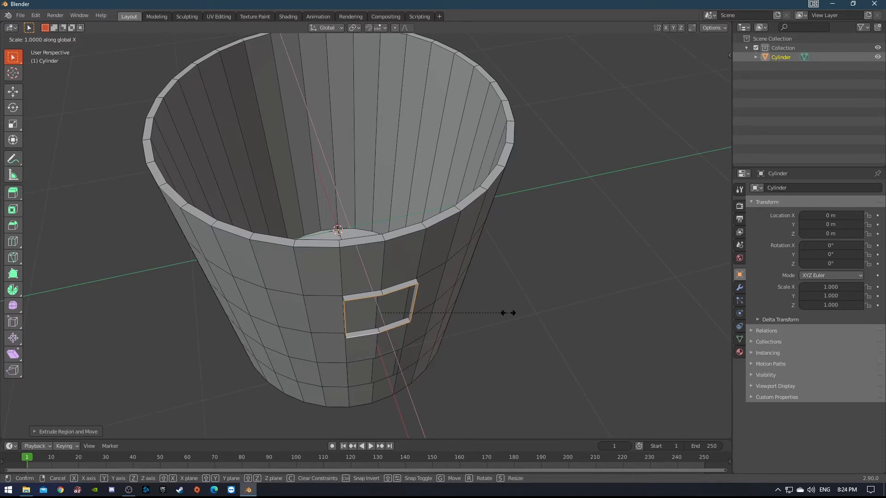
pyautogui.write('0')
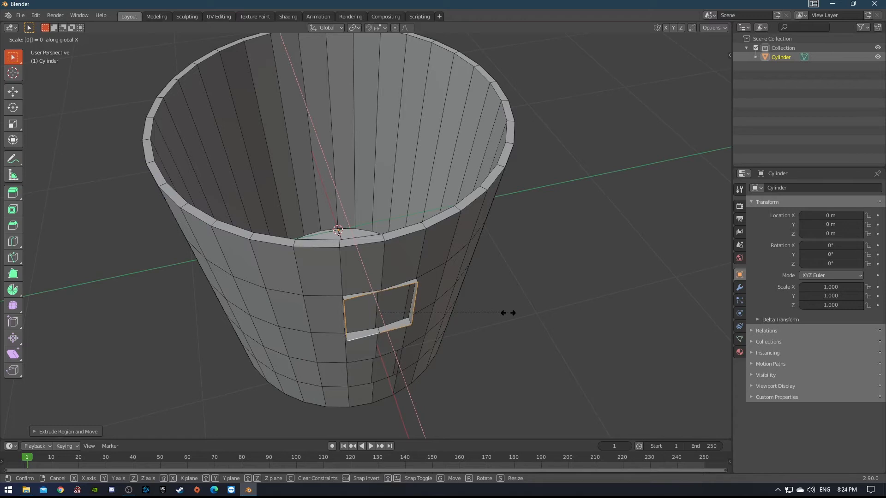
pyautogui.press('Return')
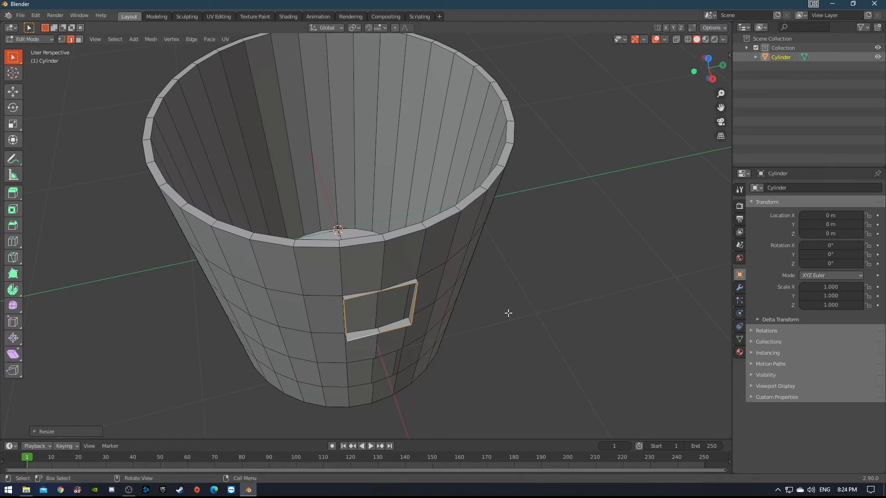
# Scale the flattened edge loop uniformly to under half its size and raise it about 0.09 m along Z
pyautogui.moveTo(397, 300); pyautogui.dragTo(463, 255, button='middle')
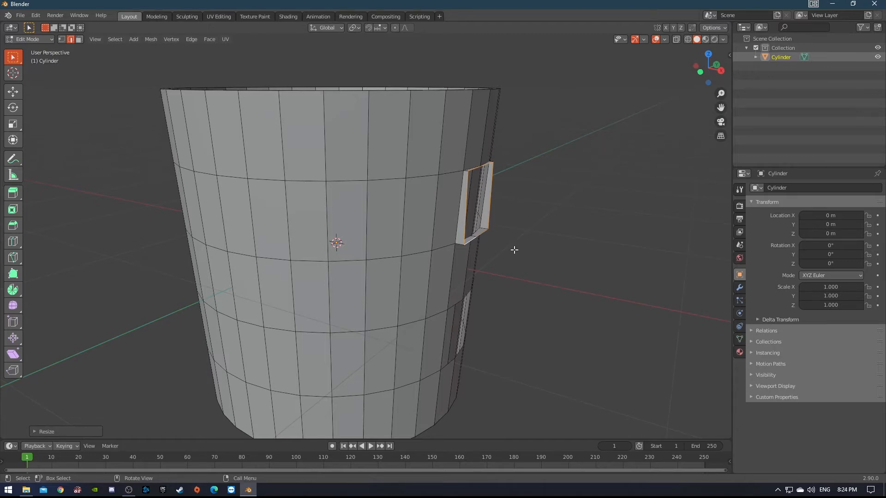
pyautogui.press('KP_1')
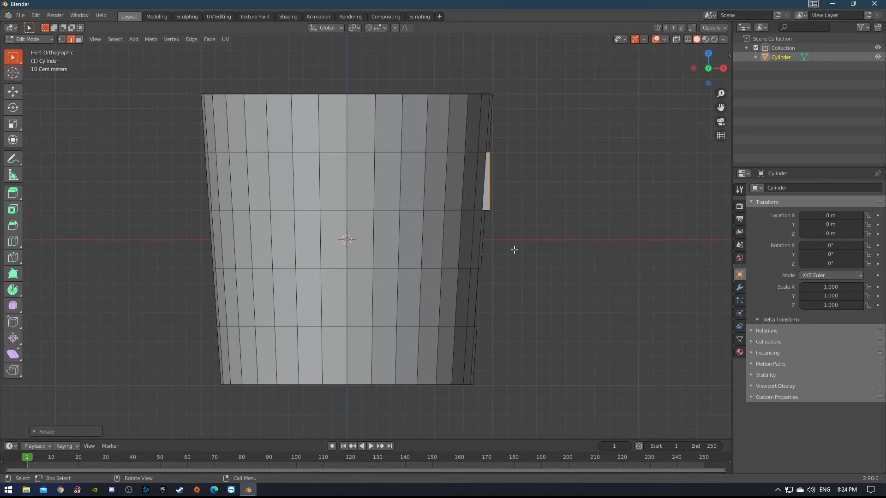
pyautogui.scroll(6, 425, 309)
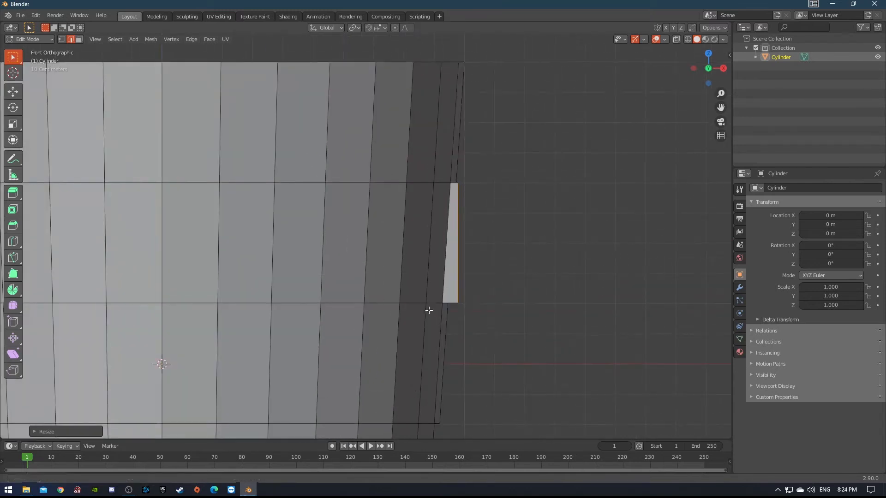
pyautogui.scroll(-3, 409, 293)
pyautogui.moveTo(477, 322); pyautogui.dragTo(455, 310, button='middle')
pyautogui.scroll(-2, 427, 352)
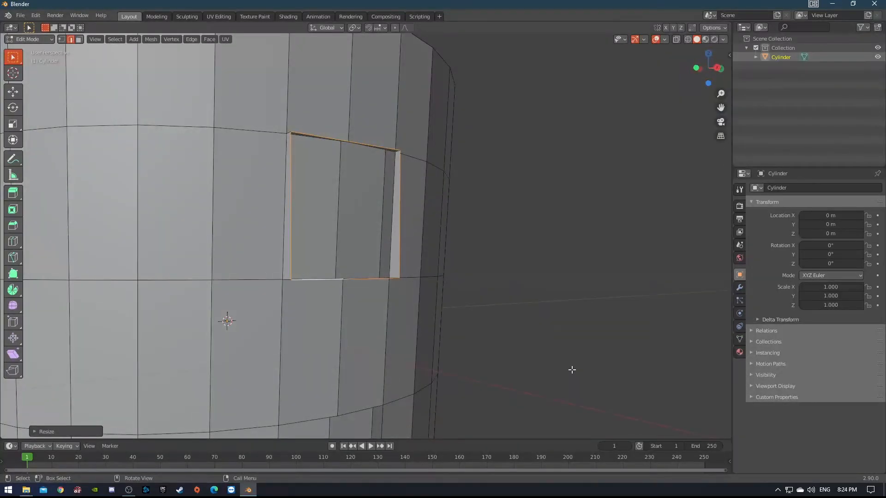
pyautogui.press('s')
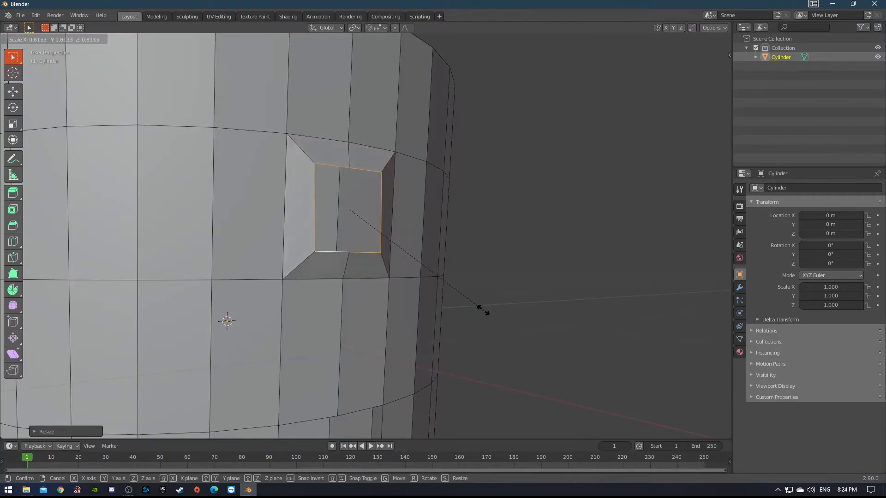
pyautogui.click(441, 293)
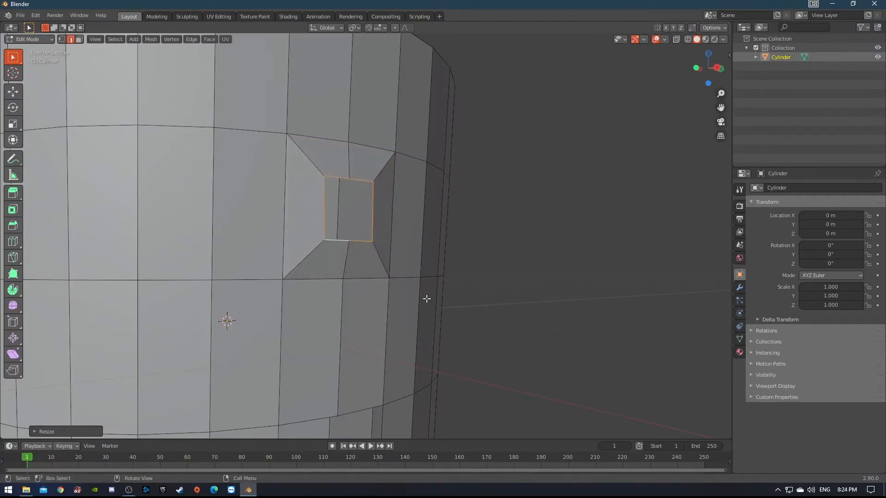
pyautogui.press('g')
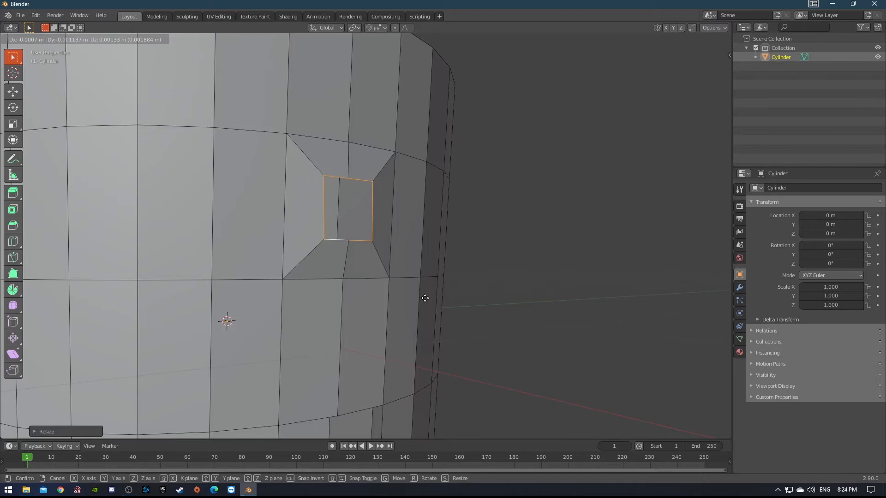
pyautogui.press('z')
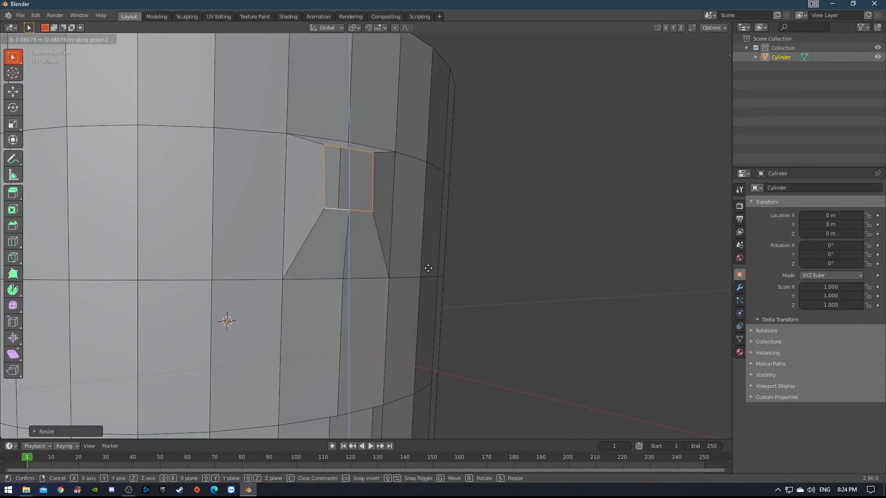
pyautogui.click(429, 268)
# In front view, extrude the edge loop outward in three segments that arch over and down, and rotate the free end clockwise
pyautogui.moveTo(430, 265); pyautogui.dragTo(462, 310, button='middle')
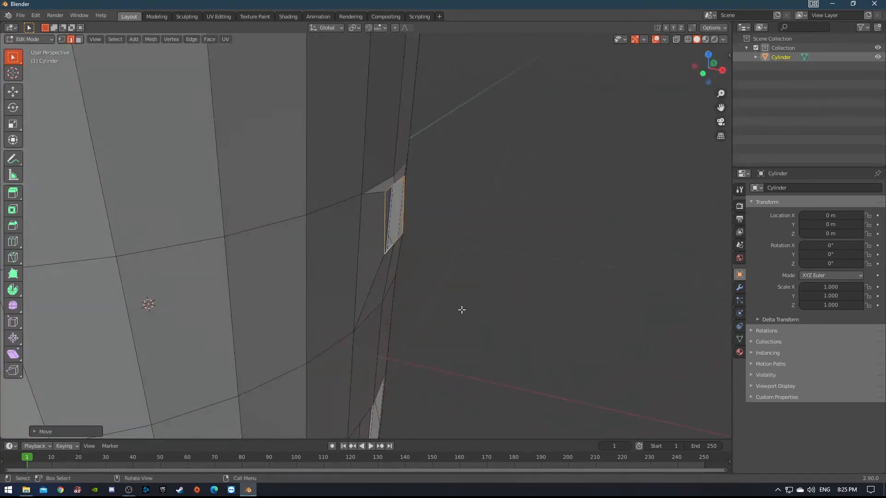
pyautogui.press('KP_1')
pyautogui.scroll(-2, 462, 310)
pyautogui.keyDown('shift'); pyautogui.moveTo(453, 311); pyautogui.dragTo(422, 277, button='middle'); pyautogui.keyUp('shift')
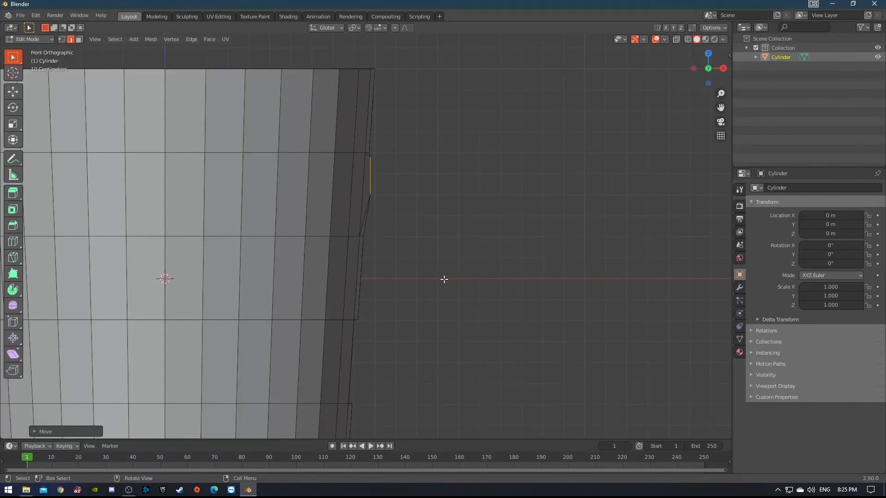
pyautogui.press('e')
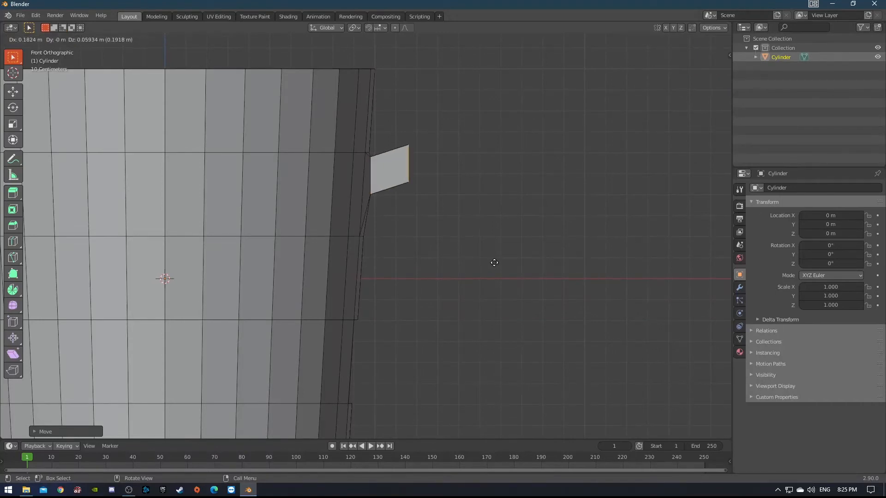
pyautogui.click(485, 260)
pyautogui.press('e')
pyautogui.click(535, 270)
pyautogui.press('e')
pyautogui.click(570, 345)
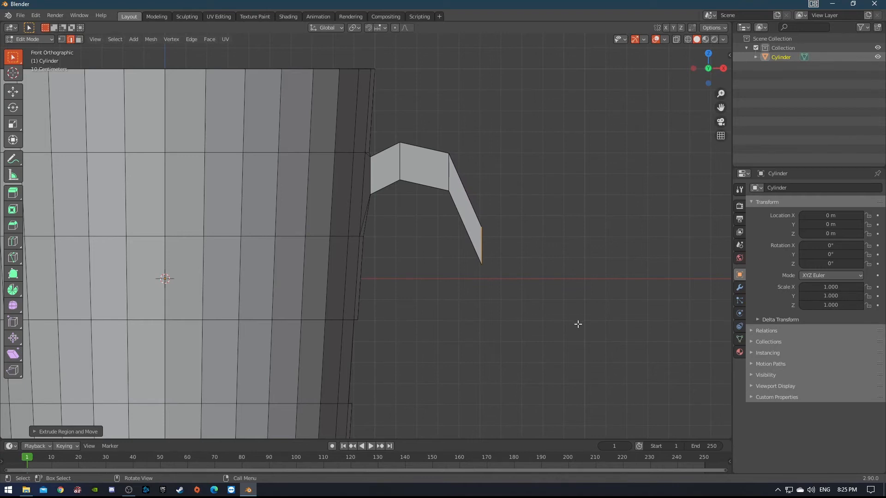
pyautogui.press('r')
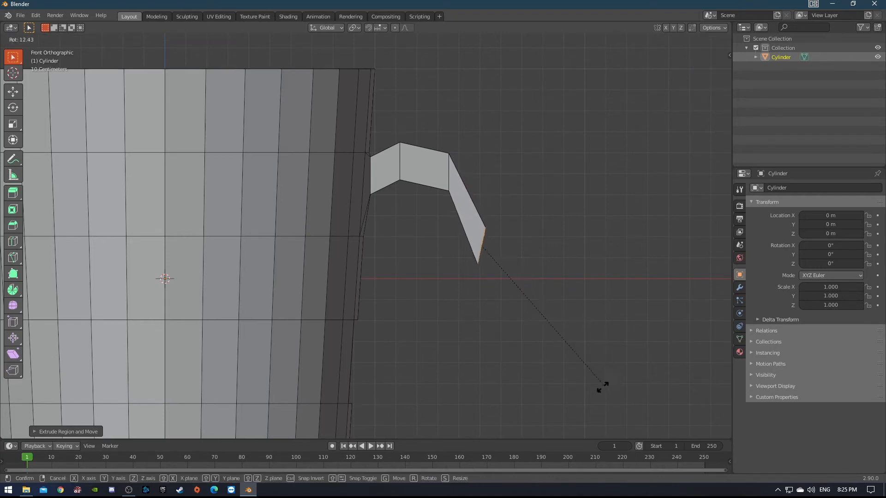
pyautogui.click(490, 397)
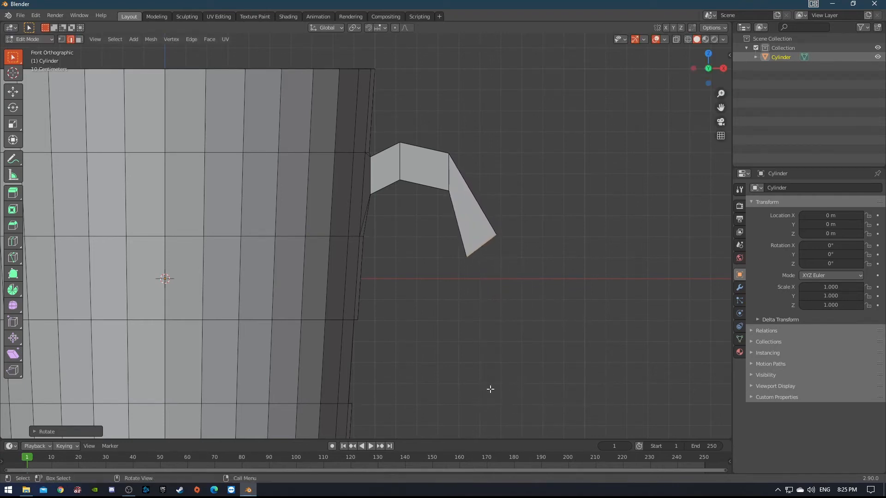
# Extrude a fourth handle segment about 0.45 m downward and slightly inward, and rotate its end clockwise to face the cup's lower hole
pyautogui.keyDown('shift'); pyautogui.moveTo(490, 389); pyautogui.dragTo(467, 293, button='middle'); pyautogui.keyUp('shift')
pyautogui.press('e')
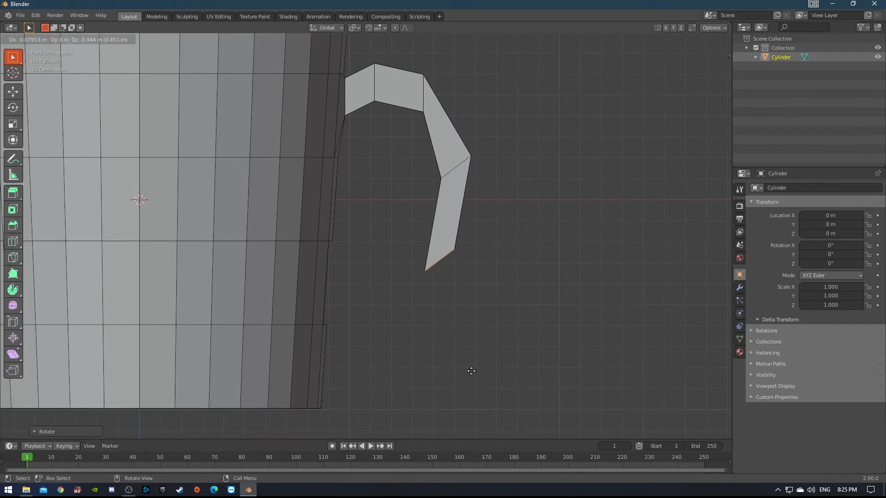
pyautogui.click(471, 371)
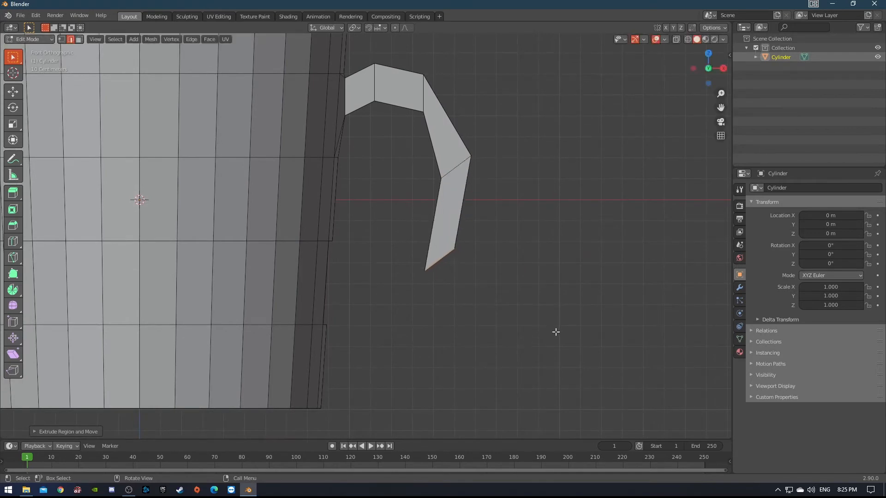
pyautogui.press('r')
pyautogui.click(369, 348)
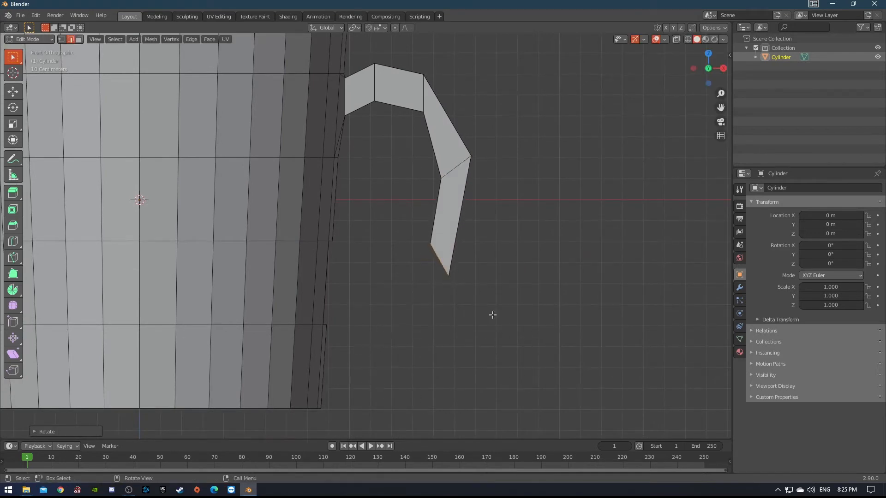
# Add a centred loop cut across the handle's third segment and rotate it about 30° clockwise
pyautogui.keyDown('shift'); pyautogui.moveTo(402, 269); pyautogui.dragTo(382, 305, button='middle'); pyautogui.keyUp('shift')
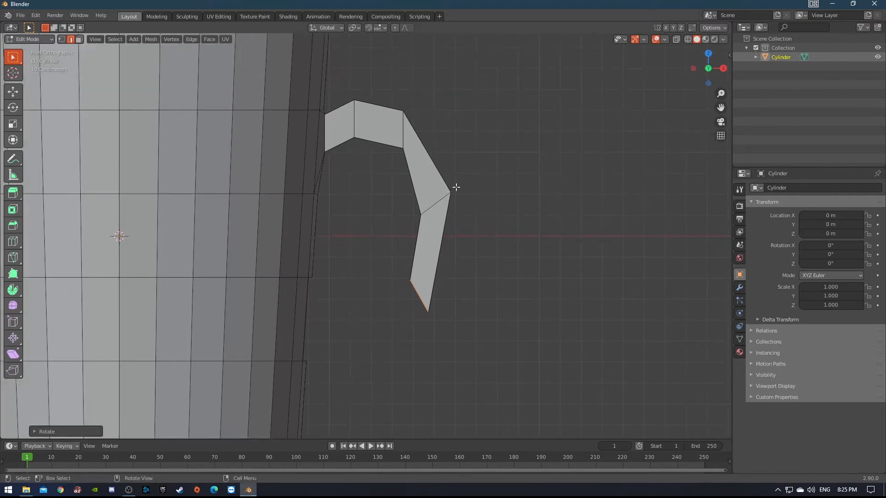
pyautogui.hotkey('ctrl', 'r')
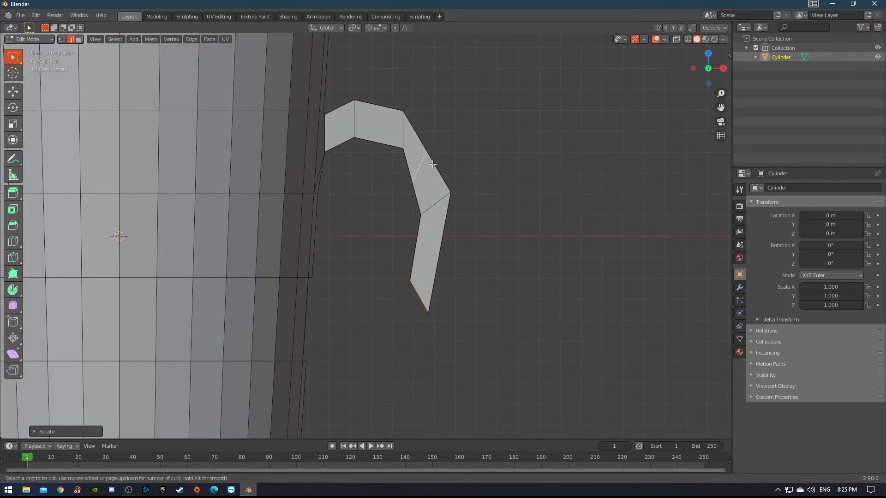
pyautogui.click(432, 164)
pyautogui.click(433, 164)
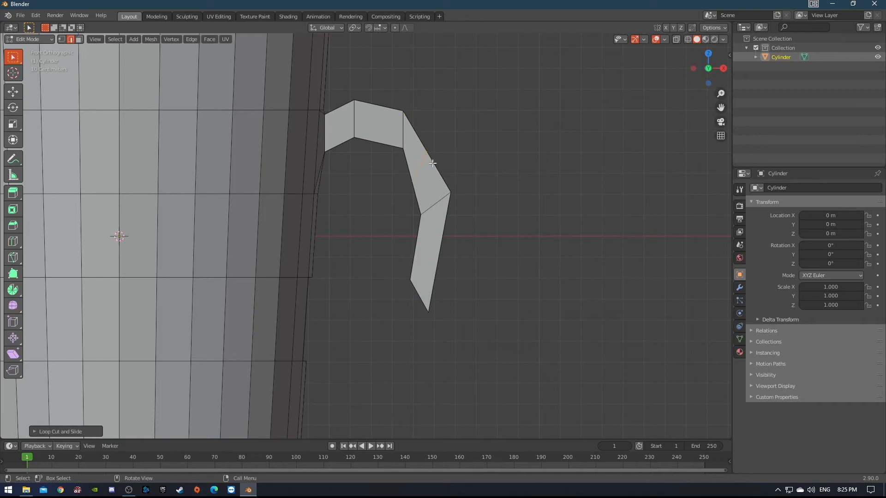
pyautogui.scroll(4, 425, 206)
pyautogui.keyDown('shift'); pyautogui.moveTo(443, 230); pyautogui.dragTo(422, 243, button='middle'); pyautogui.keyUp('shift')
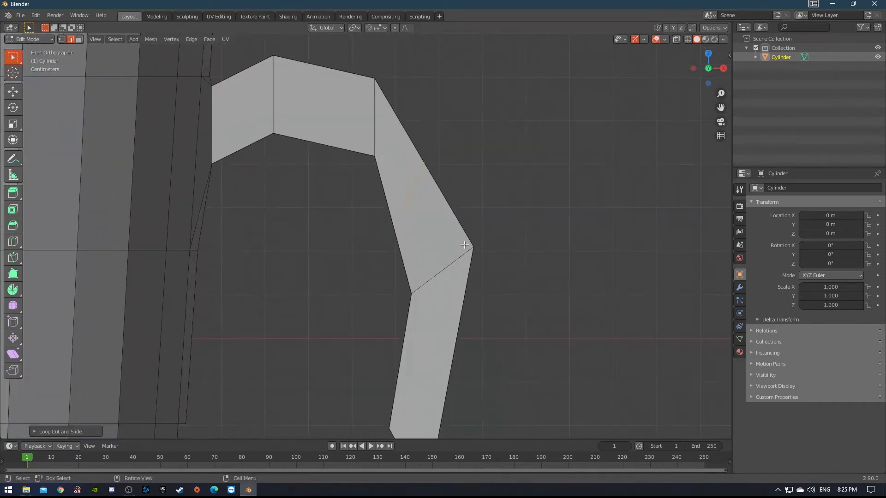
pyautogui.press('r')
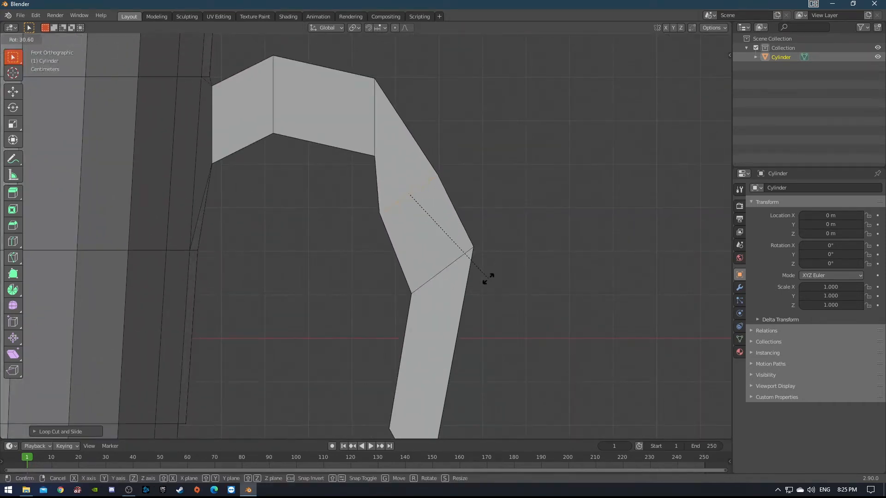
pyautogui.click(489, 279)
# Select the vertical edge loop just above the new cut and rotate it clockwise to follow the handle's bend
pyautogui.click(383, 146)
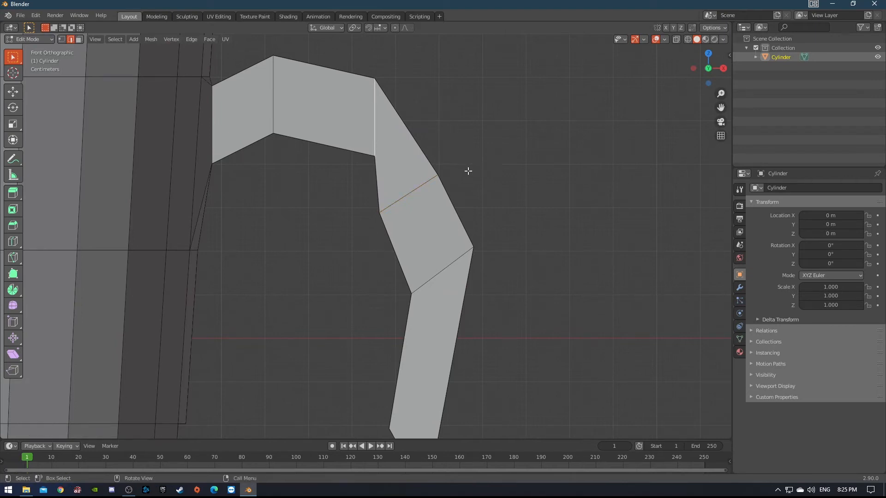
pyautogui.click(407, 117)
pyautogui.keyDown('alt'); pyautogui.click(371, 117); pyautogui.keyUp('alt')
pyautogui.click(460, 125)
pyautogui.keyDown('alt'); pyautogui.click(373, 114); pyautogui.keyUp('alt')
pyautogui.press('r')
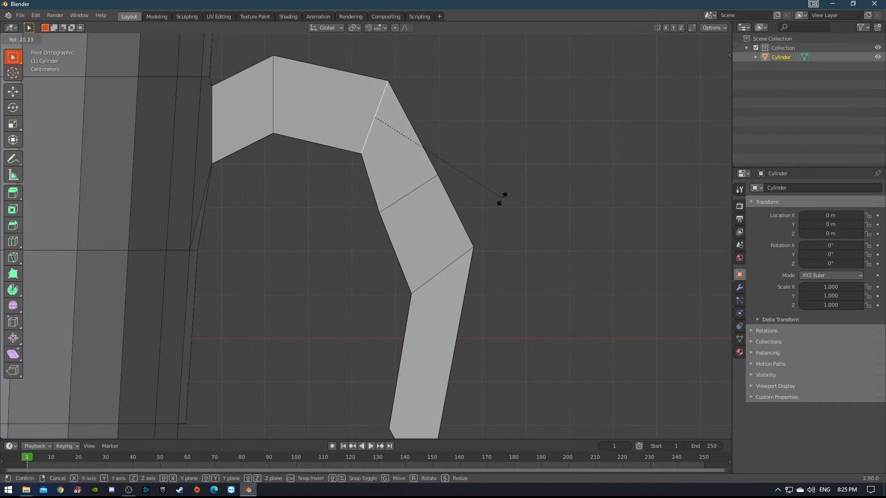
pyautogui.click(492, 210)
# Rotate the edge loop at the handle's outermost bend clockwise until nearly horizontal, and scale it down slightly
pyautogui.keyDown('shift'); pyautogui.moveTo(443, 274); pyautogui.dragTo(421, 214, button='middle'); pyautogui.keyUp('shift')
pyautogui.keyDown('alt'); pyautogui.click(421, 214); pyautogui.keyUp('alt')
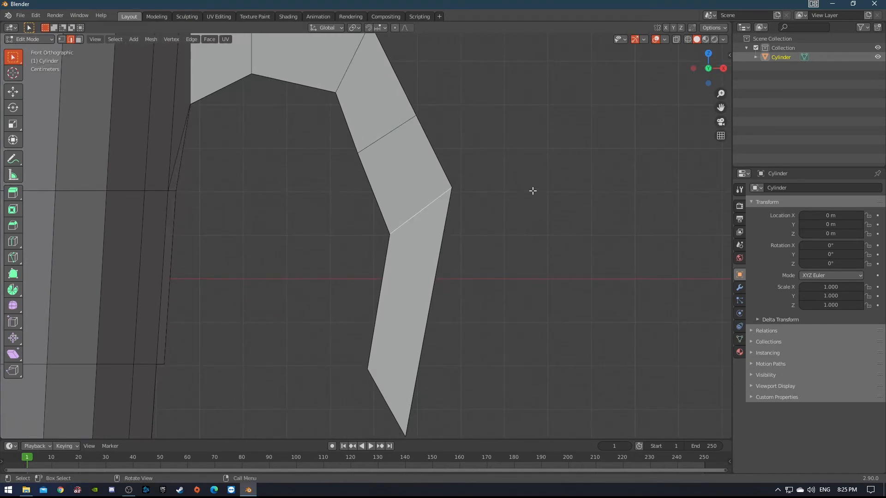
pyautogui.press('r')
pyautogui.click(497, 257)
pyautogui.press('s')
pyautogui.click(496, 255)
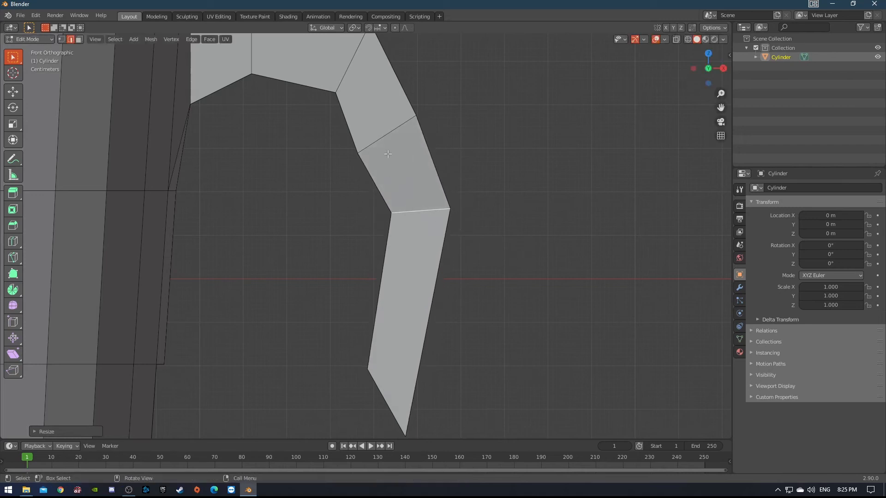
# Scale the added edge loop between the two bends down to about 0.86
pyautogui.keyDown('shift'); pyautogui.click(388, 137); pyautogui.keyUp('shift')
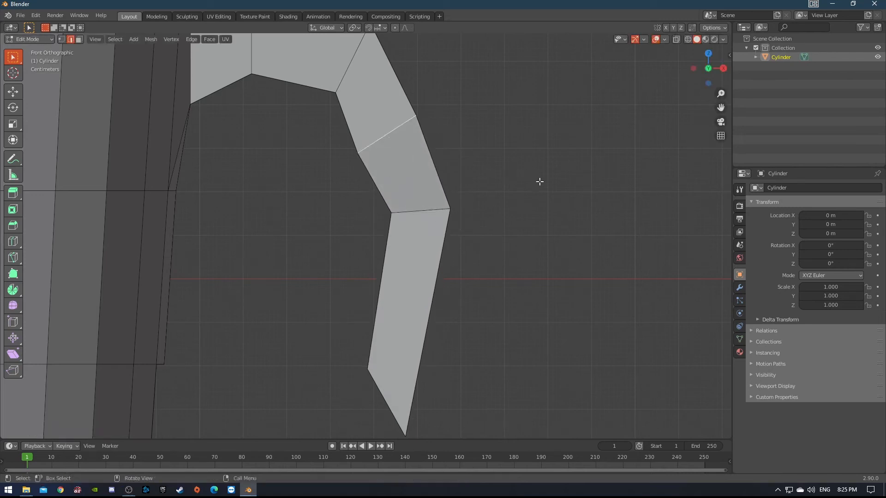
pyautogui.press('s')
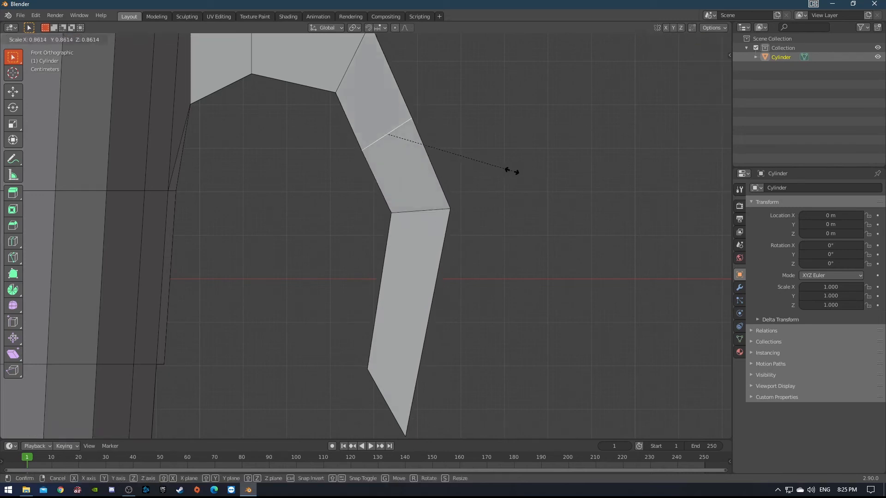
pyautogui.click(512, 171)
# Scale down the edge loop at the handle's open lower end
pyautogui.keyDown('shift'); pyautogui.moveTo(467, 291); pyautogui.dragTo(455, 223, button='middle'); pyautogui.keyUp('shift')
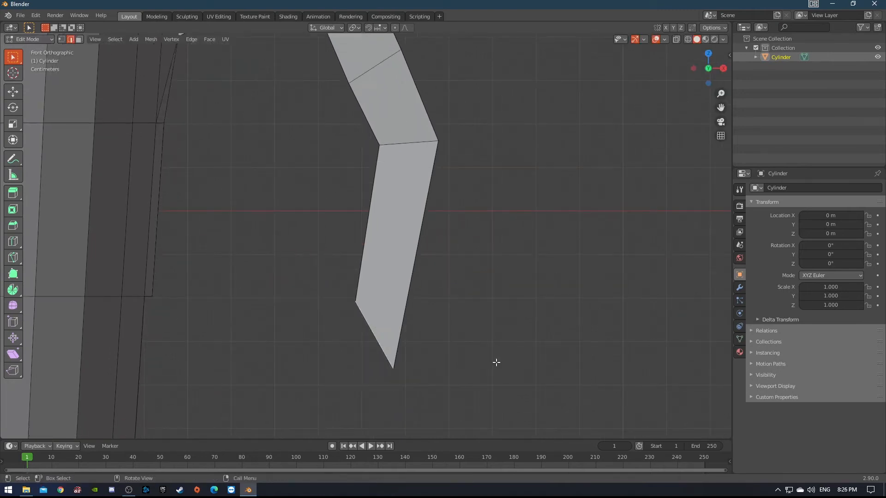
pyautogui.press('s')
pyautogui.click(446, 340)
pyautogui.press('g')
pyautogui.press('g')
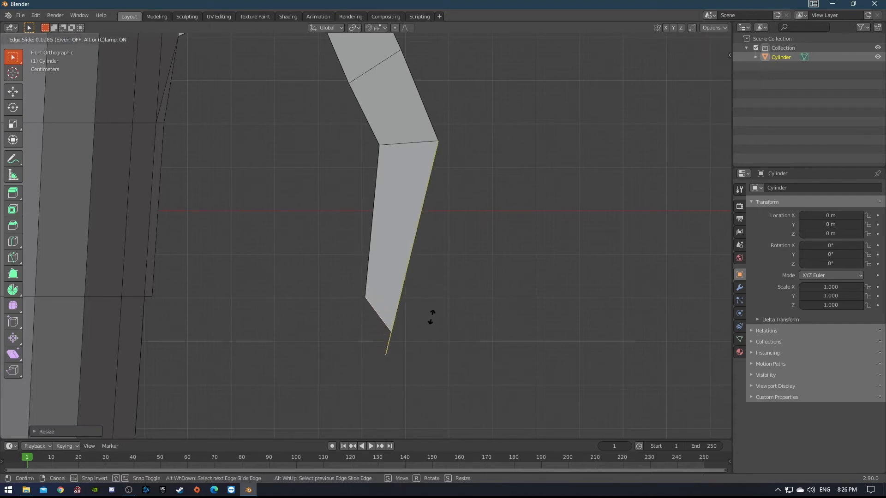
pyautogui.rightClick(432, 317)
# Move the handle's open end loop about 0.1 m upward and slightly toward the cup
pyautogui.press('g')
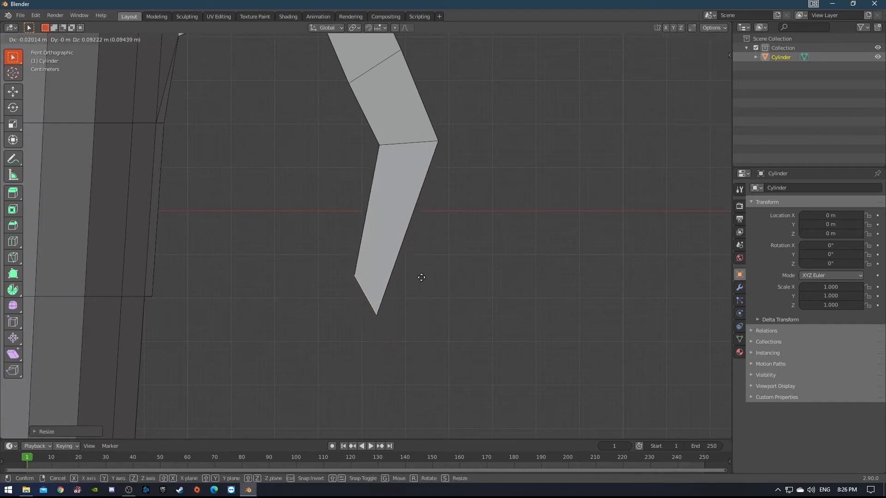
pyautogui.click(413, 267)
# Select the edge loop around the cup's lower opening and extrude it outward about 0.016 m along X
pyautogui.scroll(-3, 419, 286)
pyautogui.moveTo(360, 310); pyautogui.dragTo(302, 285, button='middle')
pyautogui.scroll(4, 303, 284)
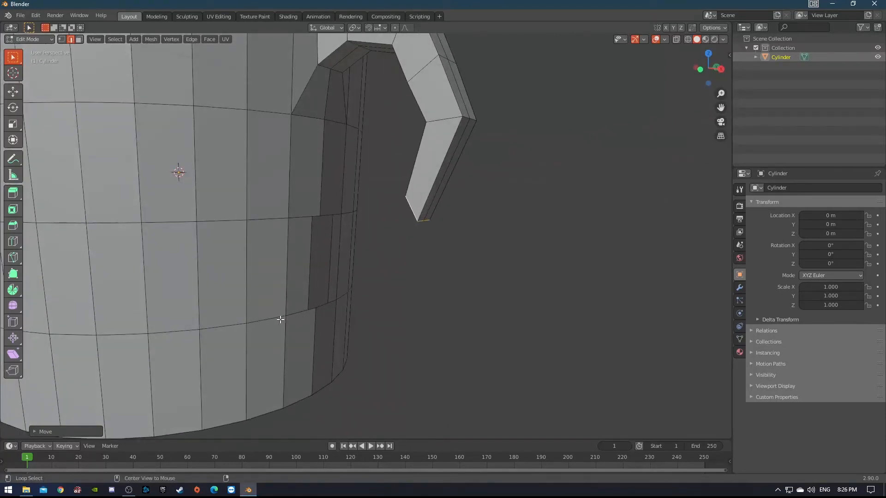
pyautogui.keyDown('alt'); pyautogui.click(281, 319); pyautogui.keyUp('alt')
pyautogui.press('b')
pyautogui.moveTo(445, 315); pyautogui.dragTo(445, 319)
pyautogui.keyDown('alt'); pyautogui.click(310, 312); pyautogui.keyUp('alt')
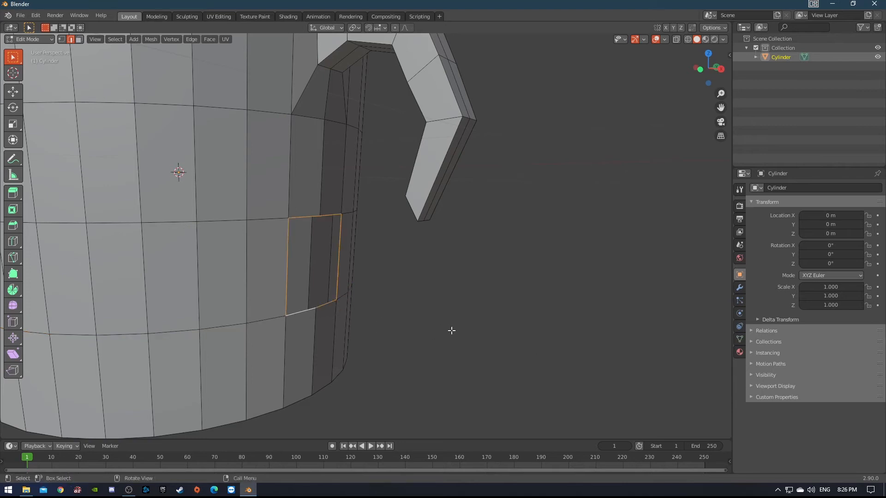
pyautogui.press('g')
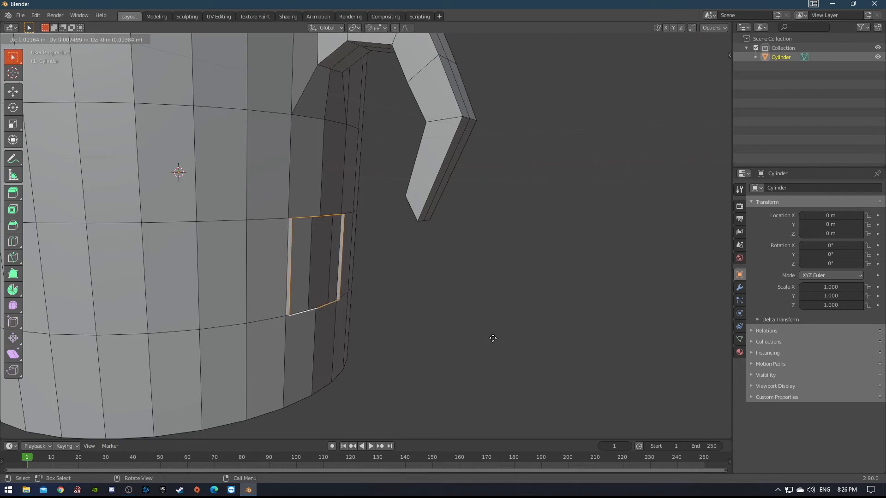
pyautogui.press('x')
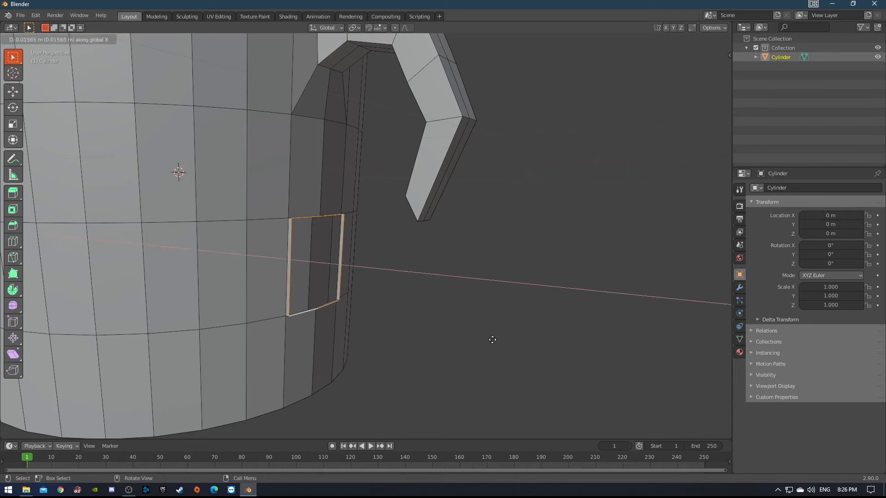
pyautogui.click(496, 340)
# Scale the lower opening's extruded edge loop to just under half its size and shift it slightly down along Z
pyautogui.moveTo(449, 323); pyautogui.dragTo(410, 319, button='middle')
pyautogui.scroll(1, 409, 319)
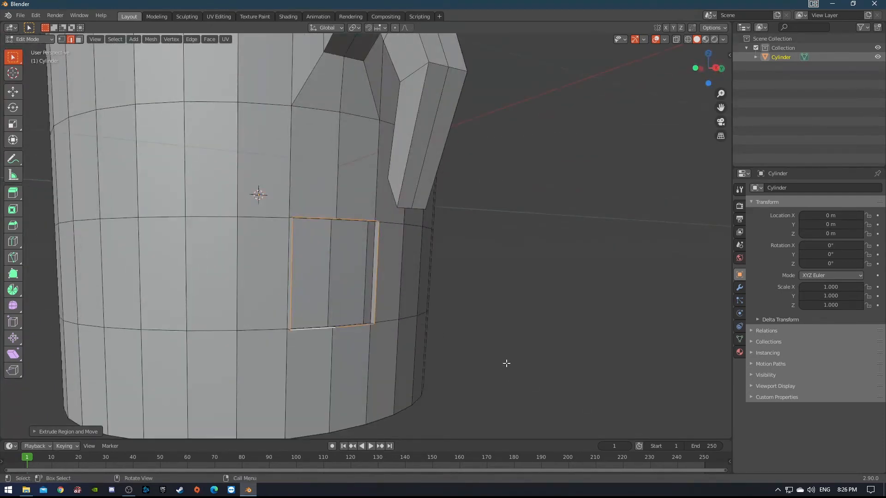
pyautogui.press('s')
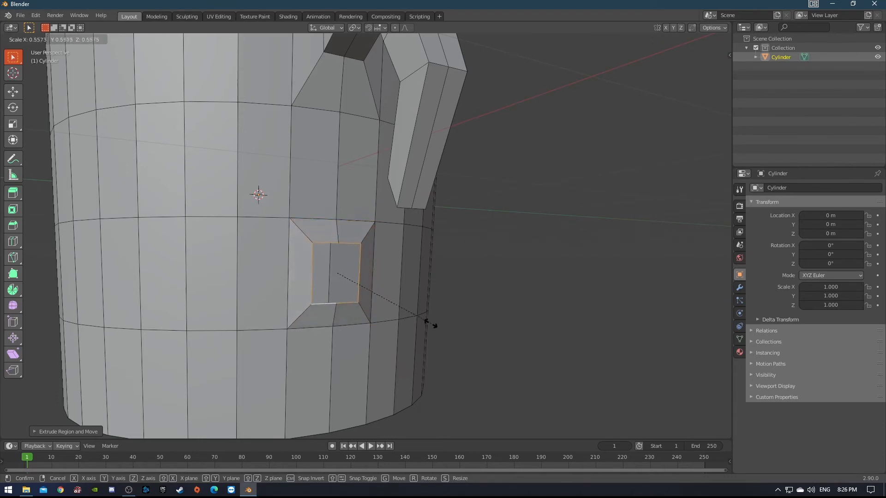
pyautogui.click(414, 315)
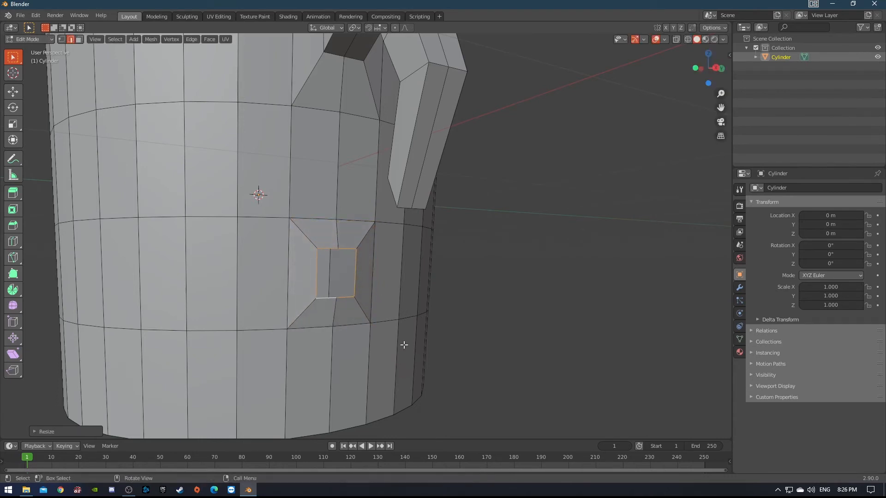
pyautogui.press('g')
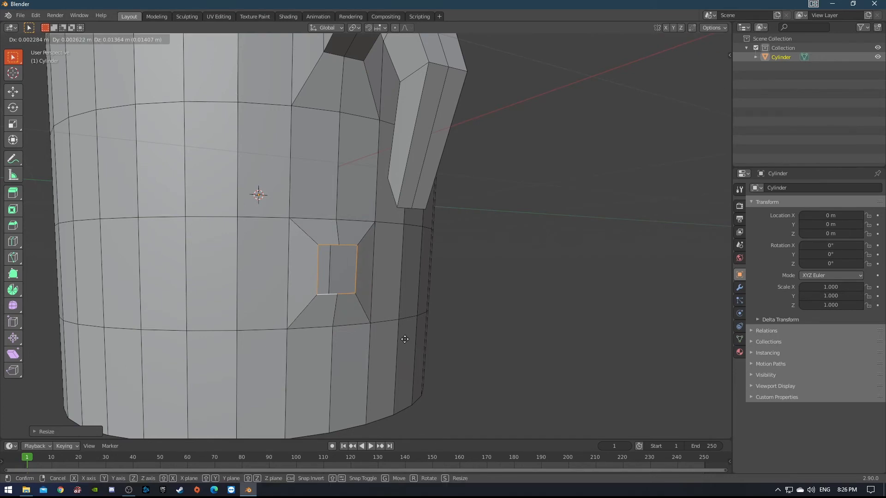
pyautogui.press('z')
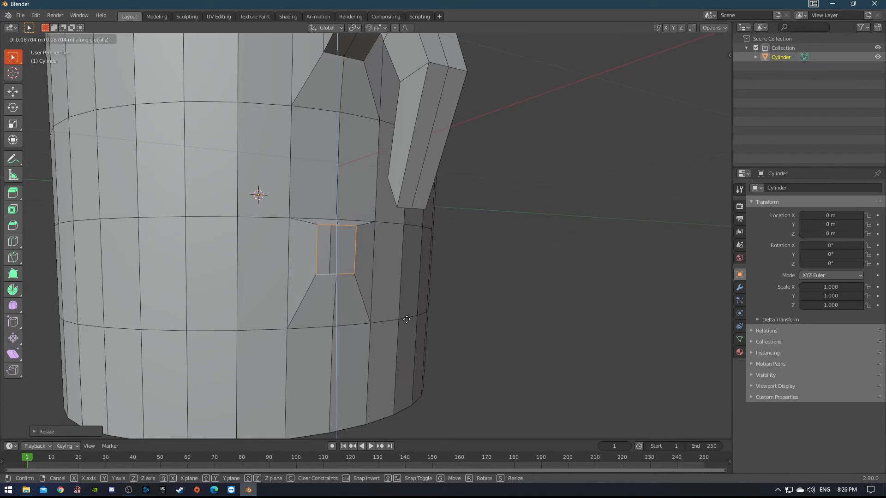
pyautogui.click(403, 355)
# Add the handle's open end loop to the selection and join it to the cup's lower opening with Bridge Edge Loops
pyautogui.moveTo(310, 316); pyautogui.dragTo(400, 264, button='middle')
pyautogui.moveTo(429, 220); pyautogui.dragTo(415, 171, button='middle')
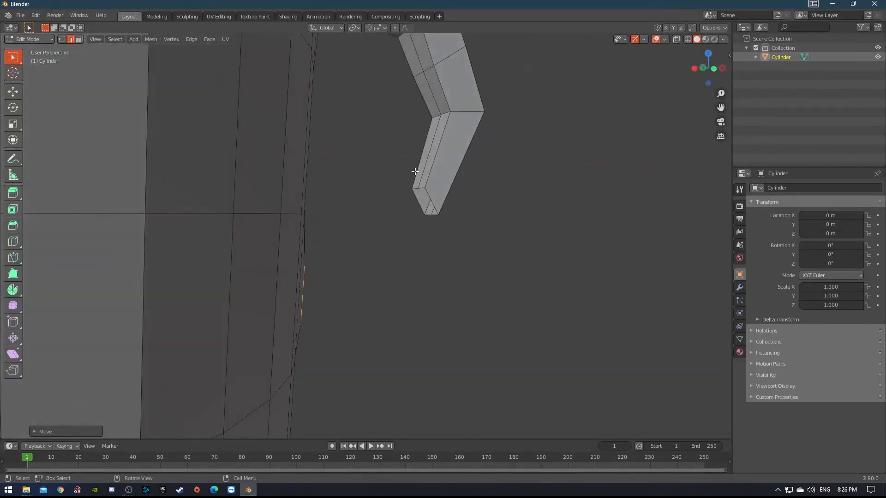
pyautogui.moveTo(439, 209); pyautogui.dragTo(416, 208, button='middle')
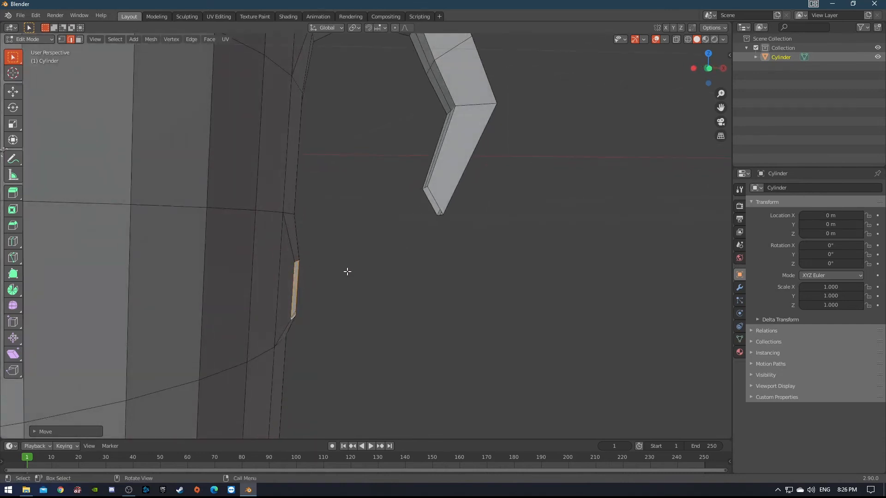
pyautogui.keyDown('alt'); pyautogui.click(434, 192); pyautogui.keyUp('alt')
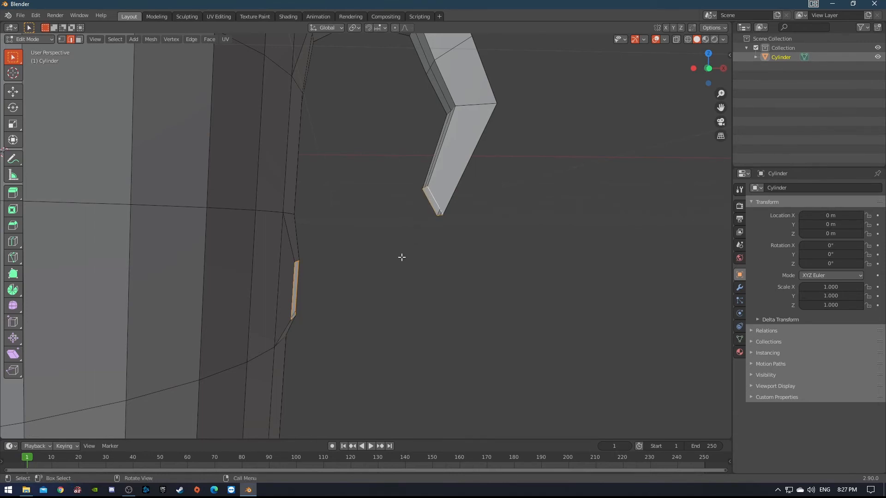
pyautogui.press('F3')
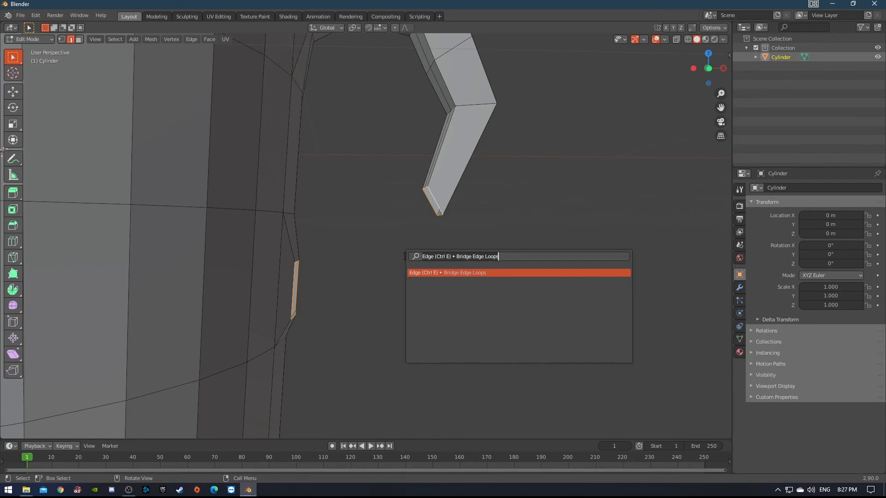
pyautogui.press('BackSpace')
pyautogui.write('br')
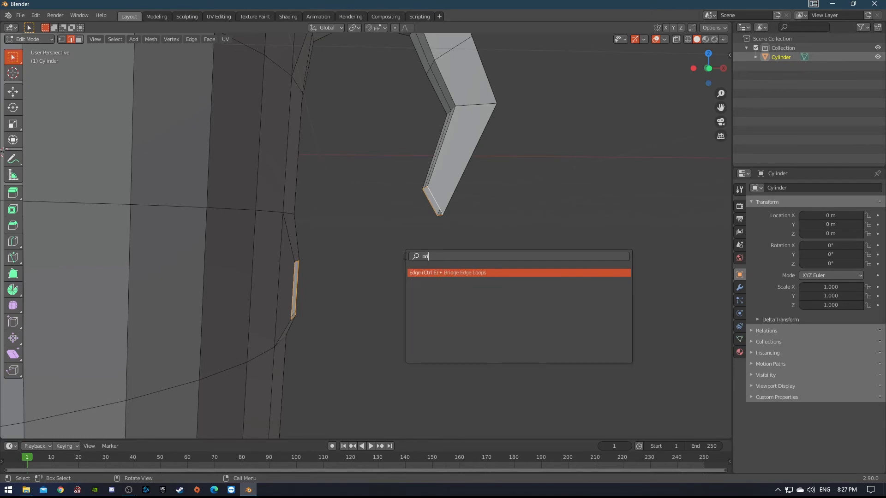
pyautogui.press('Return')
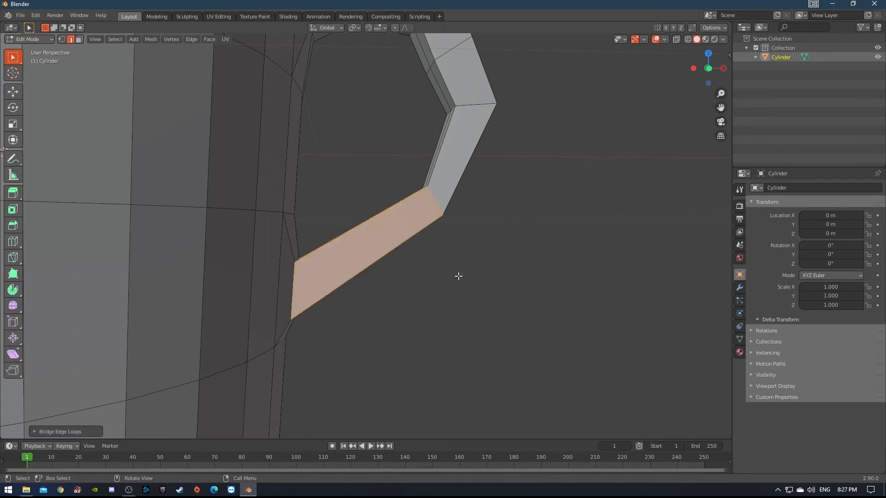
# In front view, add a centred loop cut across the bridged lower segment of the handle
pyautogui.press('KP_1')
pyautogui.scroll(-5, 453, 292)
pyautogui.keyDown('shift'); pyautogui.moveTo(383, 258); pyautogui.dragTo(376, 281, button='middle'); pyautogui.keyUp('shift')
pyautogui.moveTo(450, 219); pyautogui.dragTo(472, 248)
pyautogui.scroll(4, 376, 267)
pyautogui.keyDown('shift'); pyautogui.moveTo(377, 267); pyautogui.dragTo(386, 308, button='middle'); pyautogui.keyUp('shift')
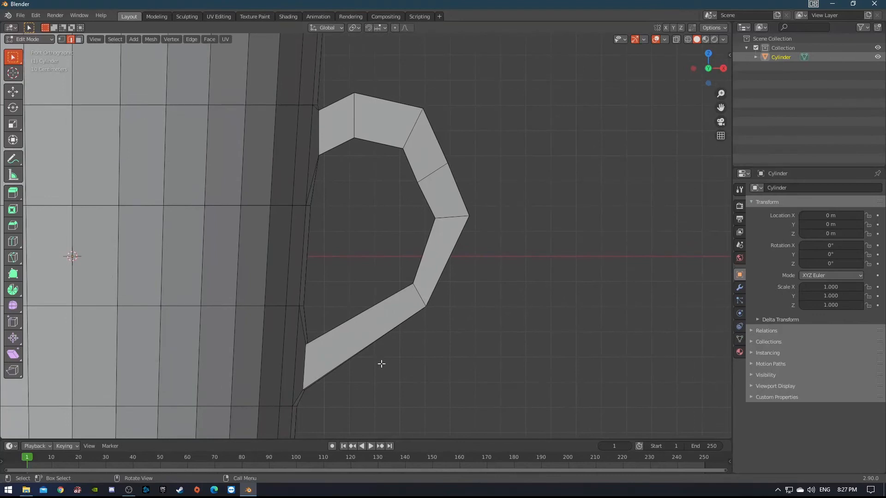
pyautogui.hotkey('ctrl', 'r')
pyautogui.click(361, 317)
pyautogui.rightClick(358, 316)
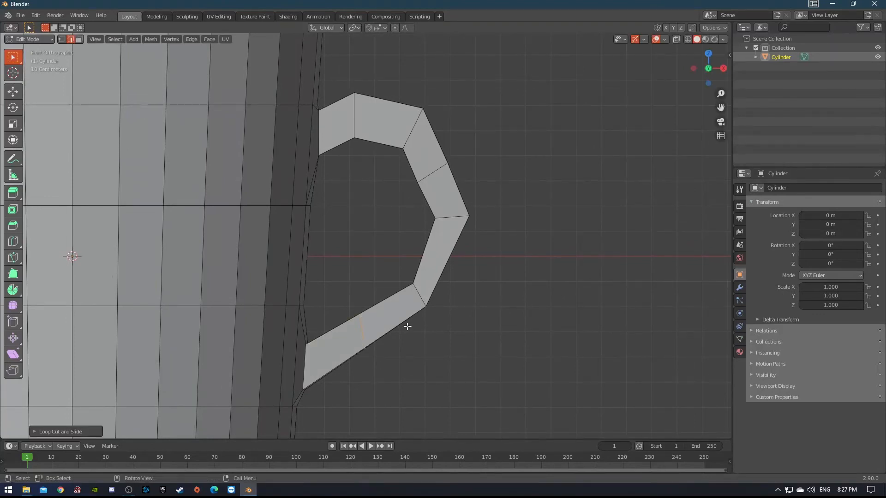
# Scale the bridged segment's new edge loop down and move it about 0.14 m down toward the cup wall
pyautogui.press('s')
pyautogui.click(455, 355)
pyautogui.press('g')
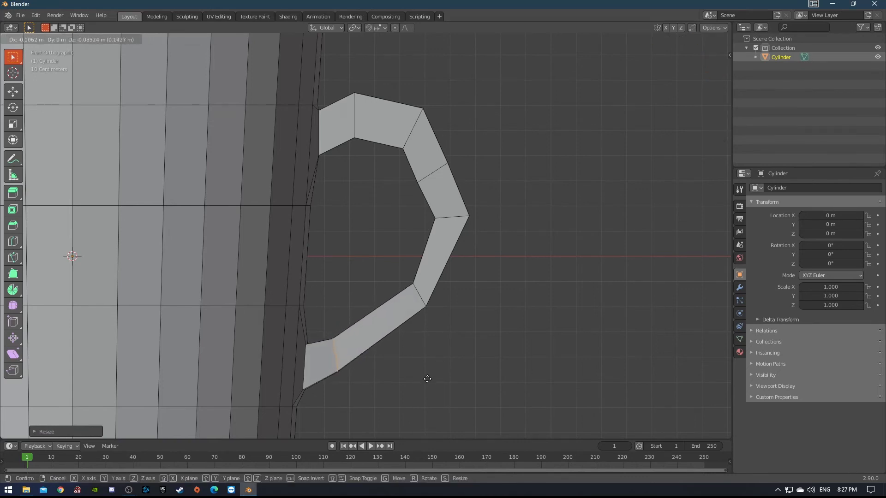
pyautogui.click(428, 379)
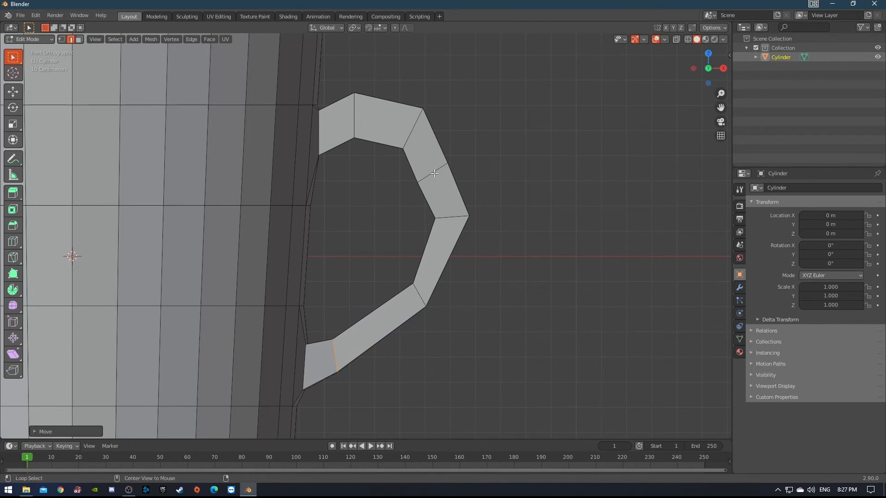
# Move the handle's edge loop between the upper bend and the outermost point outward and slightly up
pyautogui.keyDown('alt'); pyautogui.click(420, 183); pyautogui.keyUp('alt')
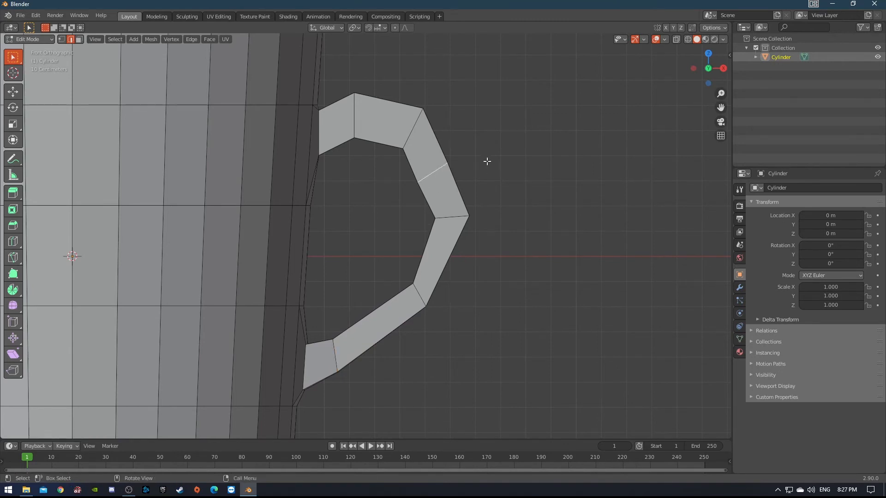
pyautogui.press('g')
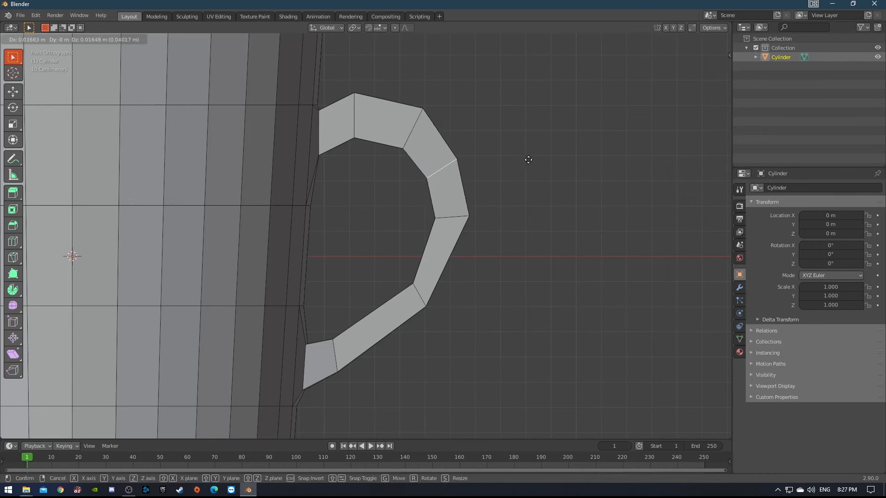
pyautogui.click(531, 155)
# In front view, move the handle's outermost edge loop slightly down and inward
pyautogui.moveTo(511, 173); pyautogui.dragTo(441, 219, button='middle')
pyautogui.keyDown('alt'); pyautogui.click(444, 220); pyautogui.keyUp('alt')
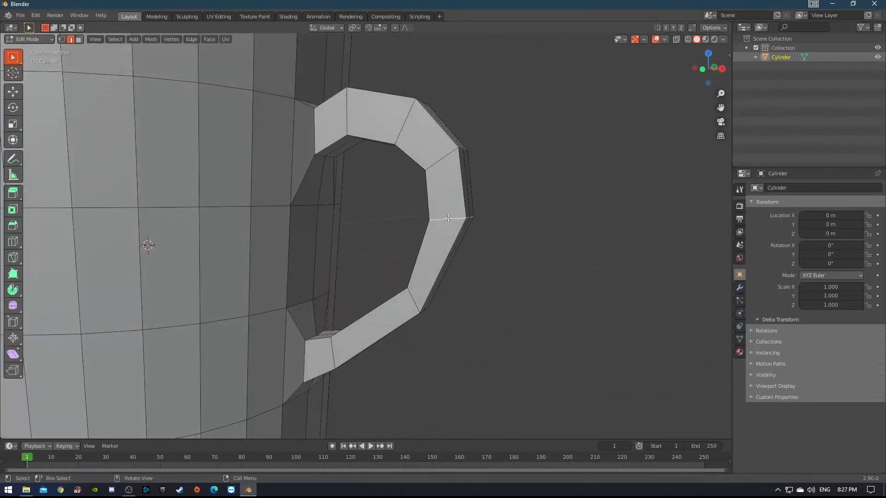
pyautogui.press('KP_1')
pyautogui.press('g')
pyautogui.click(513, 272)
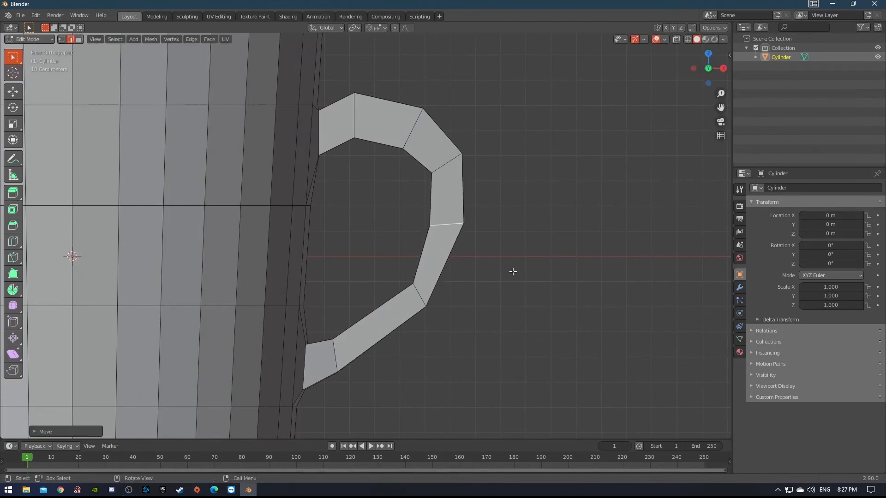
# Move the edge loop at the handle's lower bend about 0.1 m inward and down toward the cup
pyautogui.click(411, 298)
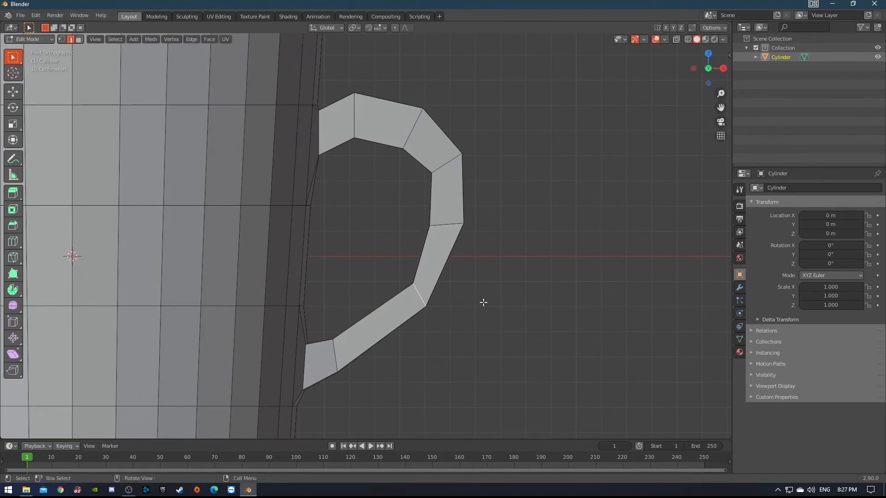
pyautogui.press('g')
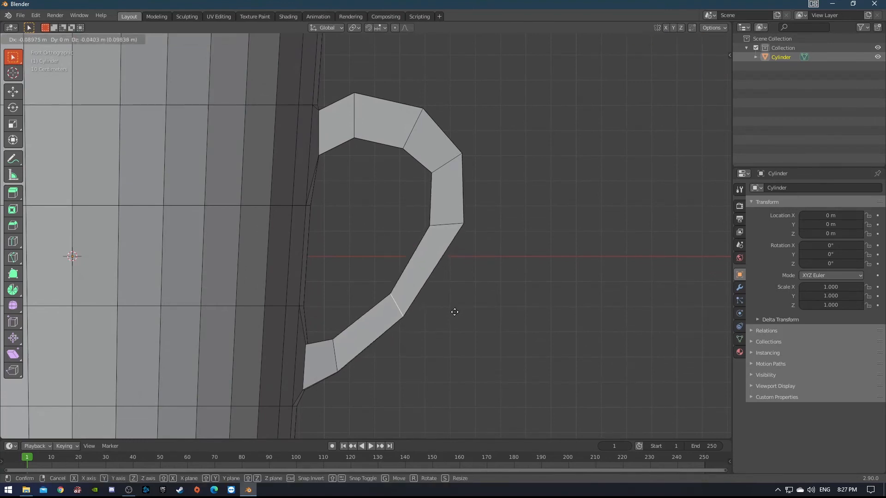
pyautogui.click(452, 311)
# Return to Object Mode and apply Shade Smooth to the whole mug
pyautogui.scroll(-8, 466, 269)
pyautogui.moveTo(466, 269); pyautogui.dragTo(473, 204, button='middle')
pyautogui.press('Tab')
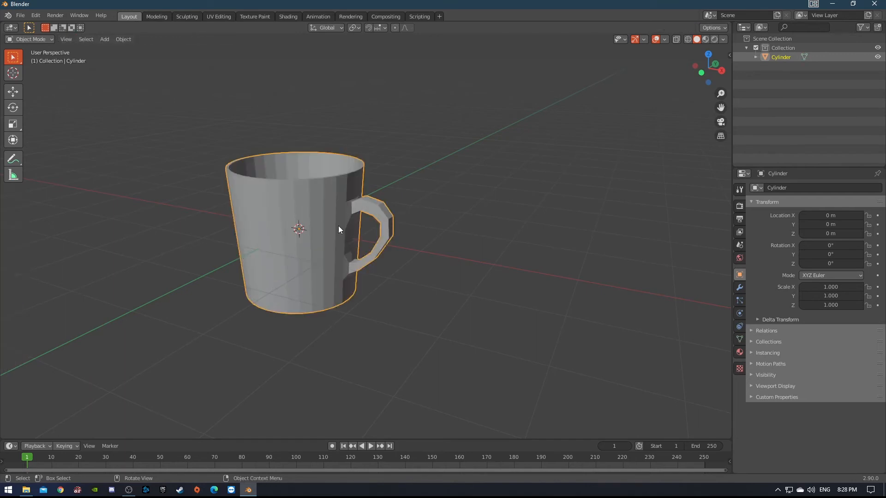
pyautogui.rightClick(299, 230)
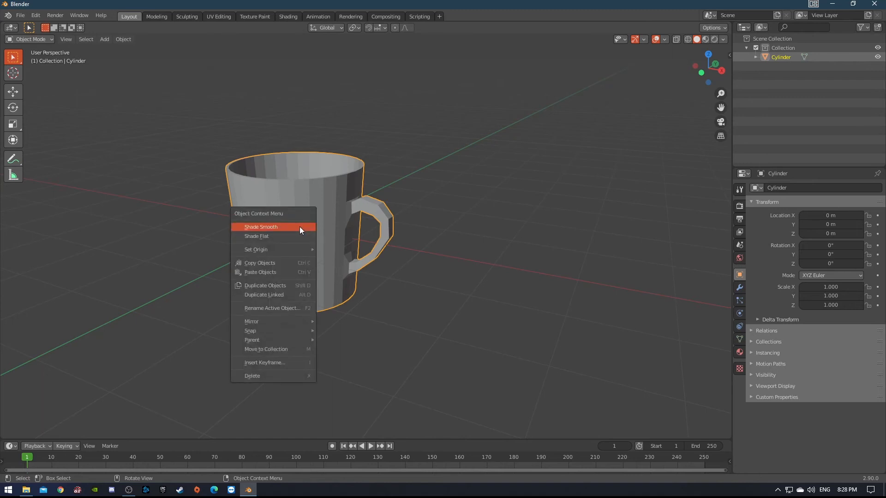
pyautogui.click(300, 227)
pyautogui.moveTo(300, 226); pyautogui.dragTo(616, 300, button='middle')
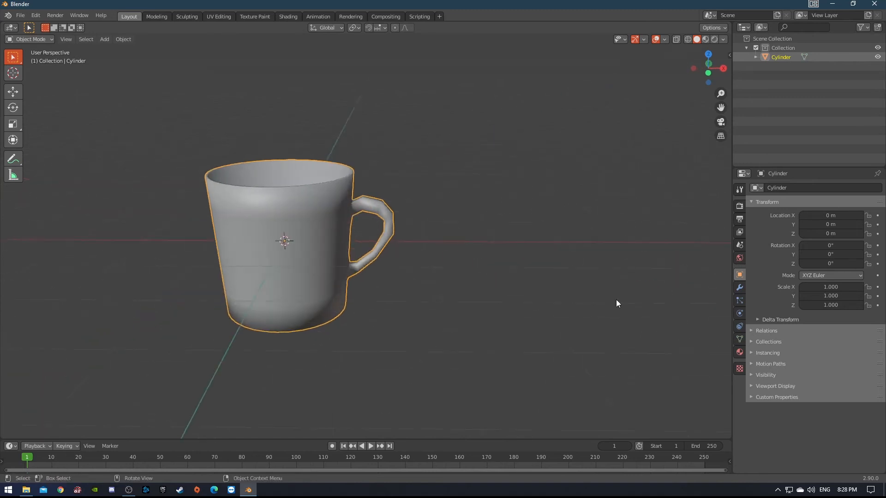
# Add a Subdivision Surface modifier to the mug with both viewport and render levels set to 3
pyautogui.click(743, 290)
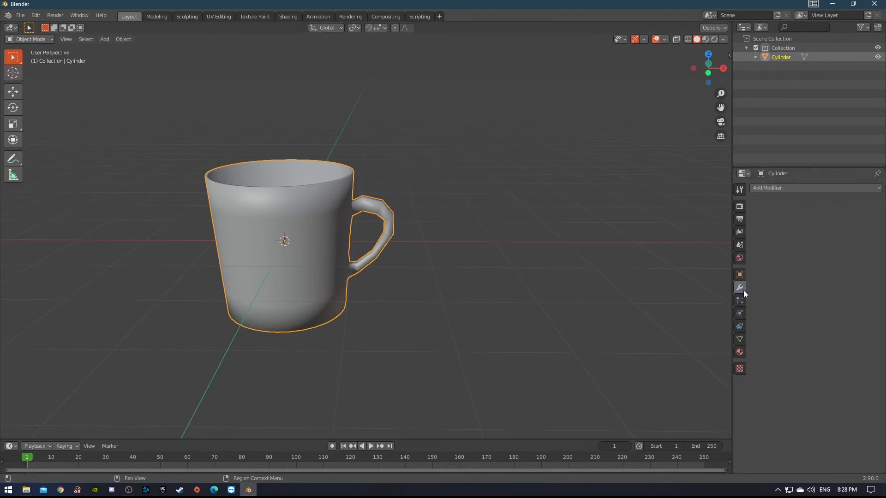
pyautogui.click(767, 189)
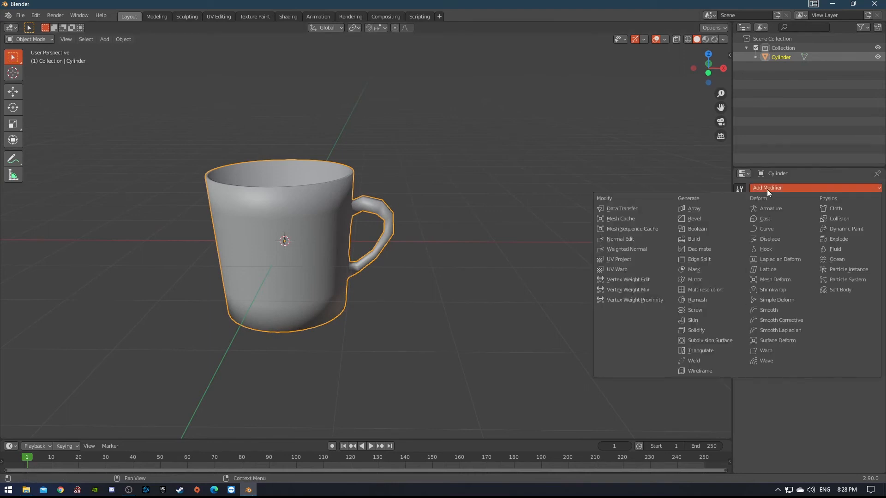
pyautogui.click(723, 343)
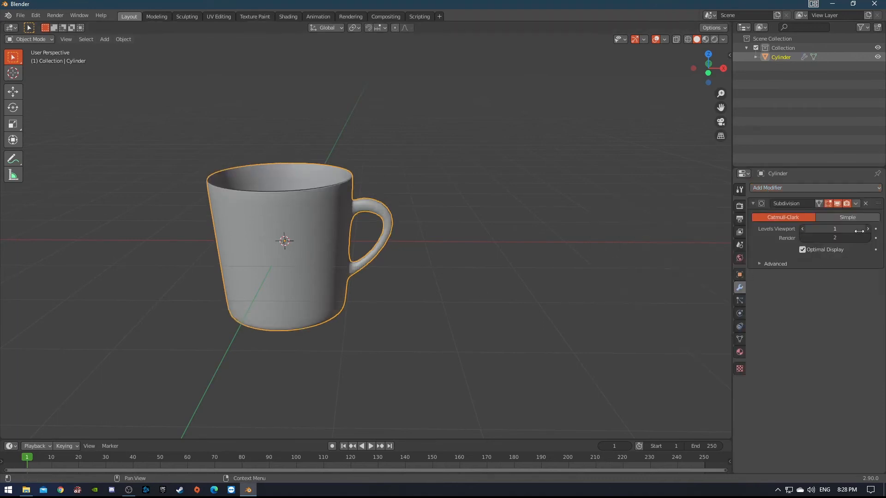
pyautogui.click(868, 231)
pyautogui.click(869, 231)
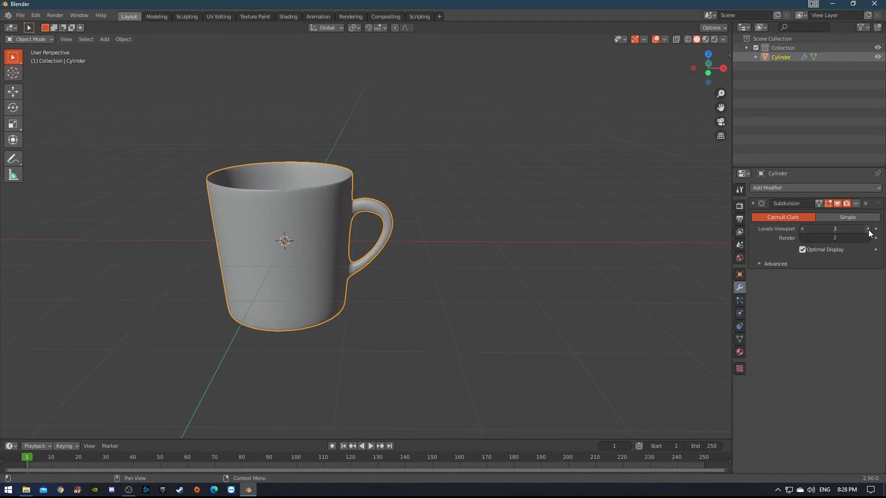
pyautogui.moveTo(383, 237); pyautogui.dragTo(443, 217, button='middle')
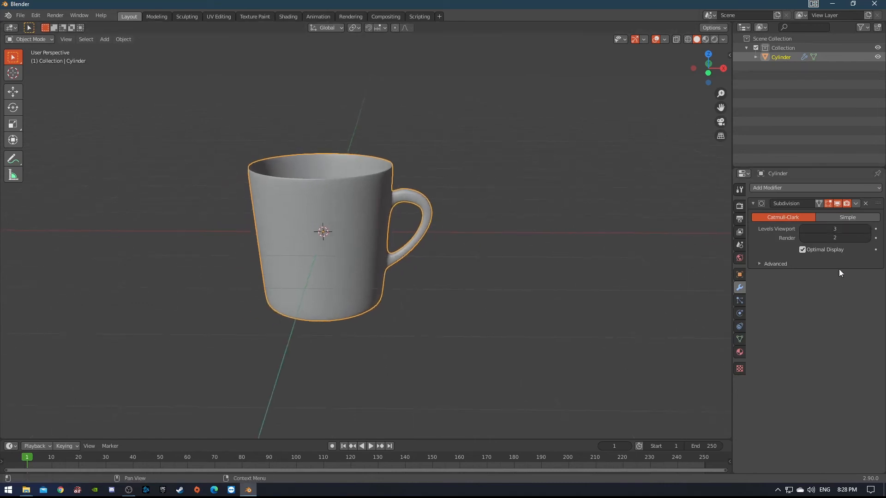
pyautogui.click(869, 238)
# In Edit Mode, add a loop cut around the cup's outer wall and slide it up close beneath the rim
pyautogui.moveTo(400, 275); pyautogui.dragTo(330, 213, button='middle')
pyautogui.scroll(4, 343, 270)
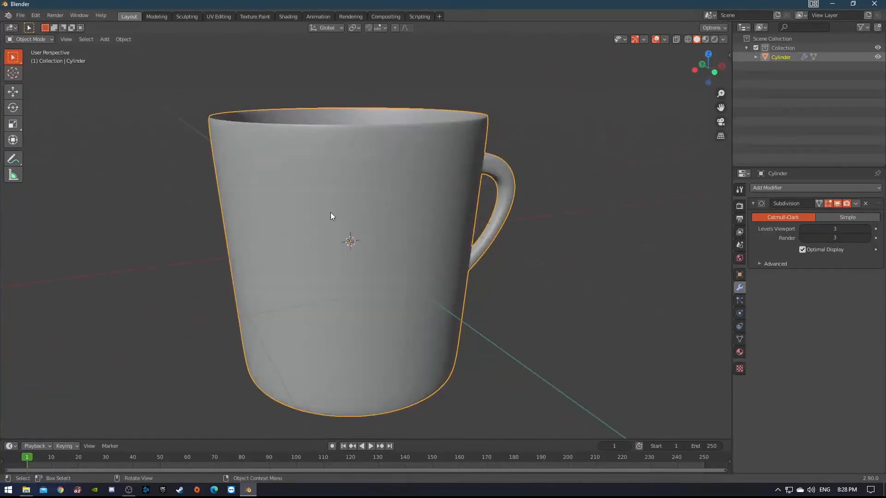
pyautogui.press('Tab')
pyautogui.moveTo(478, 218); pyautogui.dragTo(343, 202, button='middle')
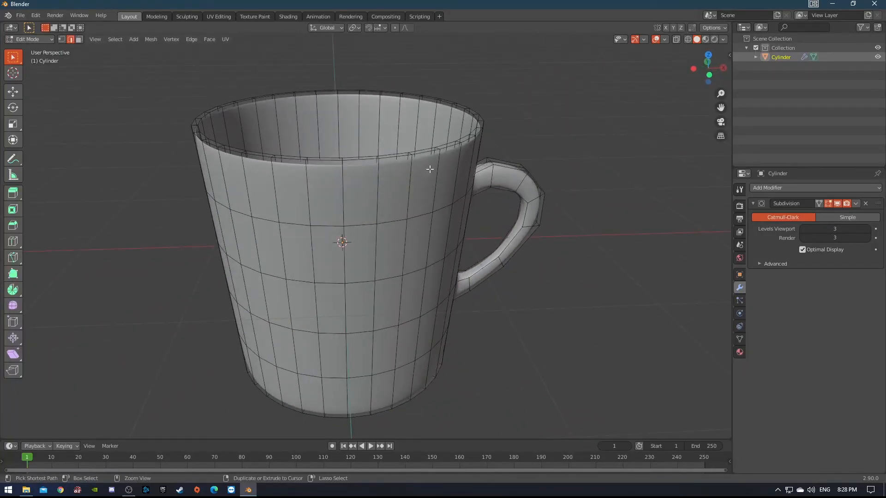
pyautogui.hotkey('ctrl', 'r')
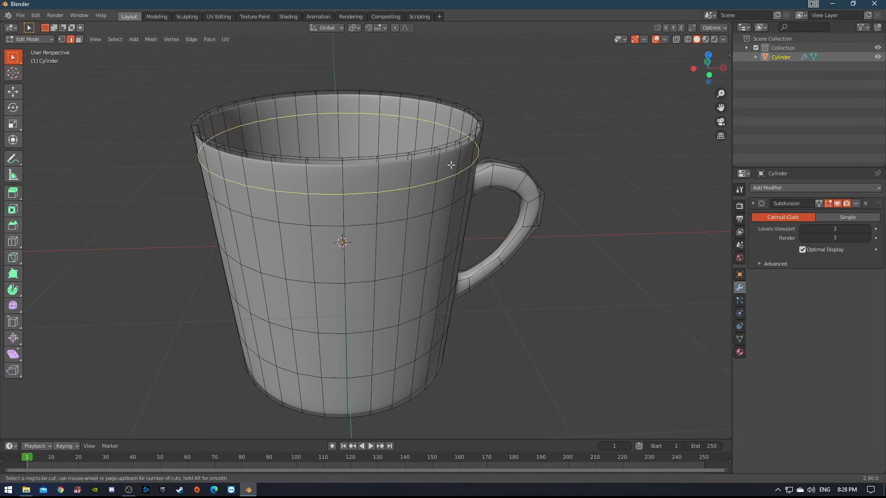
pyautogui.click(451, 165)
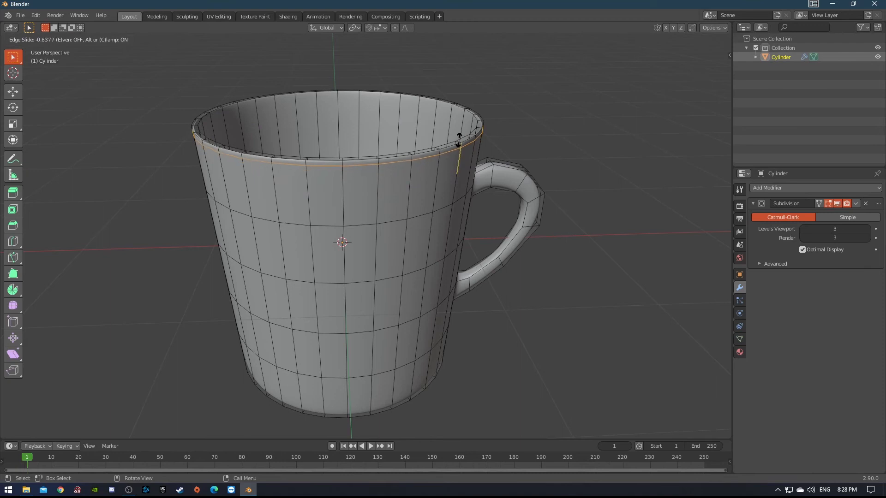
pyautogui.click(458, 138)
# Add a loop cut around the cup's inner wall and slide it up close to the rim
pyautogui.moveTo(459, 138); pyautogui.dragTo(399, 158, button='middle')
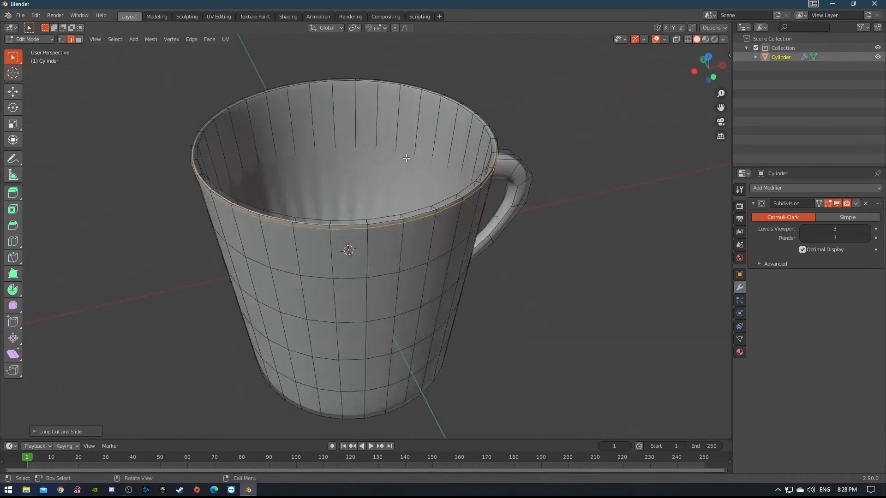
pyautogui.hotkey('ctrl', 'r')
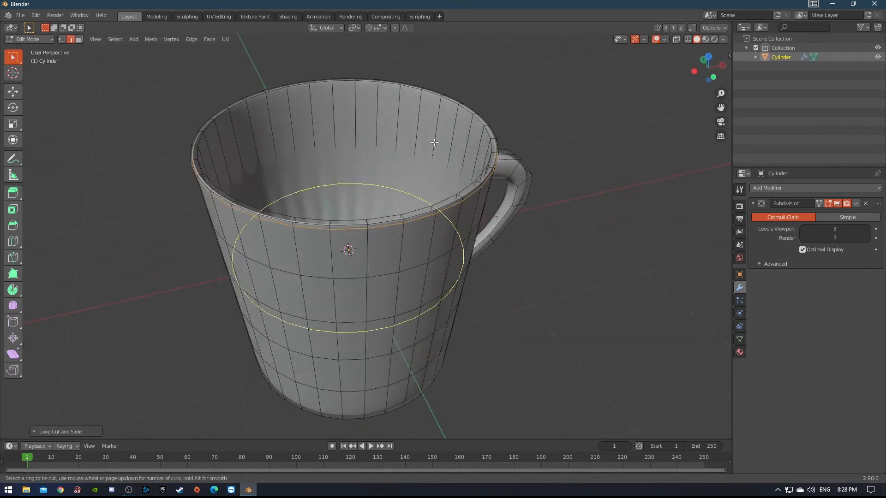
pyautogui.click(434, 142)
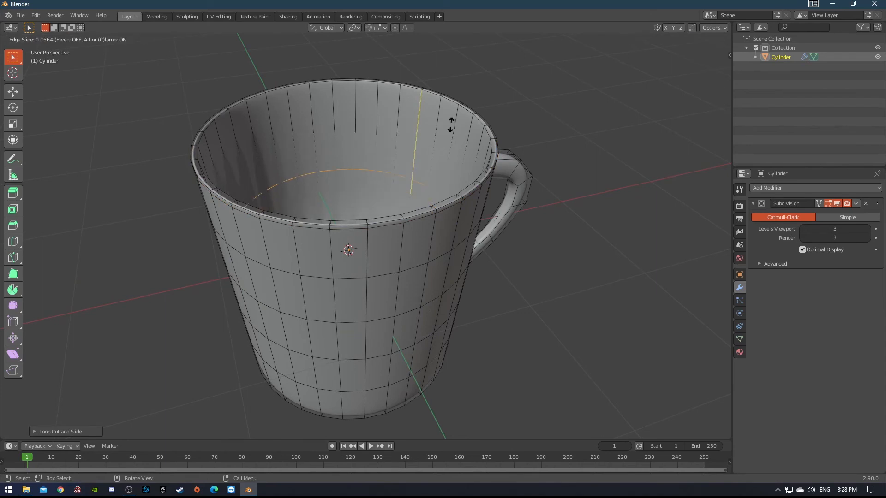
pyautogui.click(471, 55)
# Add a loop cut around the lowest band of the outer wall and slide it down close to the base edge
pyautogui.moveTo(406, 338); pyautogui.dragTo(352, 184, button='middle')
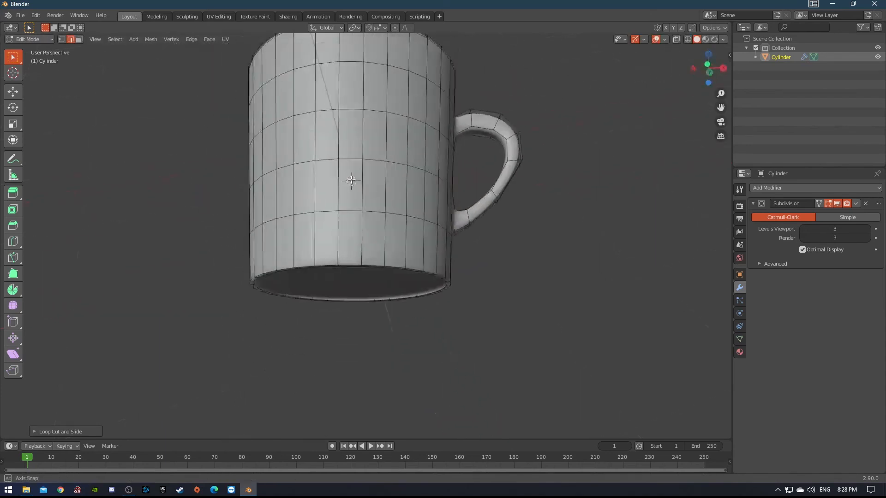
pyautogui.scroll(3, 351, 219)
pyautogui.keyDown('shift'); pyautogui.moveTo(351, 219); pyautogui.dragTo(435, 291, button='middle'); pyautogui.keyUp('shift')
pyautogui.moveTo(490, 281)
pyautogui.mouseDown(button='middle')
pyautogui.moveTo(483, 265)
pyautogui.moveTo(497, 286)
pyautogui.mouseUp(button='middle')
pyautogui.hotkey('ctrl', 'r')
pyautogui.click(507, 282)
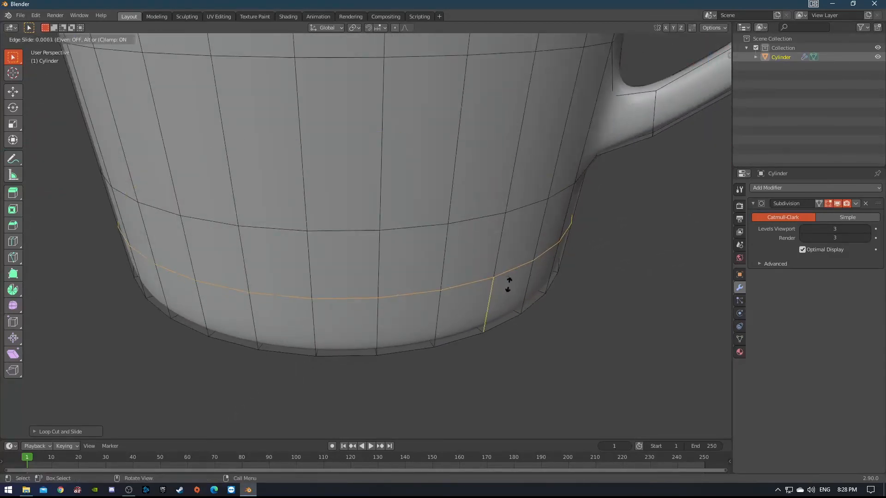
pyautogui.click(517, 333)
# Inspect the mug's base, rim and handle joints, briefly viewing the smoothed shape in Object Mode
pyautogui.moveTo(454, 335); pyautogui.dragTo(569, 261, button='middle')
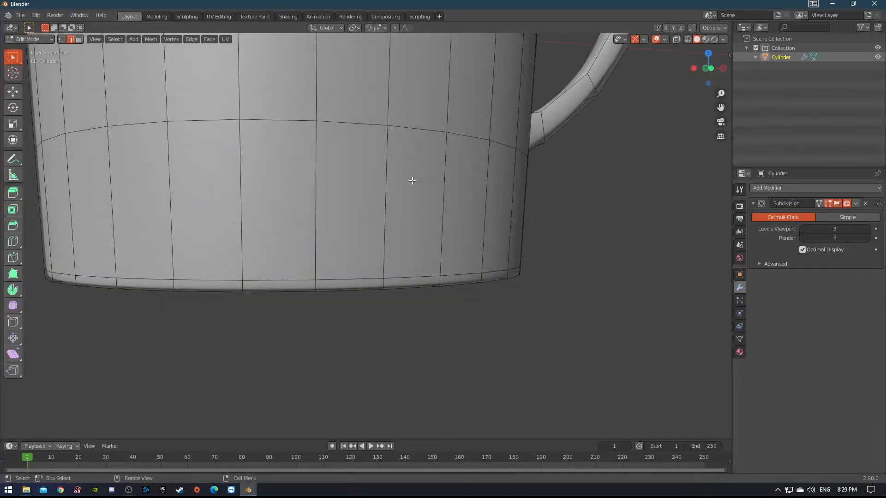
pyautogui.scroll(3, 505, 181)
pyautogui.keyDown('shift'); pyautogui.moveTo(505, 180); pyautogui.dragTo(441, 206, button='middle'); pyautogui.keyUp('shift')
pyautogui.scroll(-5, 495, 222)
pyautogui.moveTo(425, 241); pyautogui.dragTo(403, 237, button='middle')
pyautogui.press('Tab')
pyautogui.press('Tab')
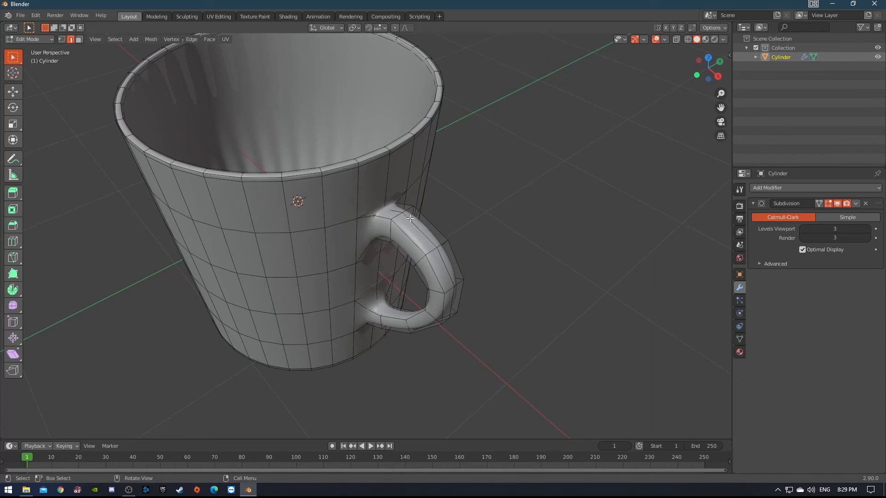
# Select all the cross-section edge loops along the handle and make them round with LoopTools Circle
pyautogui.press('alt')
pyautogui.keyDown('alt'); pyautogui.click(398, 218); pyautogui.keyUp('alt')
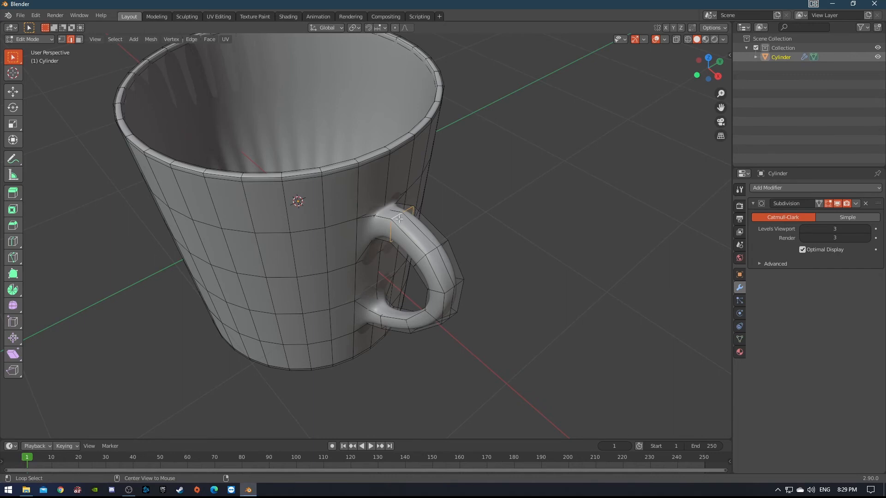
pyautogui.keyDown('alt'); pyautogui.keyDown('shift'); pyautogui.click(431, 254); pyautogui.keyUp('shift'); pyautogui.keyUp('alt')
pyautogui.keyDown('alt'); pyautogui.keyDown('shift'); pyautogui.click(436, 293); pyautogui.keyUp('shift'); pyautogui.keyUp('alt')
pyautogui.keyDown('alt'); pyautogui.keyDown('shift'); pyautogui.click(434, 317); pyautogui.keyUp('shift'); pyautogui.keyUp('alt')
pyautogui.moveTo(467, 256)
pyautogui.mouseDown(button='middle')
pyautogui.moveTo(519, 197)
pyautogui.moveTo(475, 244)
pyautogui.mouseUp(button='middle')
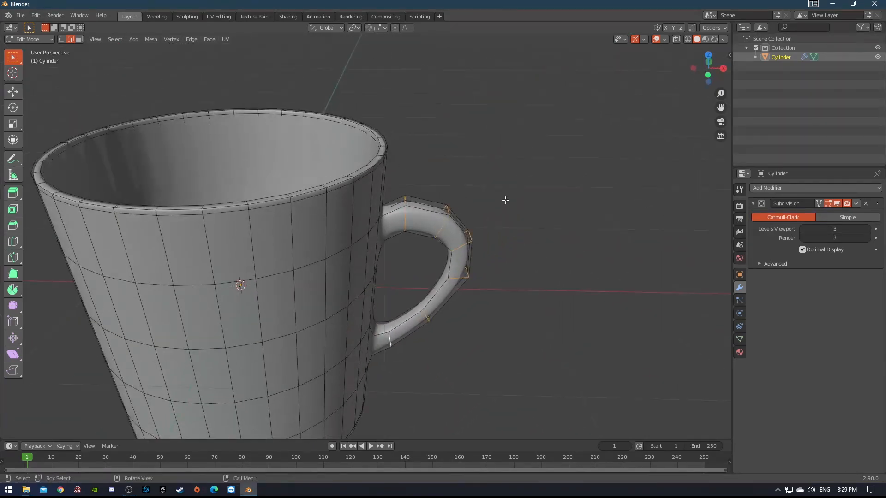
pyautogui.rightClick(506, 200)
pyautogui.moveTo(483, 171)
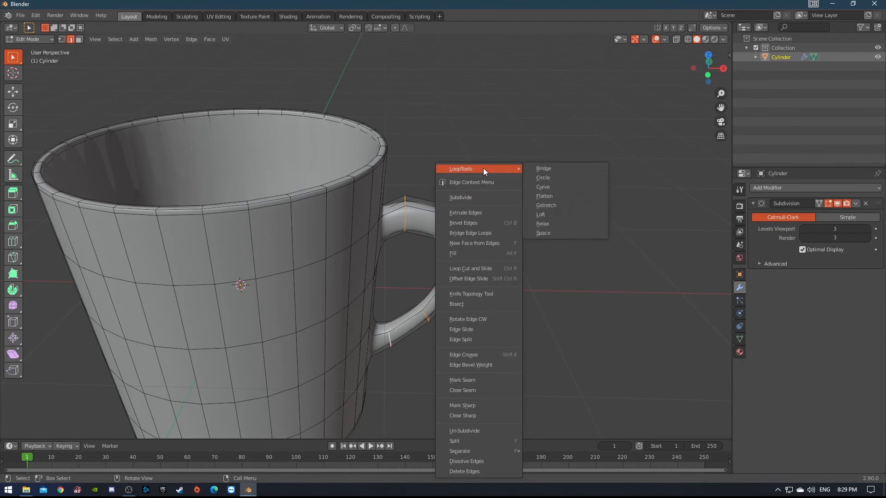
pyautogui.click(542, 179)
pyautogui.moveTo(542, 180); pyautogui.dragTo(423, 213, button='middle')
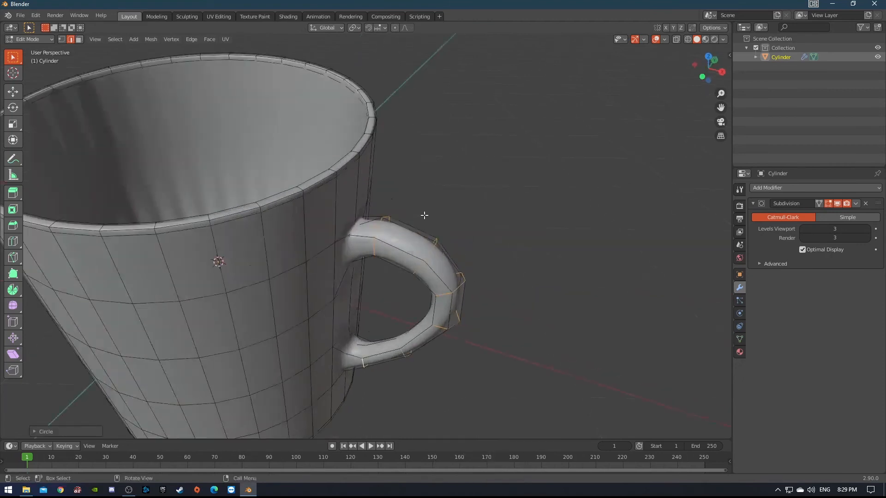
# In wireframe shading, select the two edge loops where the handle meets the cup wall and round them with LoopTools Circle
pyautogui.keyDown('alt'); pyautogui.click(357, 229); pyautogui.keyUp('alt')
pyautogui.hotkey('alt', 'a')
pyautogui.keyDown('shift'); pyautogui.moveTo(355, 252); pyautogui.dragTo(340, 175, button='middle'); pyautogui.keyUp('shift')
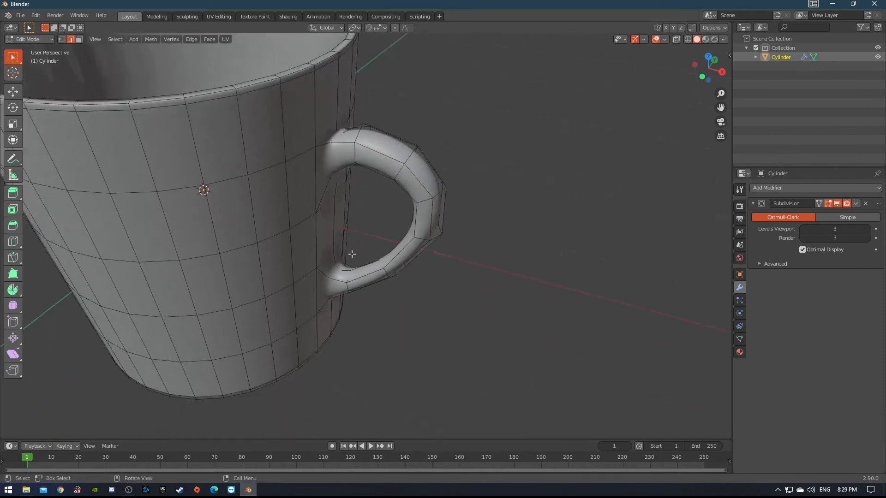
pyautogui.scroll(3, 352, 253)
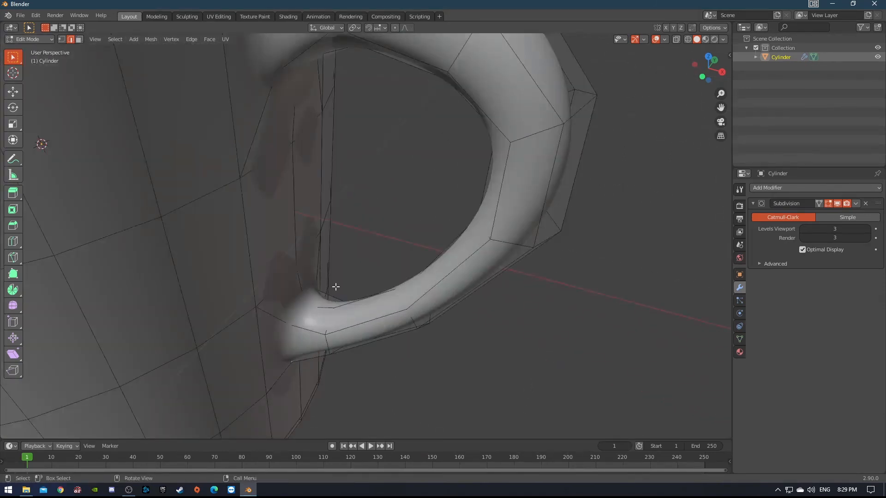
pyautogui.scroll(-4, 358, 240)
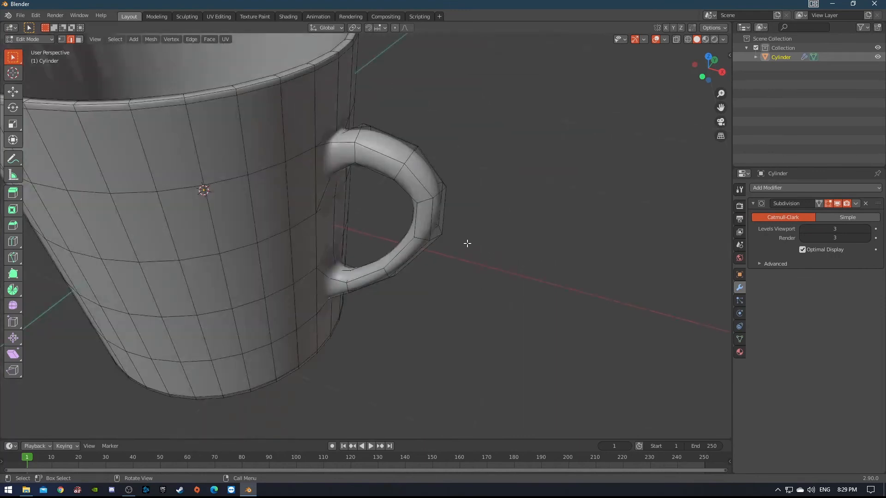
pyautogui.press('z')
pyautogui.click(406, 241)
pyautogui.moveTo(405, 241)
pyautogui.mouseDown(button='middle')
pyautogui.moveTo(369, 251)
pyautogui.moveTo(469, 194)
pyautogui.mouseUp(button='middle')
pyautogui.rightClick(522, 149)
pyautogui.moveTo(524, 152)
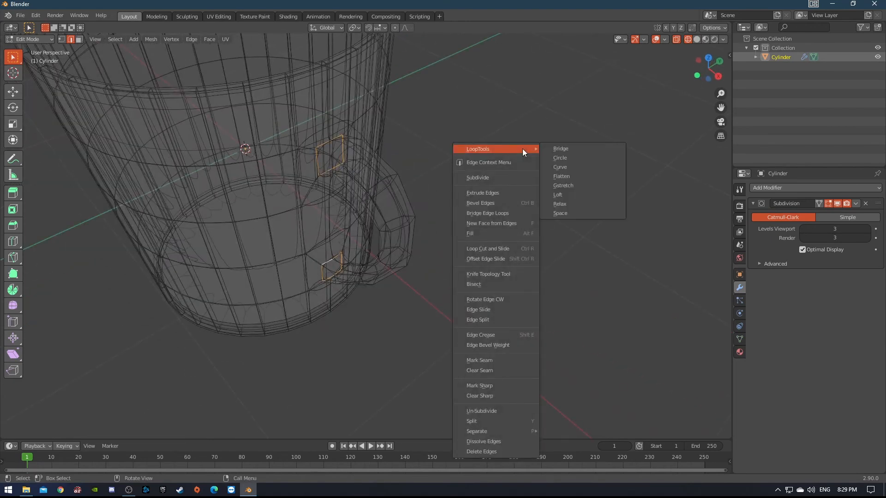
pyautogui.click(566, 159)
pyautogui.moveTo(550, 180)
pyautogui.mouseDown(button='middle')
pyautogui.moveTo(390, 181)
pyautogui.moveTo(399, 172)
pyautogui.moveTo(365, 188)
pyautogui.moveTo(297, 168)
pyautogui.moveTo(385, 172)
pyautogui.mouseUp(button='middle')
# Restore solid shading, return to Object Mode, and view the mug from the front and in perspective
pyautogui.press('z')
pyautogui.click(495, 172)
pyautogui.moveTo(496, 172)
pyautogui.mouseDown(button='middle')
pyautogui.moveTo(399, 201)
pyautogui.moveTo(519, 216)
pyautogui.mouseUp(button='middle')
pyautogui.scroll(-5, 507, 216)
pyautogui.moveTo(508, 216); pyautogui.dragTo(434, 209, button='middle')
pyautogui.press('KP_1')
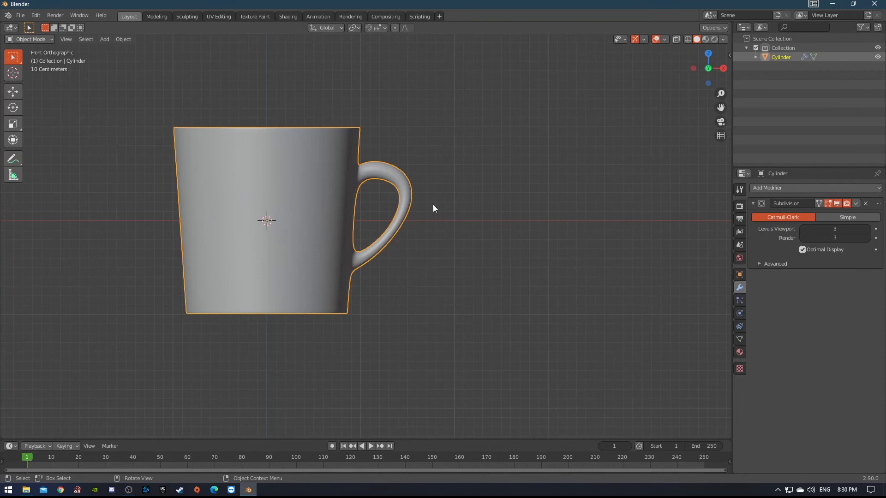
pyautogui.moveTo(394, 238); pyautogui.dragTo(356, 270, button='middle')
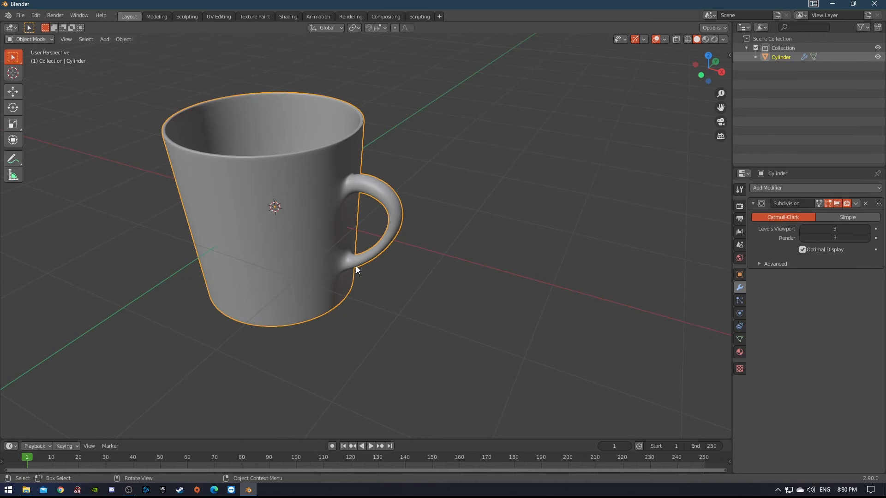
# Switch to the Shading workspace and bring the mug into view
pyautogui.scroll(-2, 305, 261)
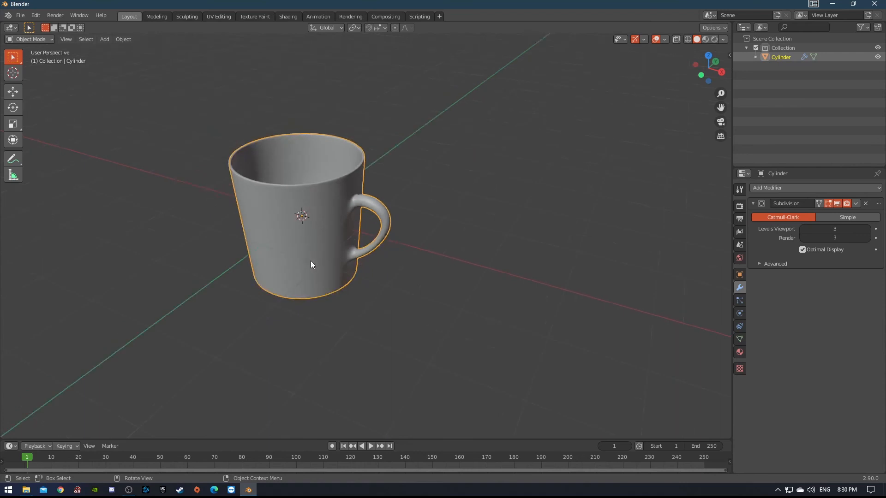
pyautogui.keyDown('shift'); pyautogui.moveTo(305, 264); pyautogui.dragTo(356, 291, button='middle'); pyautogui.keyUp('shift')
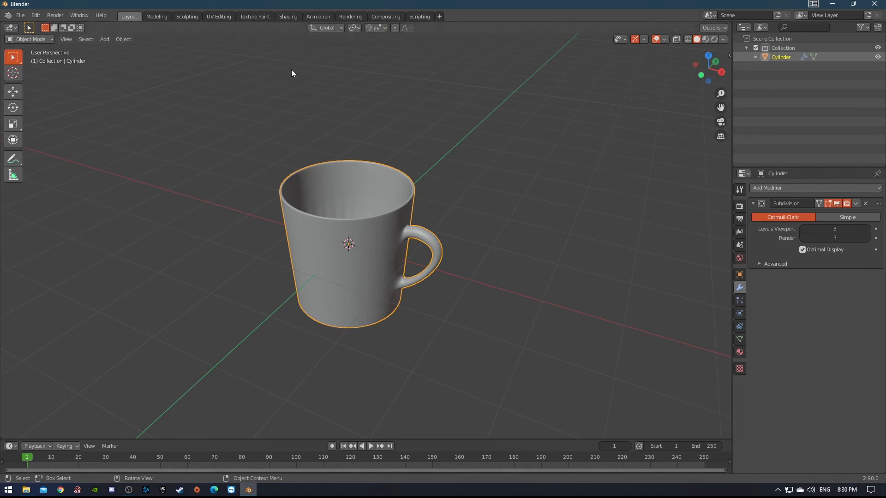
pyautogui.click(284, 15)
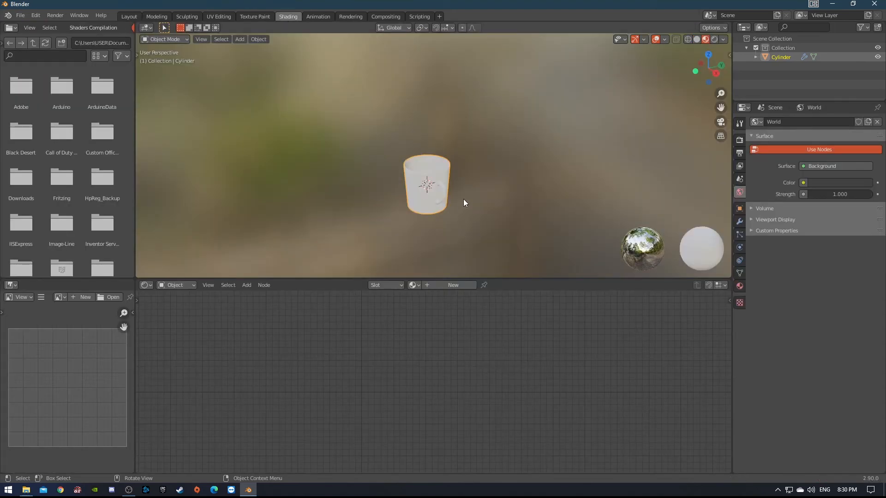
pyautogui.scroll(6, 416, 210)
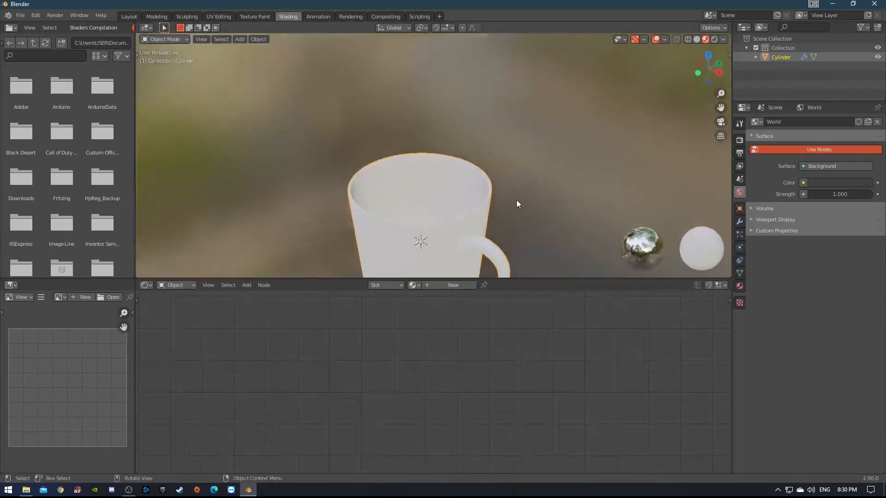
pyautogui.scroll(-5, 517, 202)
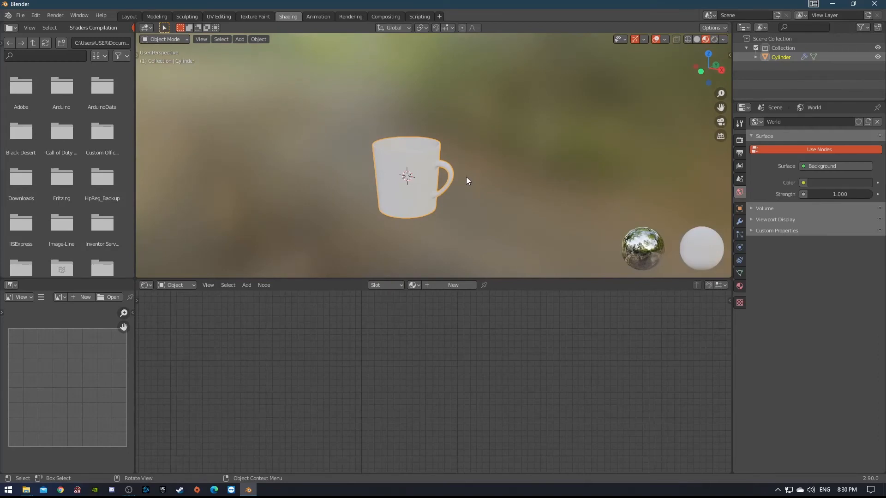
# Select the mug and create a new material for it
pyautogui.click(550, 226)
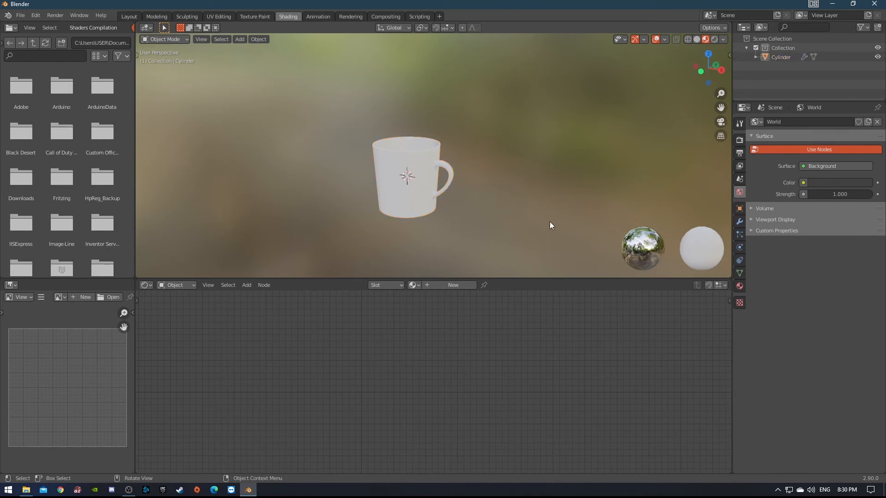
pyautogui.click(419, 178)
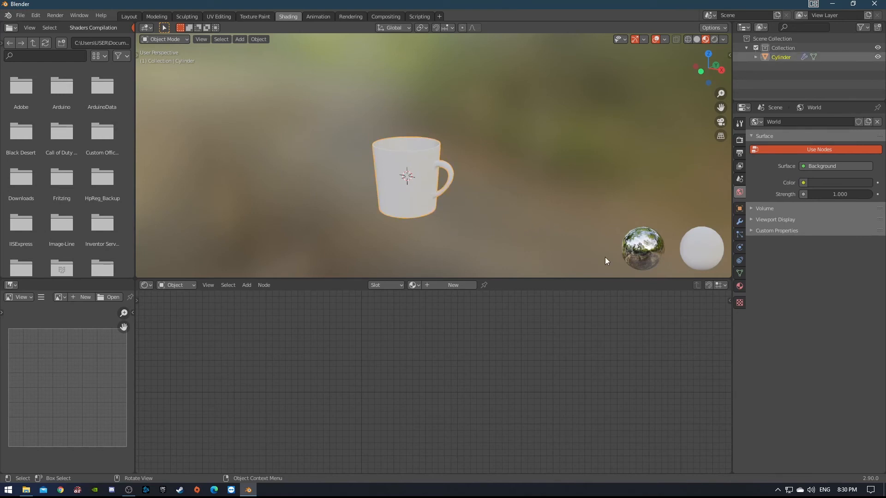
pyautogui.click(739, 286)
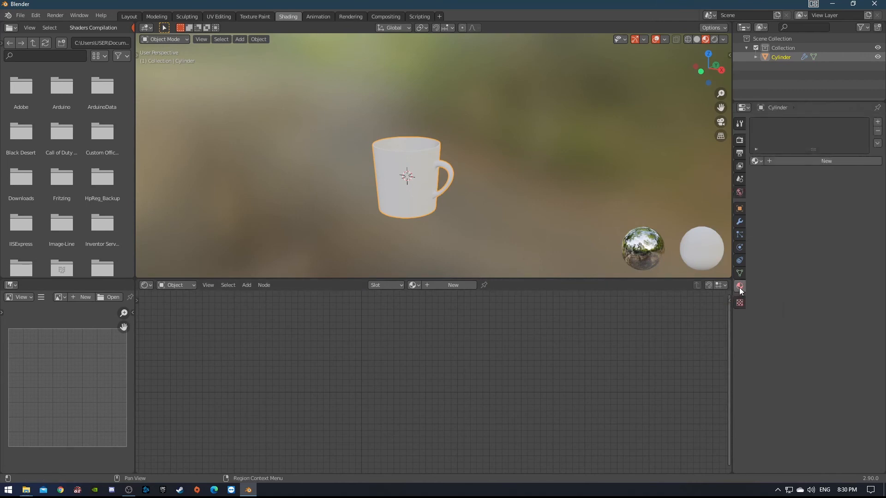
pyautogui.click(806, 161)
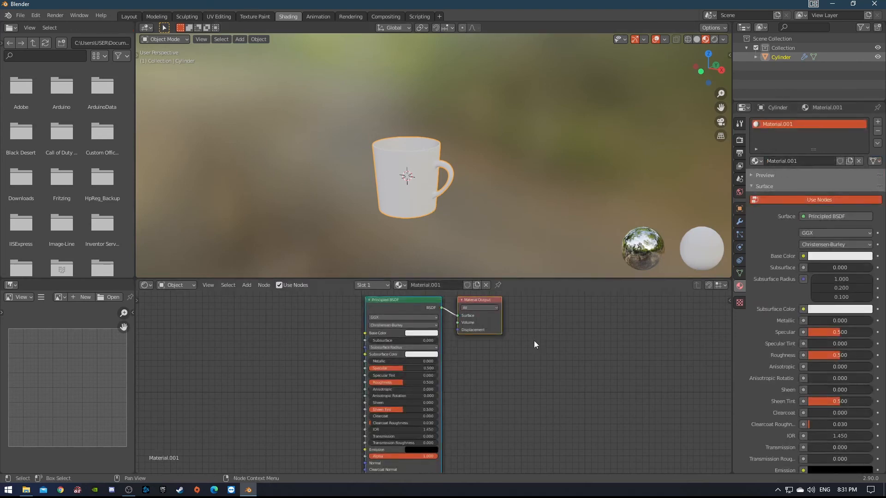
# Delete the Principled BSDF node from the mug's material
pyautogui.moveTo(425, 367); pyautogui.dragTo(389, 381, button='middle')
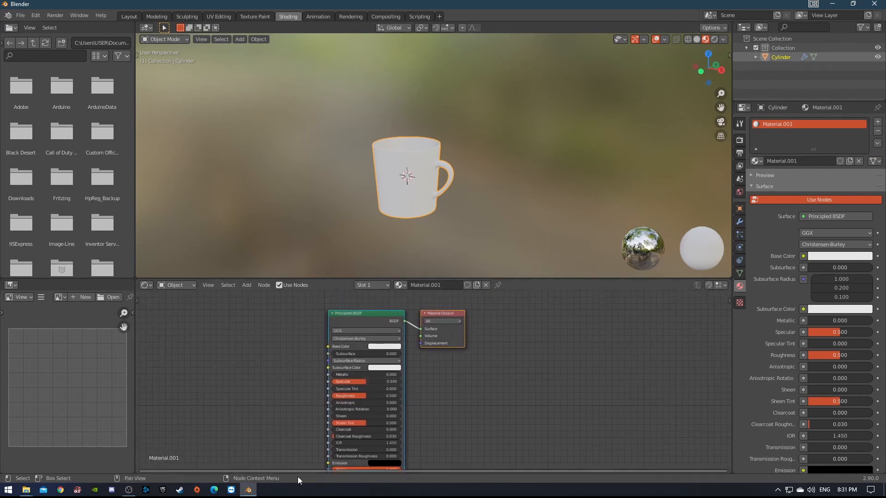
pyautogui.scroll(4, 407, 387)
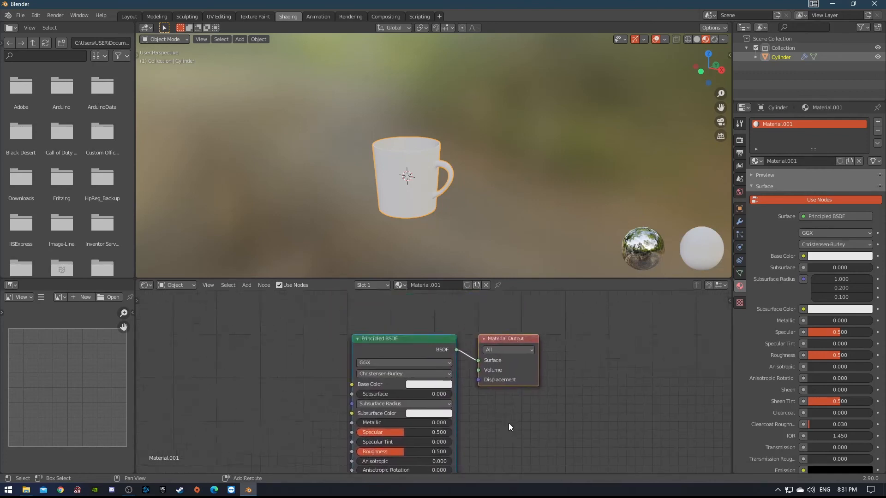
pyautogui.moveTo(406, 153); pyautogui.dragTo(440, 172, button='middle')
pyautogui.scroll(3, 451, 182)
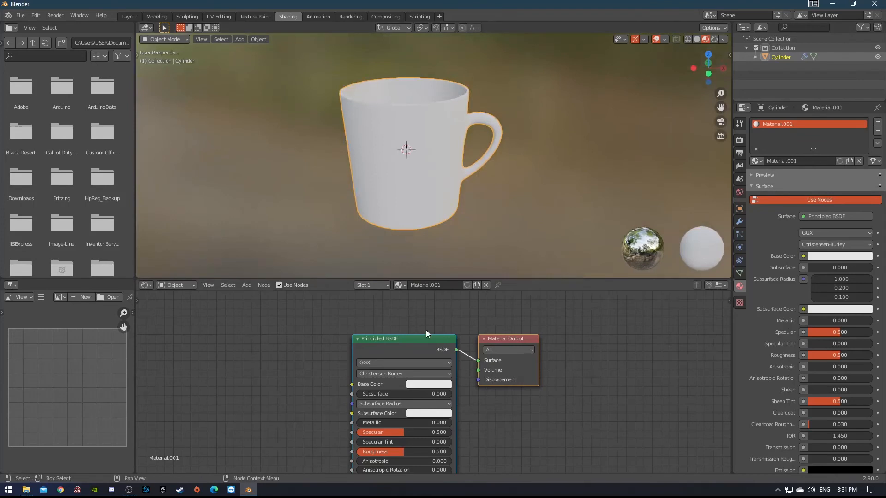
pyautogui.click(502, 399)
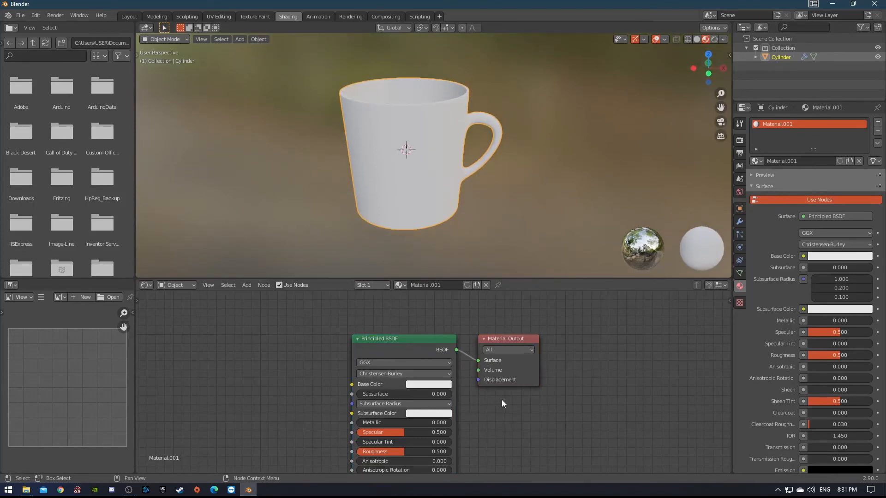
pyautogui.click(391, 340)
pyautogui.press('x')
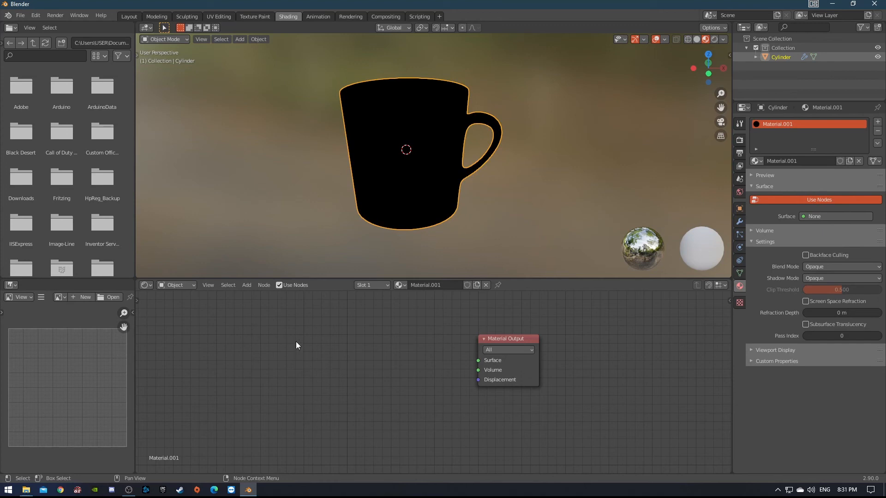
# Add a Diffuse BSDF node to the left of the Material Output node
pyautogui.click(499, 339)
pyautogui.moveTo(281, 320); pyautogui.dragTo(318, 346)
pyautogui.press('a')
pyautogui.click(267, 355)
pyautogui.hotkey('shift', 'a')
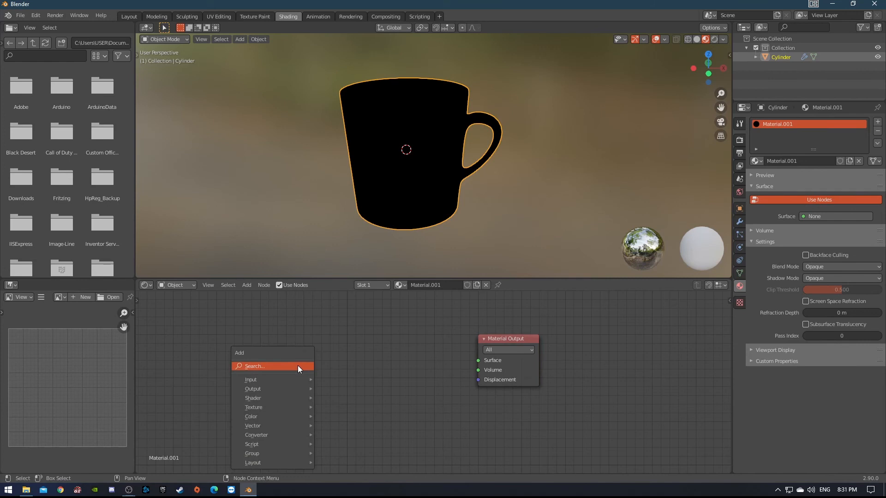
pyautogui.moveTo(273, 398)
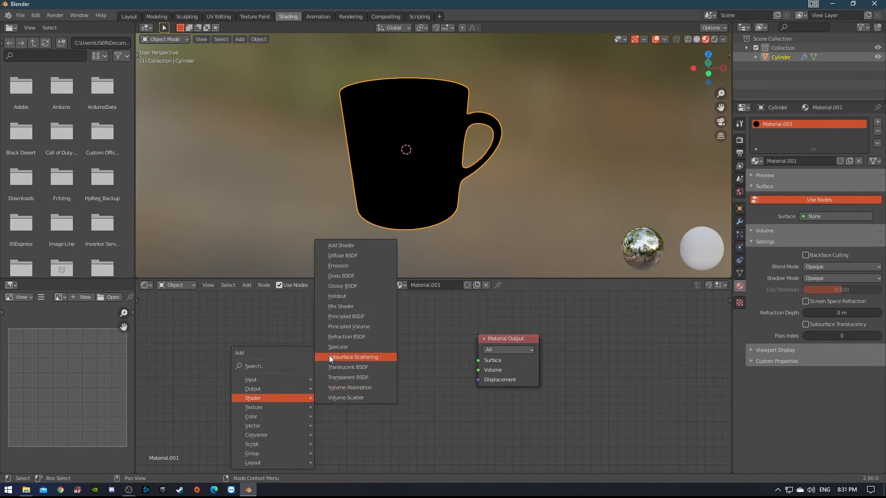
pyautogui.click(354, 259)
pyautogui.click(293, 326)
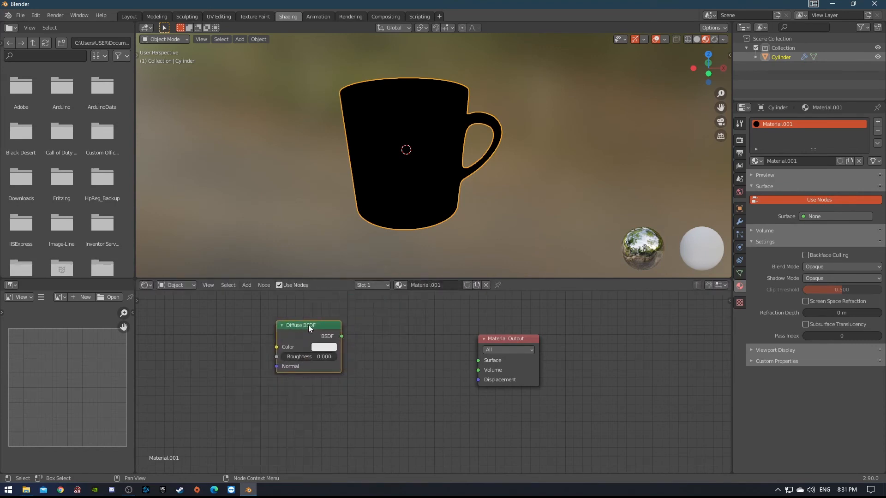
# Connect the Diffuse BSDF output to the Material Output's Surface input and check the look of the mug
pyautogui.moveTo(342, 338); pyautogui.dragTo(479, 360)
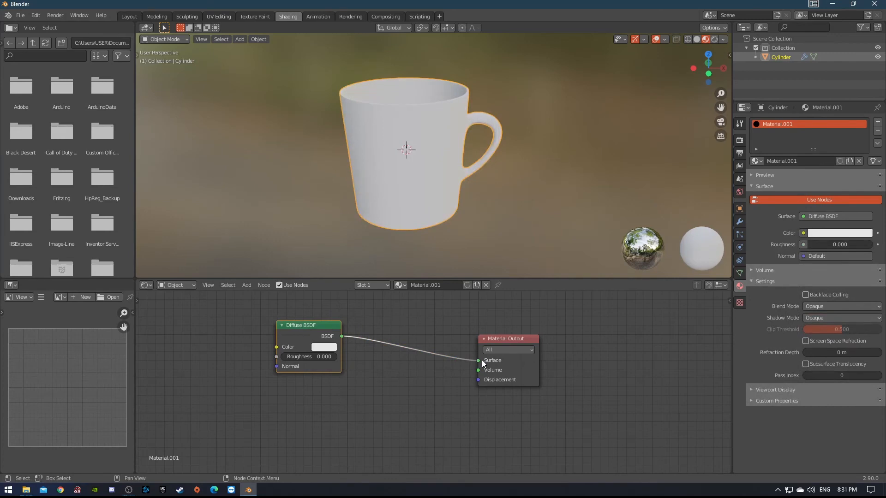
pyautogui.moveTo(390, 134); pyautogui.dragTo(481, 168, button='middle')
pyautogui.scroll(3, 300, 146)
pyautogui.scroll(-4, 444, 120)
pyautogui.scroll(6, 394, 167)
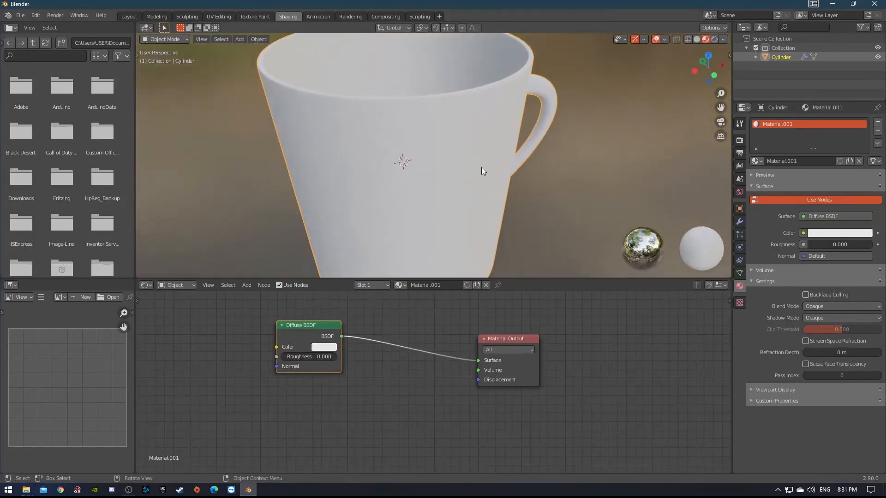
pyautogui.scroll(-5, 481, 167)
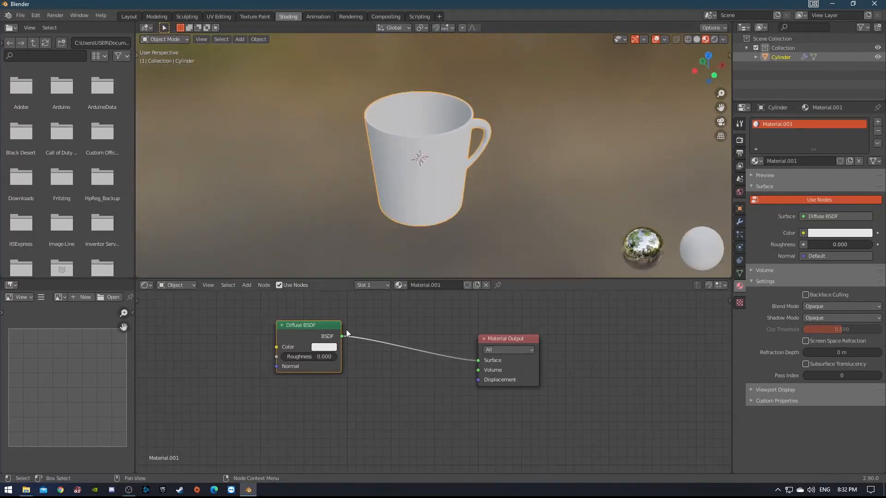
# Shift the Diffuse BSDF node slightly up and add a Glossy BSDF node below it
pyautogui.moveTo(313, 331); pyautogui.dragTo(306, 323)
pyautogui.moveTo(301, 410); pyautogui.dragTo(335, 420)
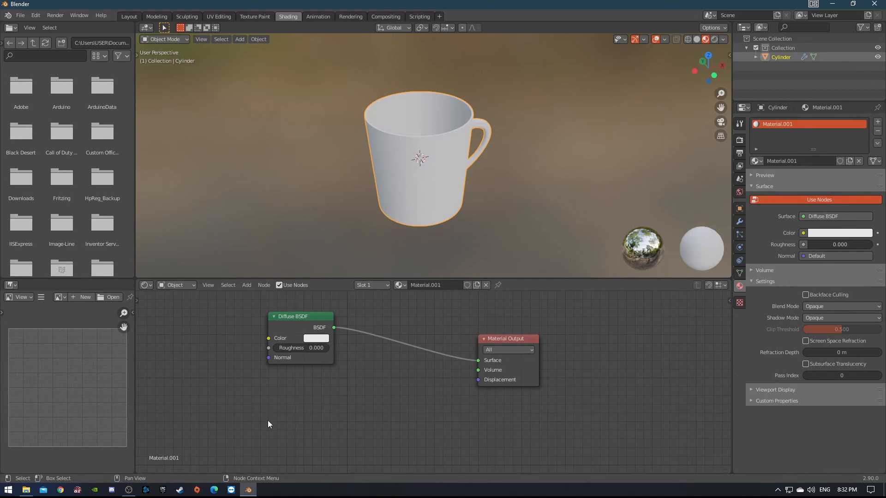
pyautogui.hotkey('shift', 'a')
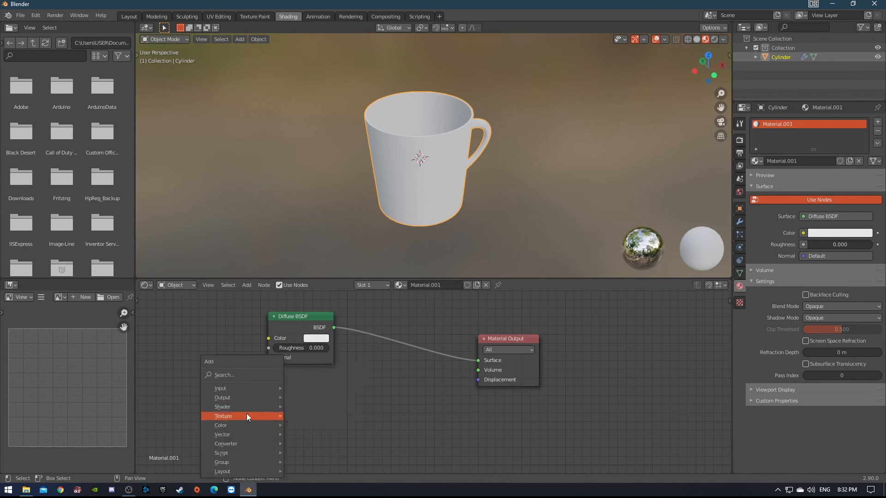
pyautogui.moveTo(240, 407)
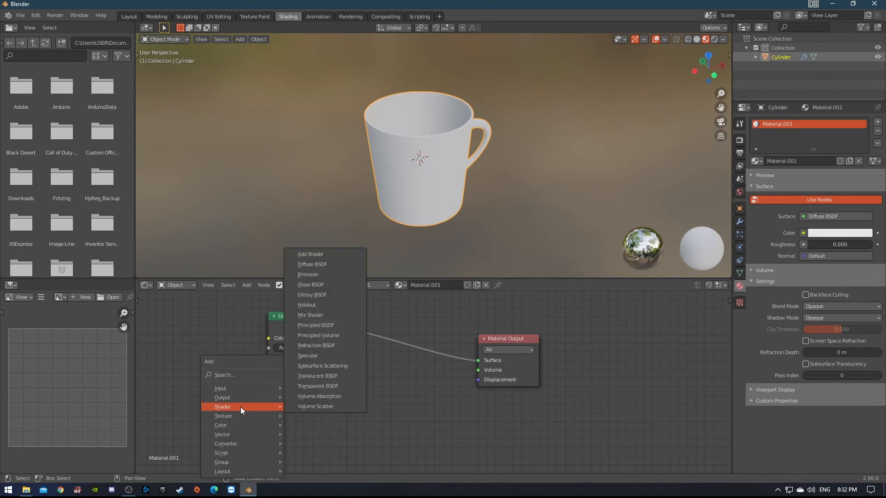
pyautogui.click(315, 295)
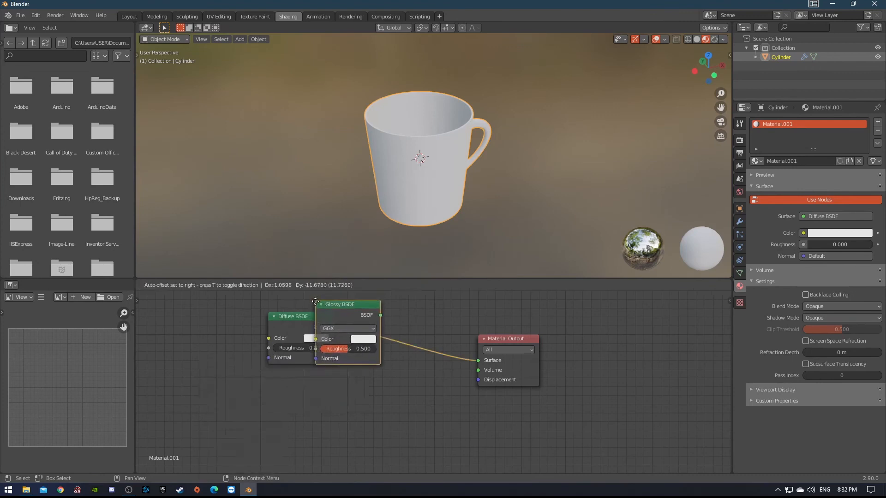
pyautogui.click(280, 383)
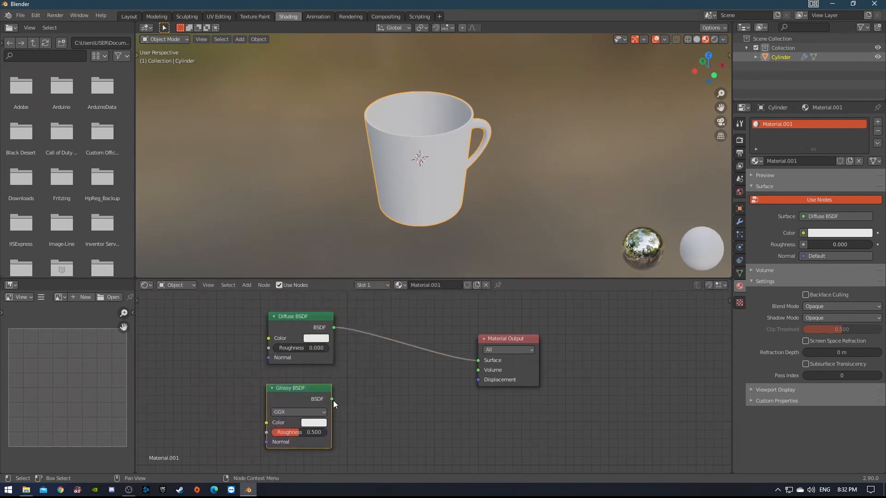
# Connect the Glossy BSDF to the Material Output's Surface, set its roughness to 0.231 and check the reflections on the mug
pyautogui.moveTo(332, 399); pyautogui.dragTo(485, 361)
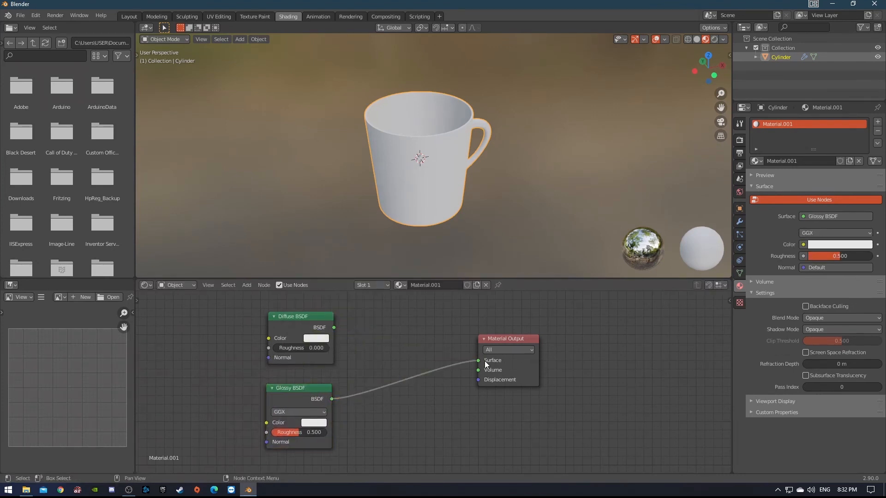
pyautogui.moveTo(408, 205); pyautogui.dragTo(374, 358, button='middle')
pyautogui.moveTo(289, 433); pyautogui.dragTo(266, 433)
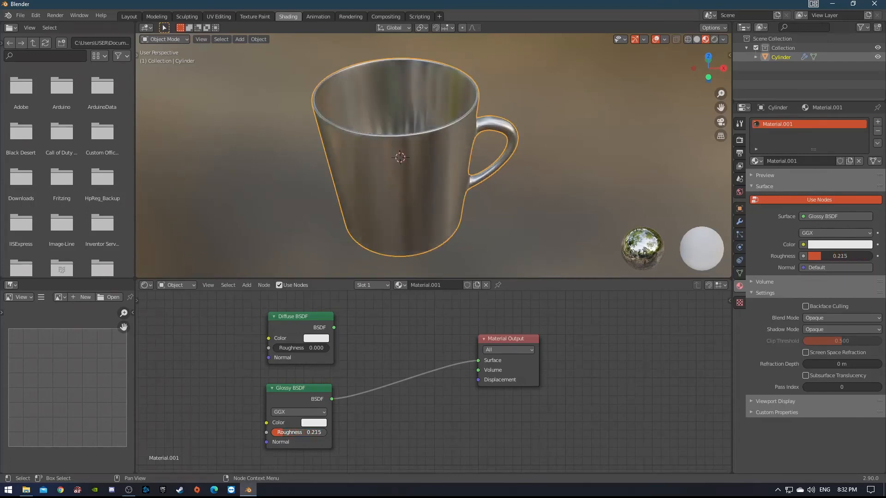
pyautogui.moveTo(418, 145); pyautogui.dragTo(487, 181, button='middle')
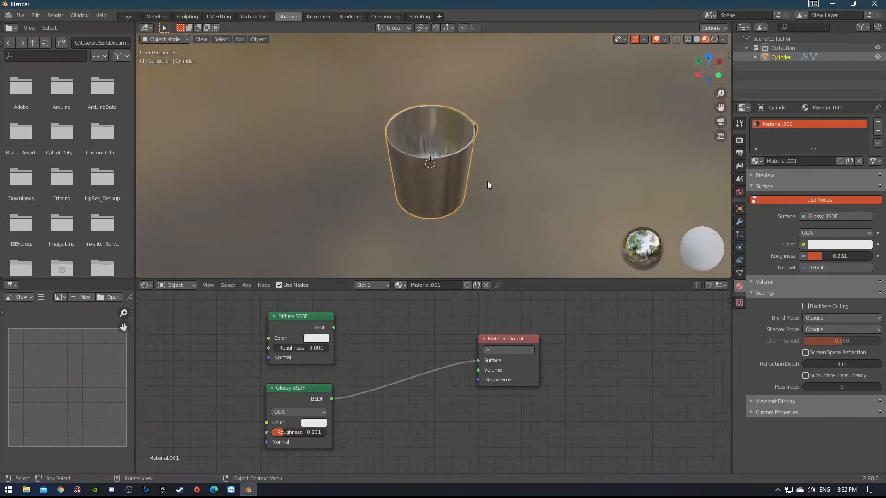
pyautogui.moveTo(423, 220); pyautogui.dragTo(294, 217, button='middle')
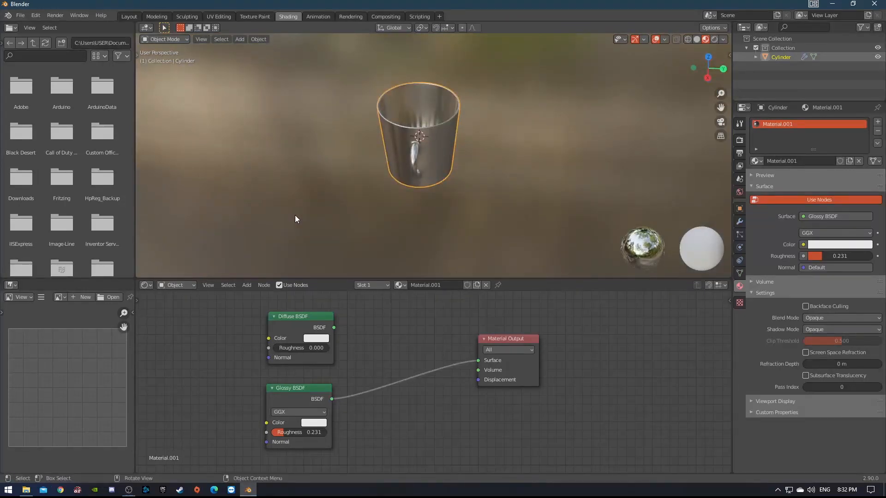
pyautogui.moveTo(329, 180); pyautogui.dragTo(432, 152, button='middle')
pyautogui.scroll(4, 431, 152)
pyautogui.moveTo(381, 172); pyautogui.dragTo(334, 223, button='middle')
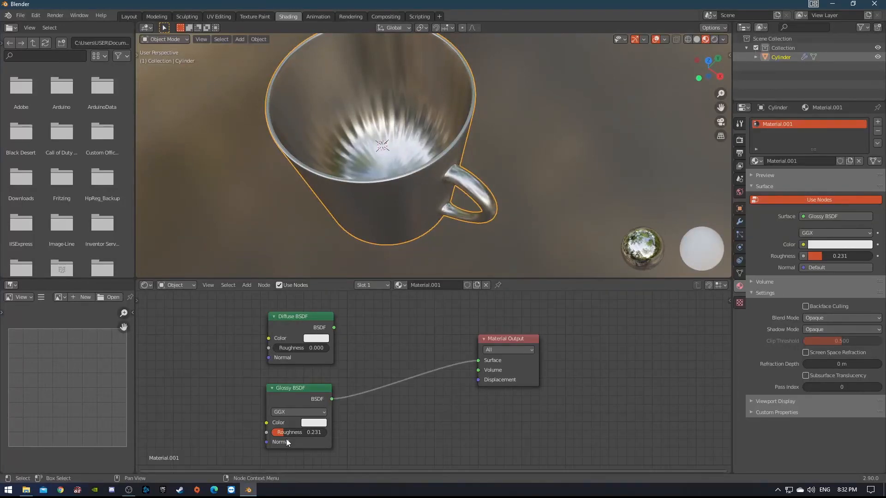
pyautogui.moveTo(430, 205); pyautogui.dragTo(463, 184, button='middle')
pyautogui.scroll(-4, 464, 184)
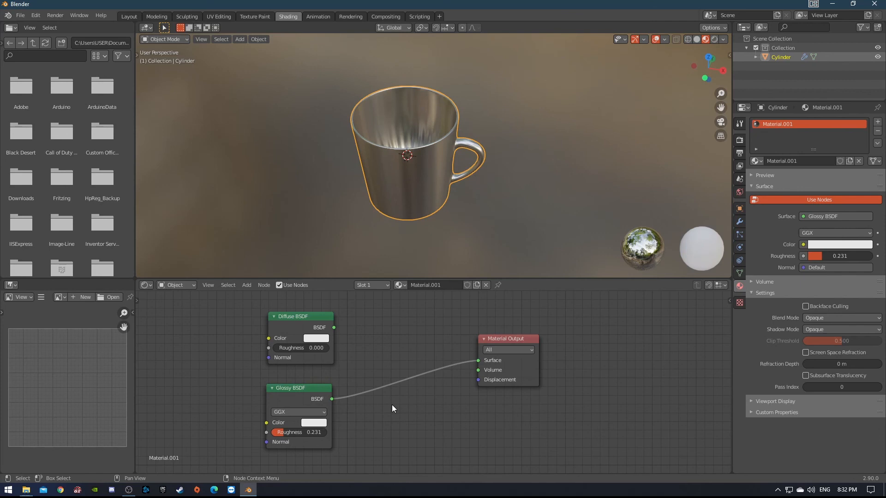
# Insert a Mix Shader between the Glossy BSDF and Material Output, and move the Glossy link to its second Shader input
pyautogui.hotkey('shift', 'a')
pyautogui.moveTo(391, 403)
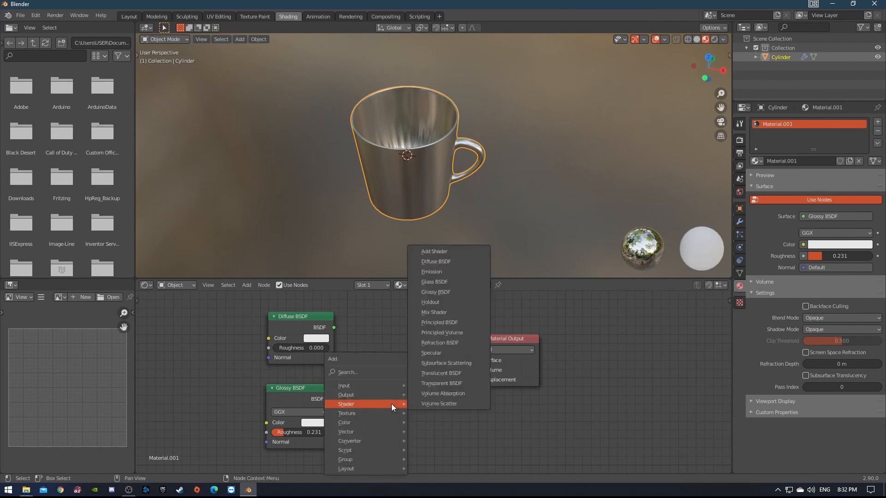
pyautogui.click(432, 313)
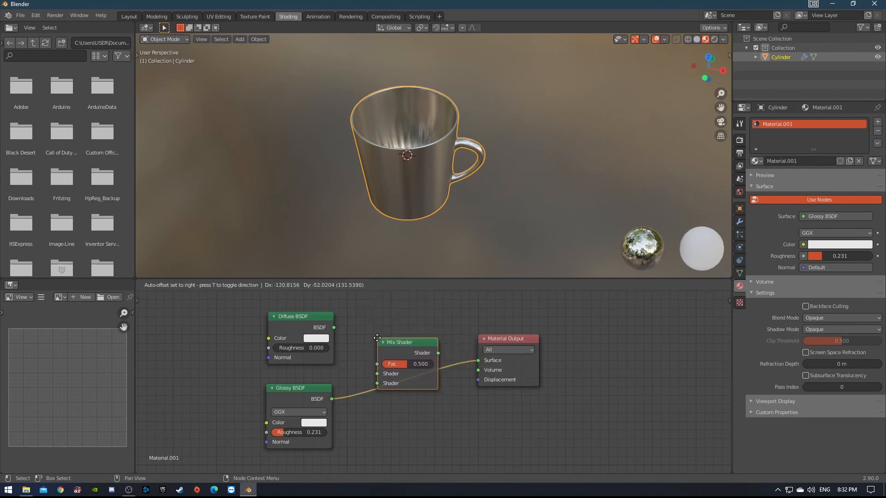
pyautogui.click(378, 338)
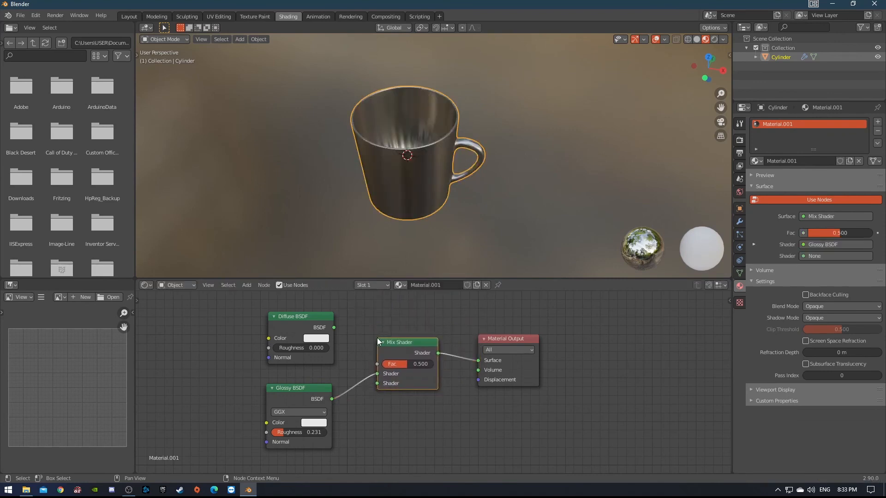
pyautogui.moveTo(377, 373)
pyautogui.mouseDown()
pyautogui.moveTo(364, 394)
pyautogui.moveTo(377, 384)
pyautogui.mouseUp()
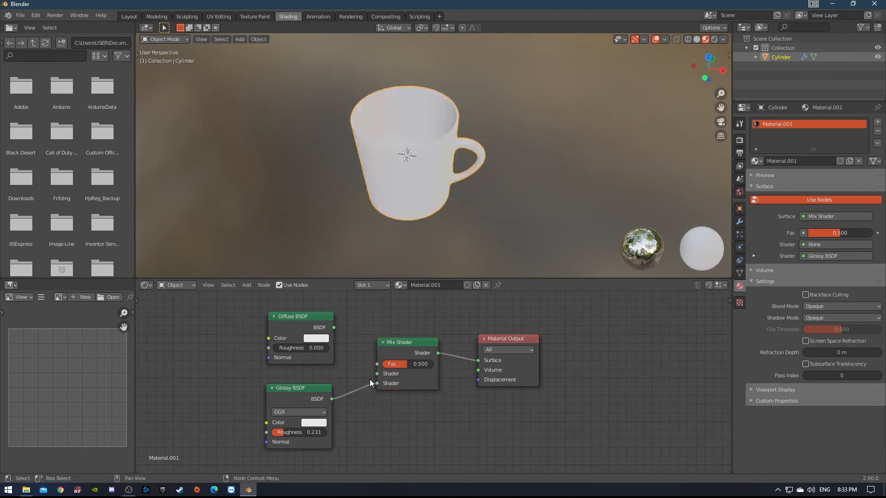
# Connect the Diffuse BSDF output to the Mix Shader's first Shader input and check the mug up close
pyautogui.moveTo(334, 328); pyautogui.dragTo(379, 376)
pyautogui.moveTo(447, 215); pyautogui.dragTo(460, 198, button='middle')
pyautogui.scroll(4, 494, 203)
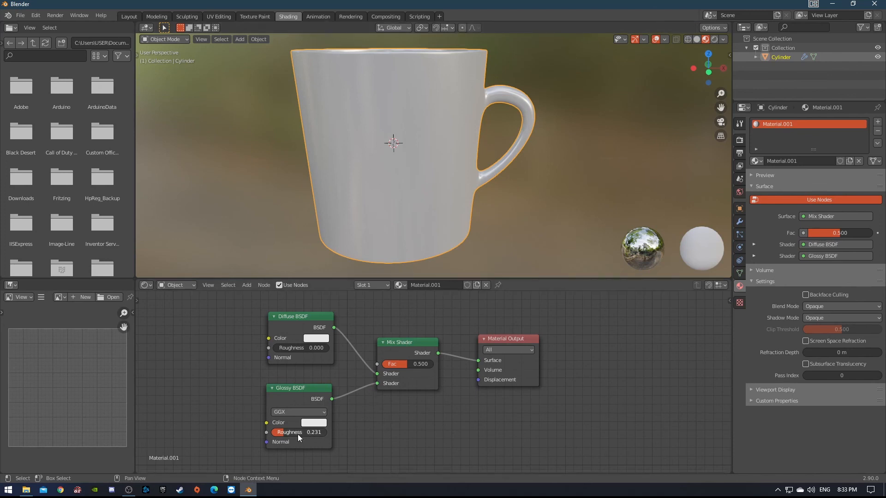
# Try the Glossy BSDF roughness at 1.000 and 0.000 and compare the reflections on the mug
pyautogui.moveTo(289, 431); pyautogui.dragTo(332, 431)
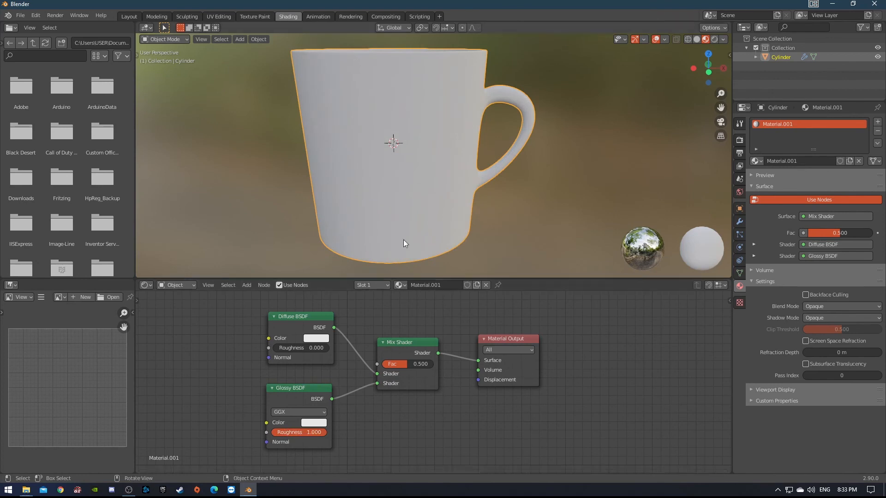
pyautogui.scroll(-2, 430, 179)
pyautogui.moveTo(430, 179)
pyautogui.mouseDown(button='middle')
pyautogui.moveTo(387, 227)
pyautogui.moveTo(367, 229)
pyautogui.moveTo(422, 191)
pyautogui.moveTo(496, 192)
pyautogui.moveTo(432, 189)
pyautogui.mouseUp(button='middle')
pyautogui.scroll(2, 422, 191)
pyautogui.moveTo(310, 433); pyautogui.dragTo(277, 432)
pyautogui.moveTo(444, 155); pyautogui.dragTo(455, 175, button='middle')
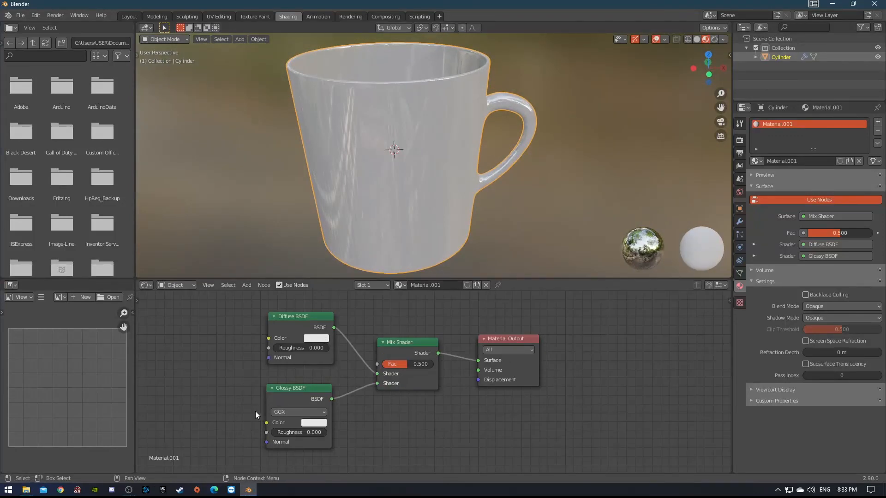
# Set the Glossy BSDF roughness to 0.2
pyautogui.moveTo(276, 433); pyautogui.dragTo(276, 434)
pyautogui.click(276, 434)
pyautogui.write('0.2')
pyautogui.press('Return')
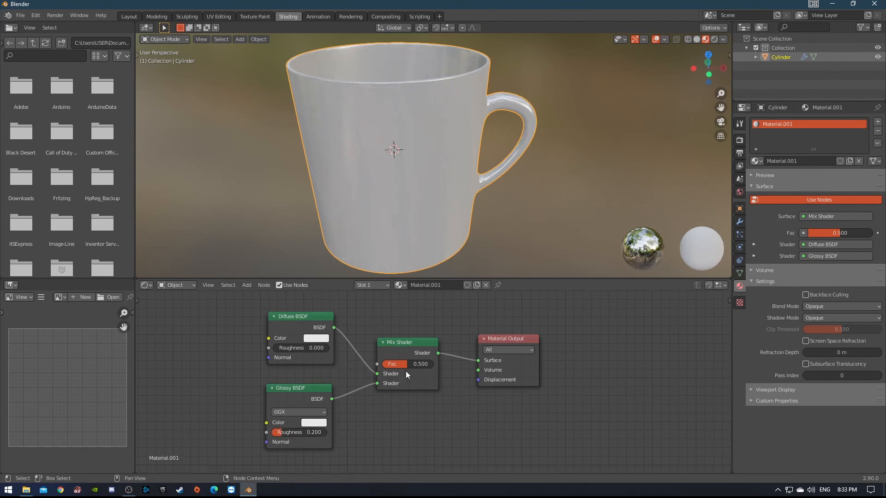
# Try the Mix Shader's Fac at 0.000, 1.000, 0.433 and 0.200 to compare the diffuse, glossy and mixed looks
pyautogui.scroll(2, 406, 370)
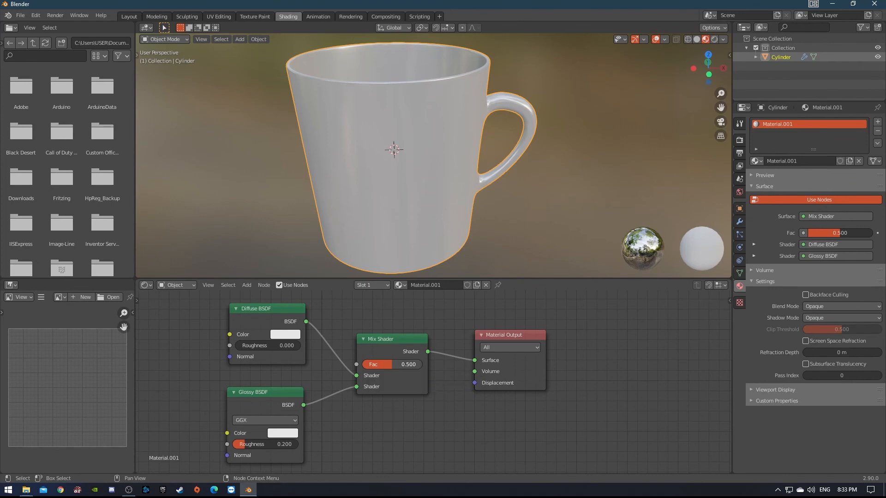
pyautogui.doubleClick(387, 364)
pyautogui.press('Return')
pyautogui.moveTo(390, 369); pyautogui.dragTo(362, 369)
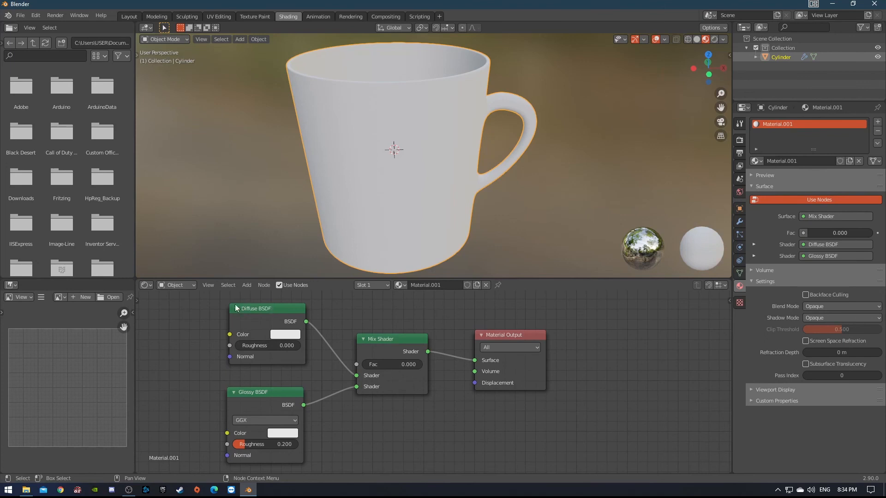
pyautogui.moveTo(373, 365); pyautogui.dragTo(434, 365)
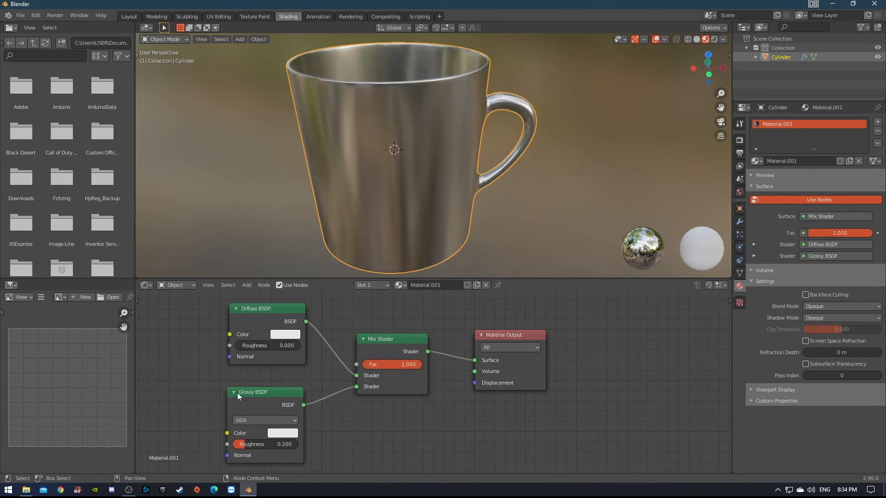
pyautogui.moveTo(398, 365); pyautogui.dragTo(388, 368)
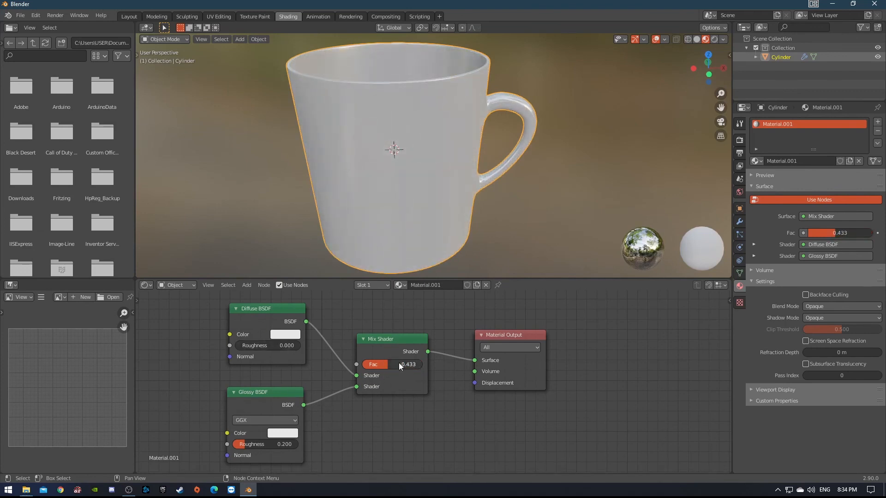
pyautogui.moveTo(388, 364); pyautogui.dragTo(383, 364)
pyautogui.moveTo(383, 365); pyautogui.dragTo(379, 364)
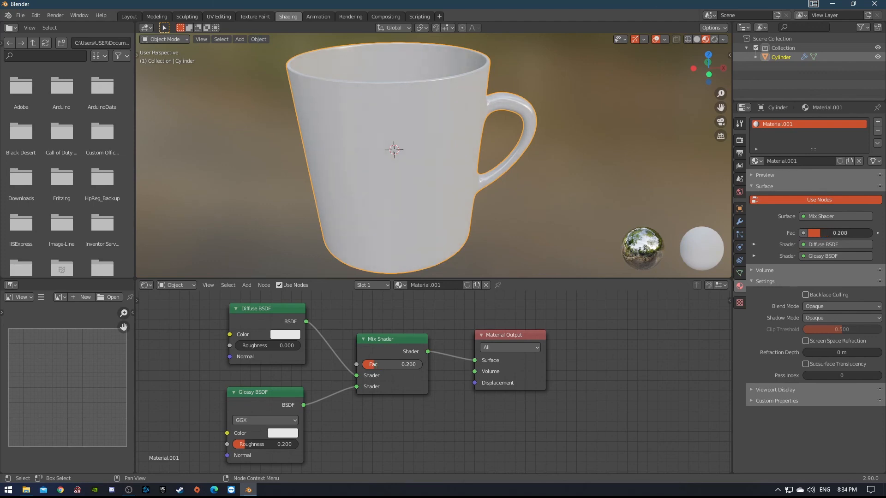
# Set the Mix Shader's Fac to 0.15 and check the mug's finish from the handle side
pyautogui.click(373, 364)
pyautogui.write('0.15')
pyautogui.press('Return')
pyautogui.moveTo(464, 176); pyautogui.dragTo(384, 167, button='middle')
pyautogui.scroll(2, 492, 160)
pyautogui.scroll(-3, 491, 160)
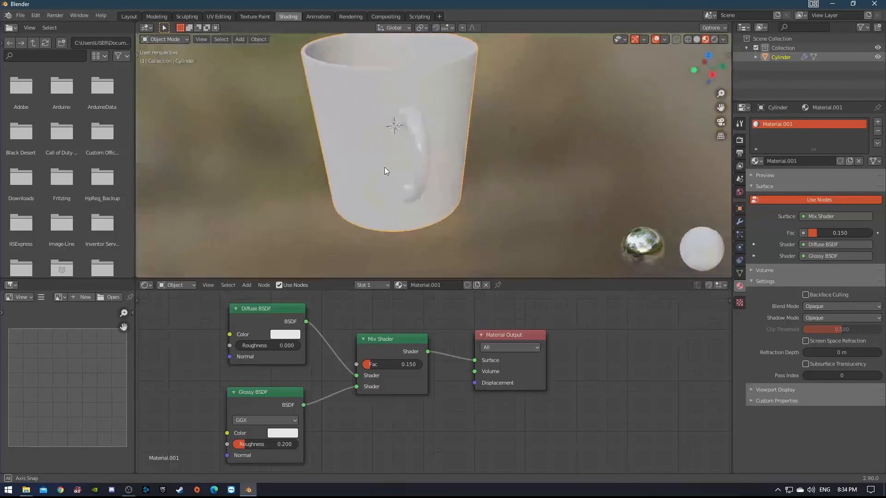
# Enlarge the 3D viewport by shrinking the node editor, and inspect the whole mug at an angle
pyautogui.moveTo(539, 280); pyautogui.dragTo(538, 406)
pyautogui.moveTo(398, 255); pyautogui.dragTo(425, 256, button='middle')
pyautogui.moveTo(557, 406); pyautogui.dragTo(556, 212)
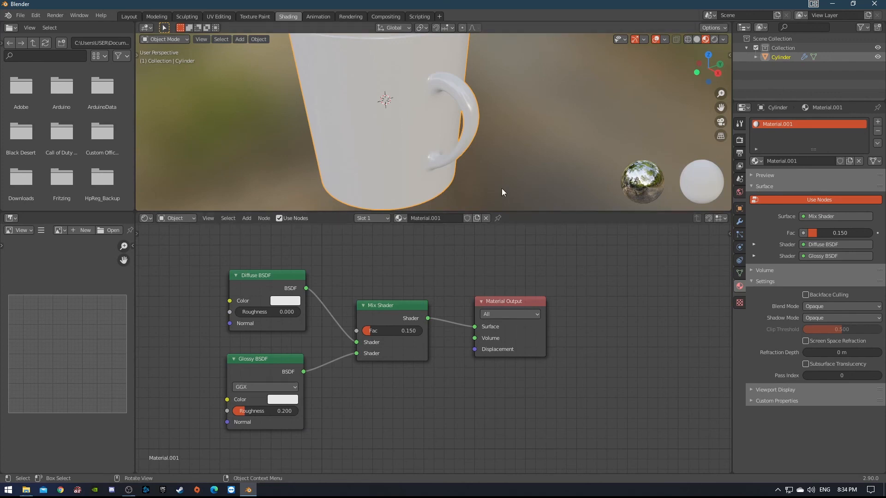
pyautogui.moveTo(517, 211); pyautogui.dragTo(516, 407)
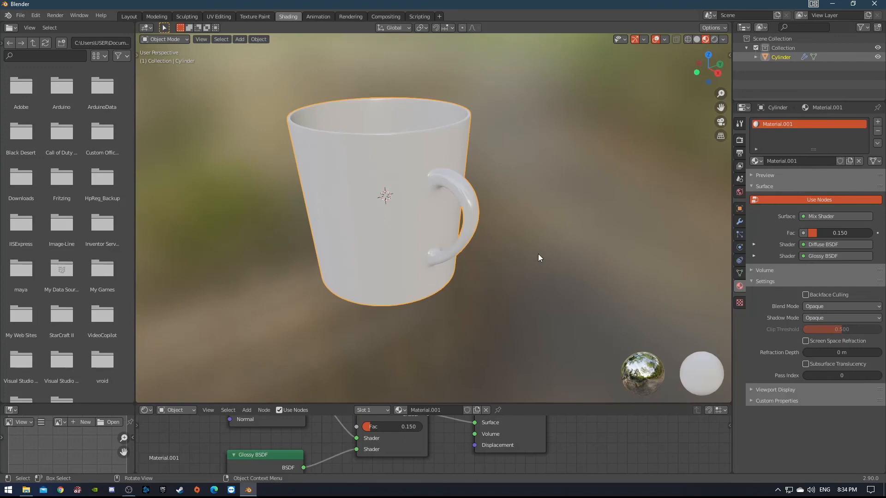